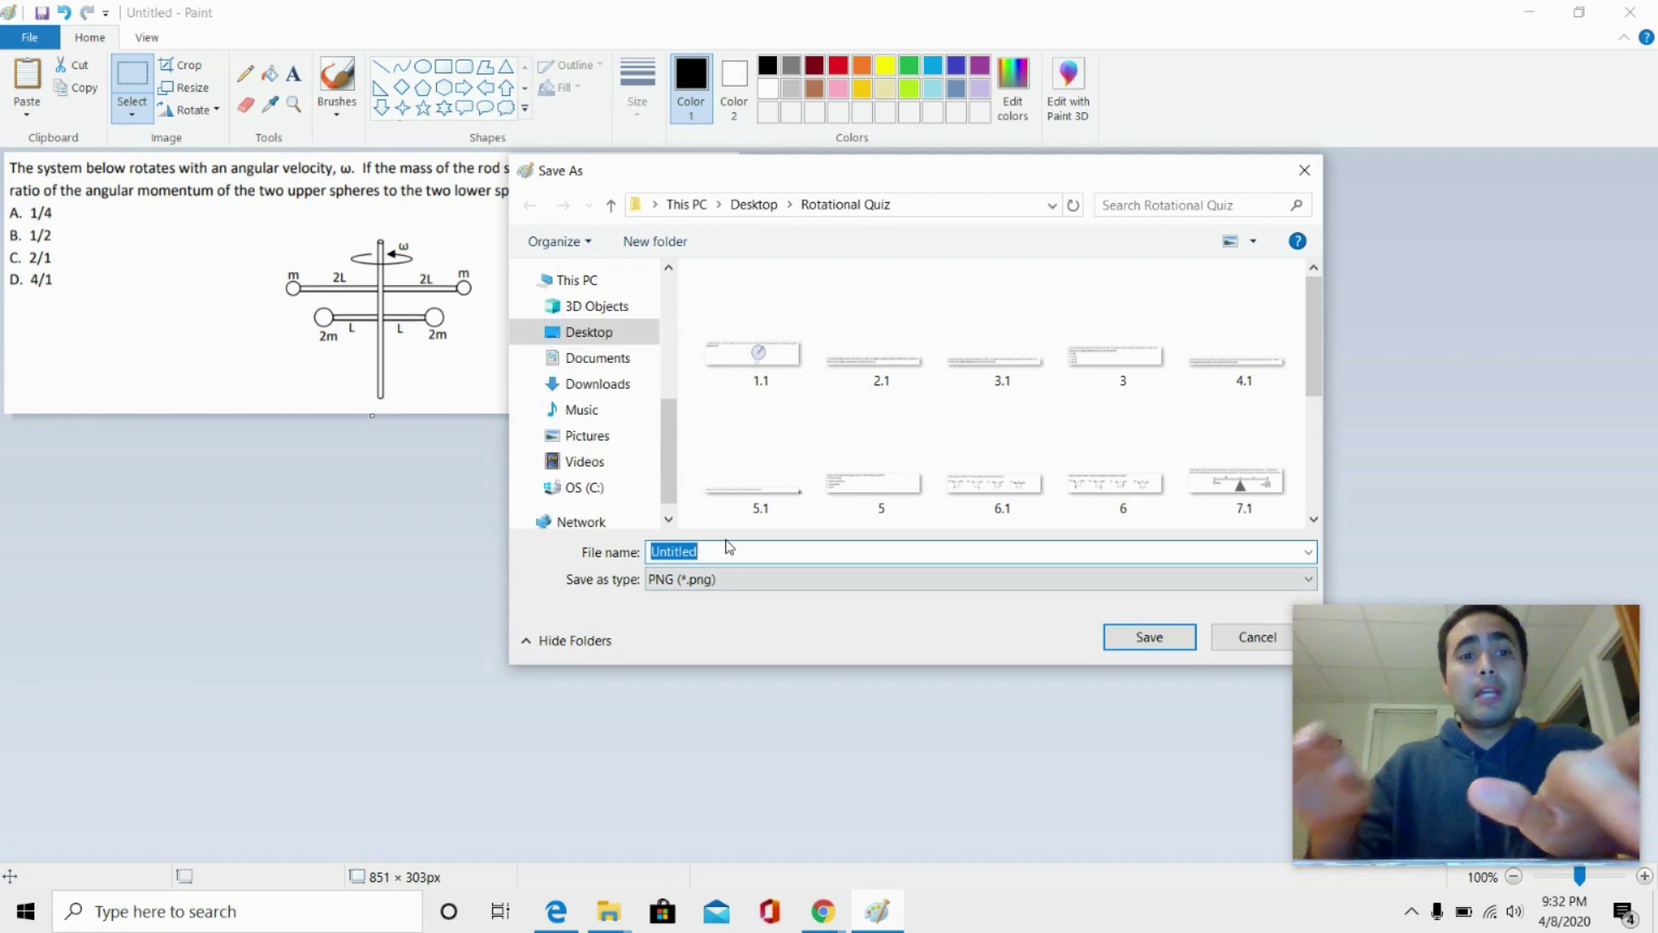
Save the question picture as a PNG named "QUestion #11" in the Rotational Quiz folder
text(#11)
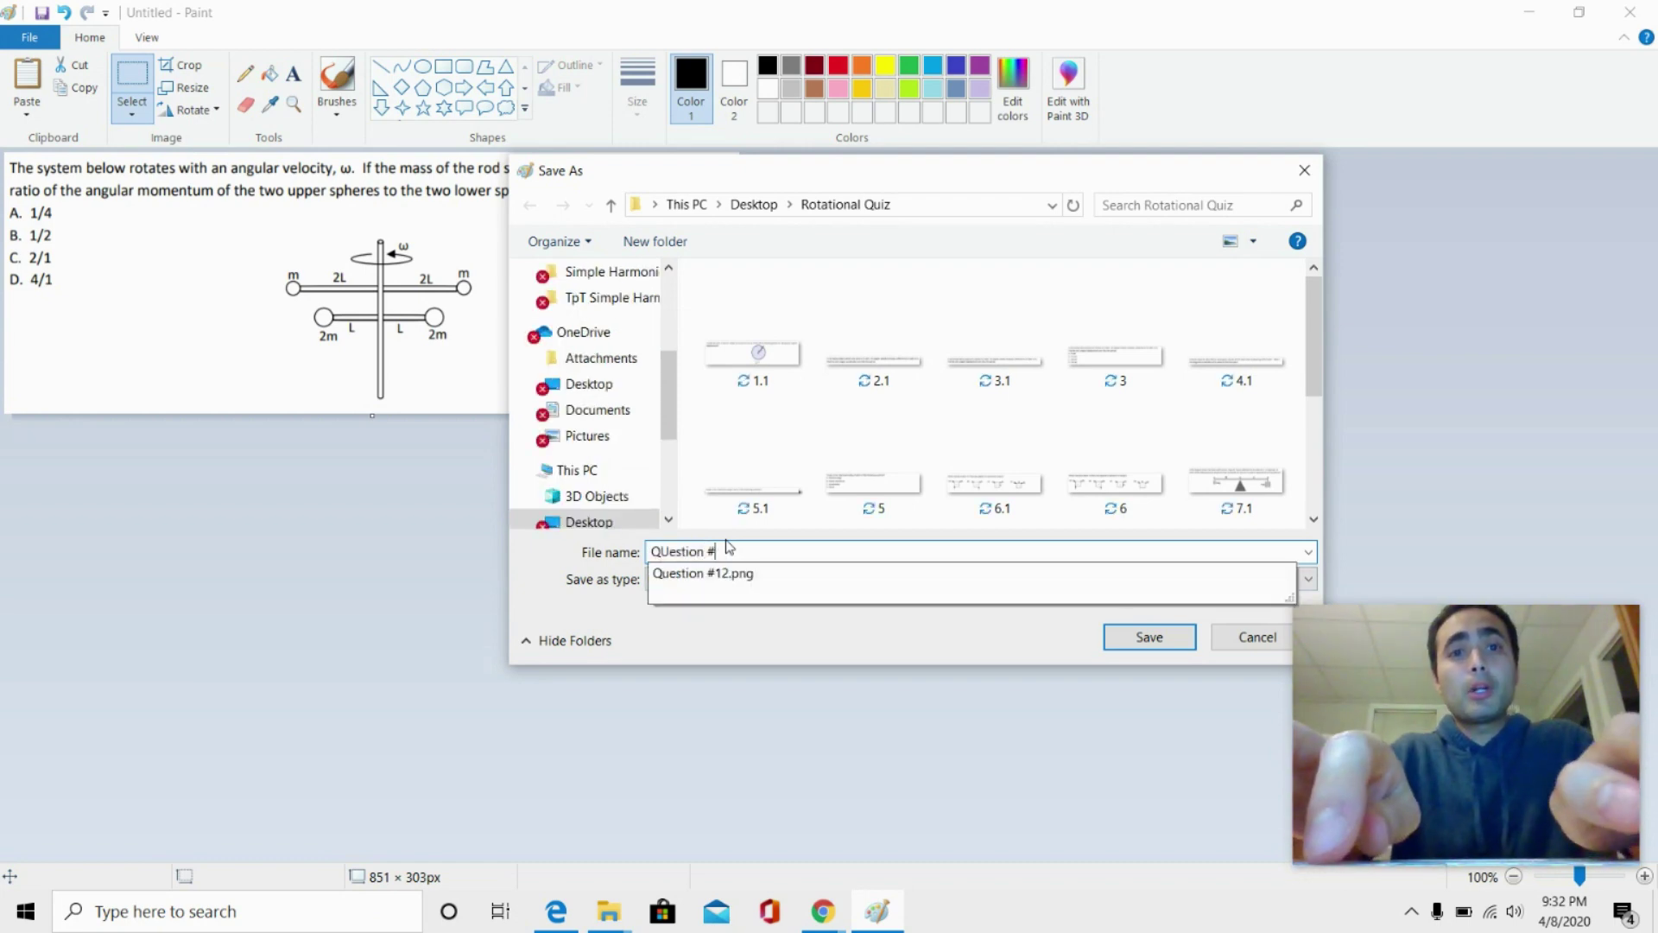
click(1144, 638)
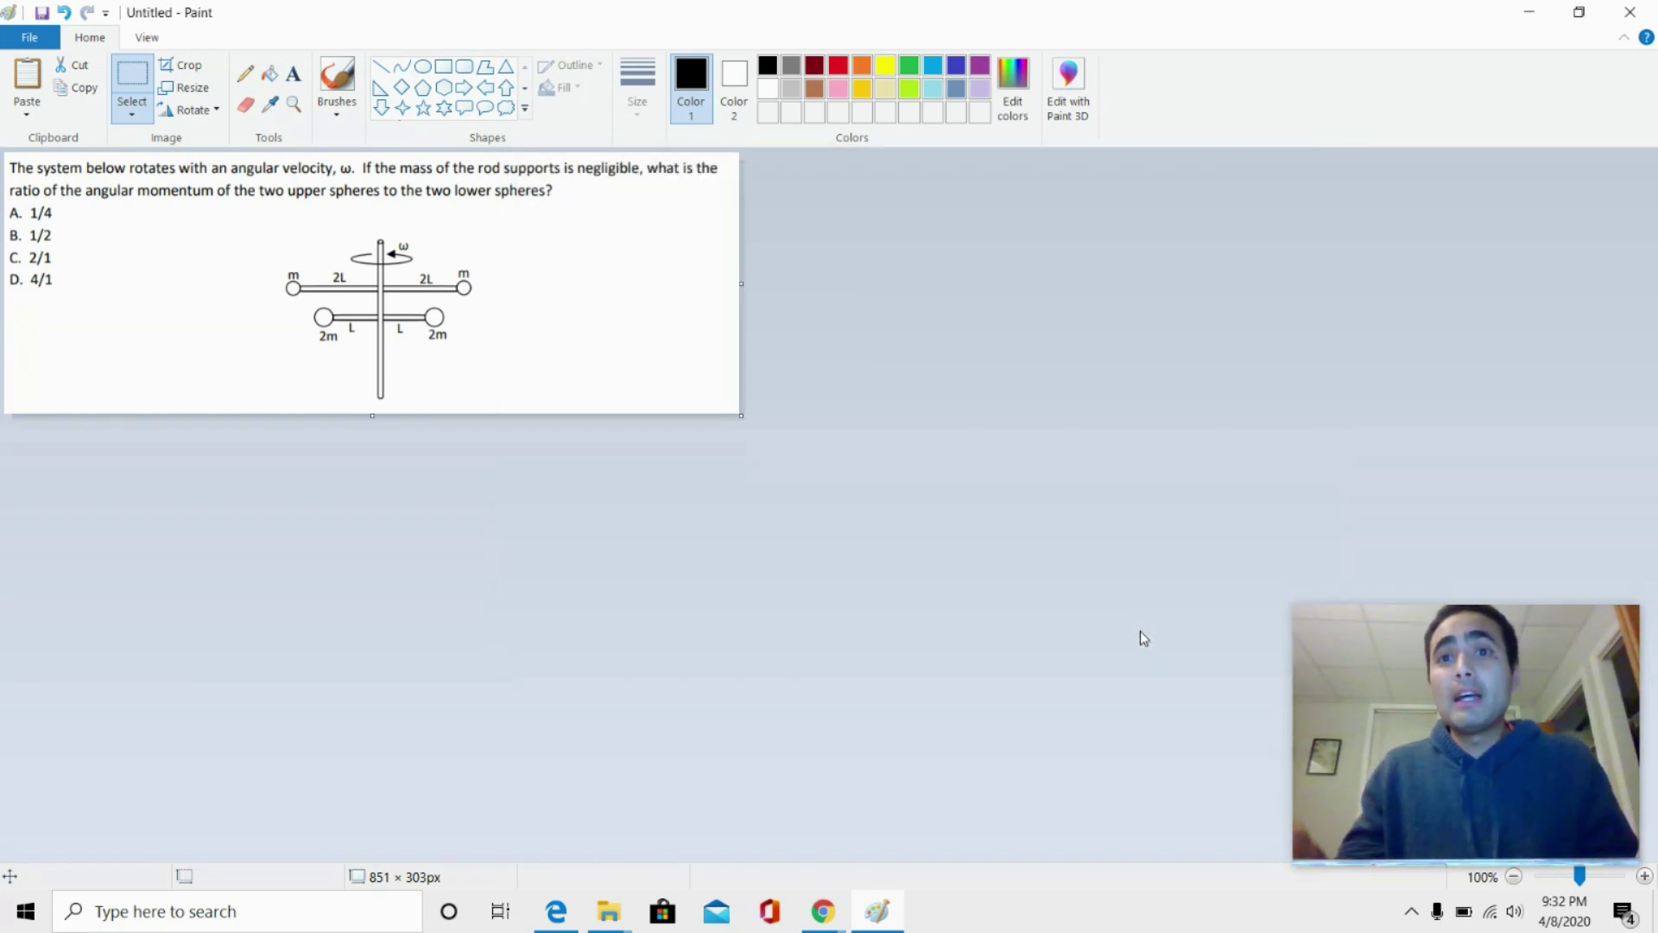
Switch to the Rotational Motion quiz in Google Forms in Chrome and add a new multiple-choice question after the disk question
mouse_move(823, 911)
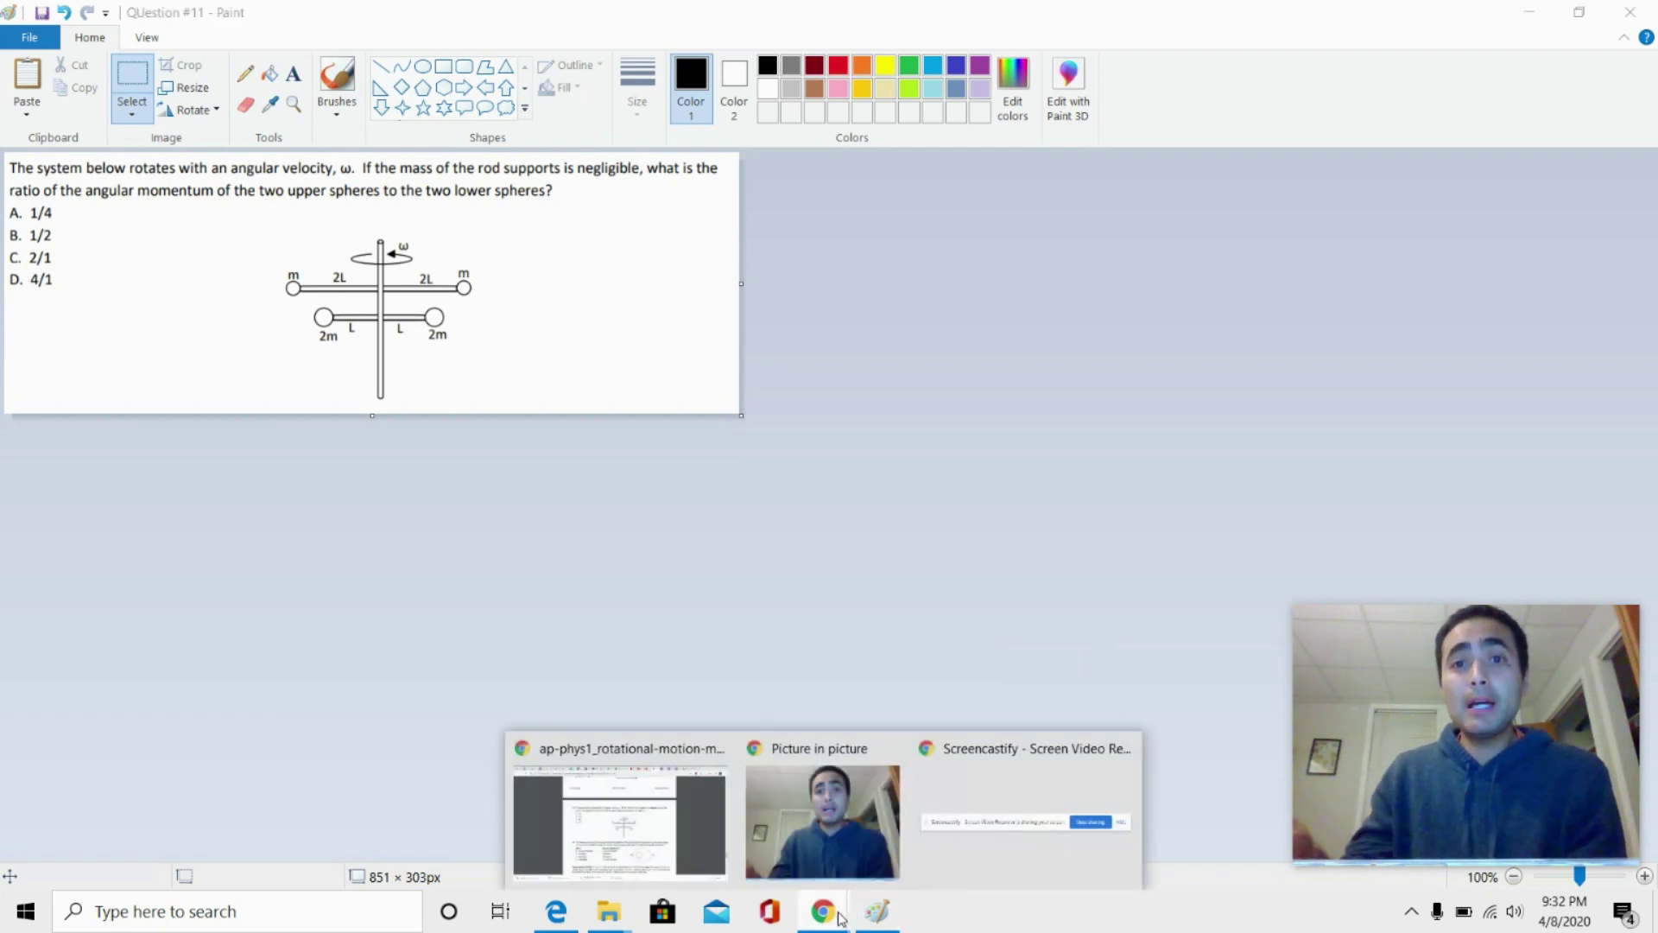
click(611, 787)
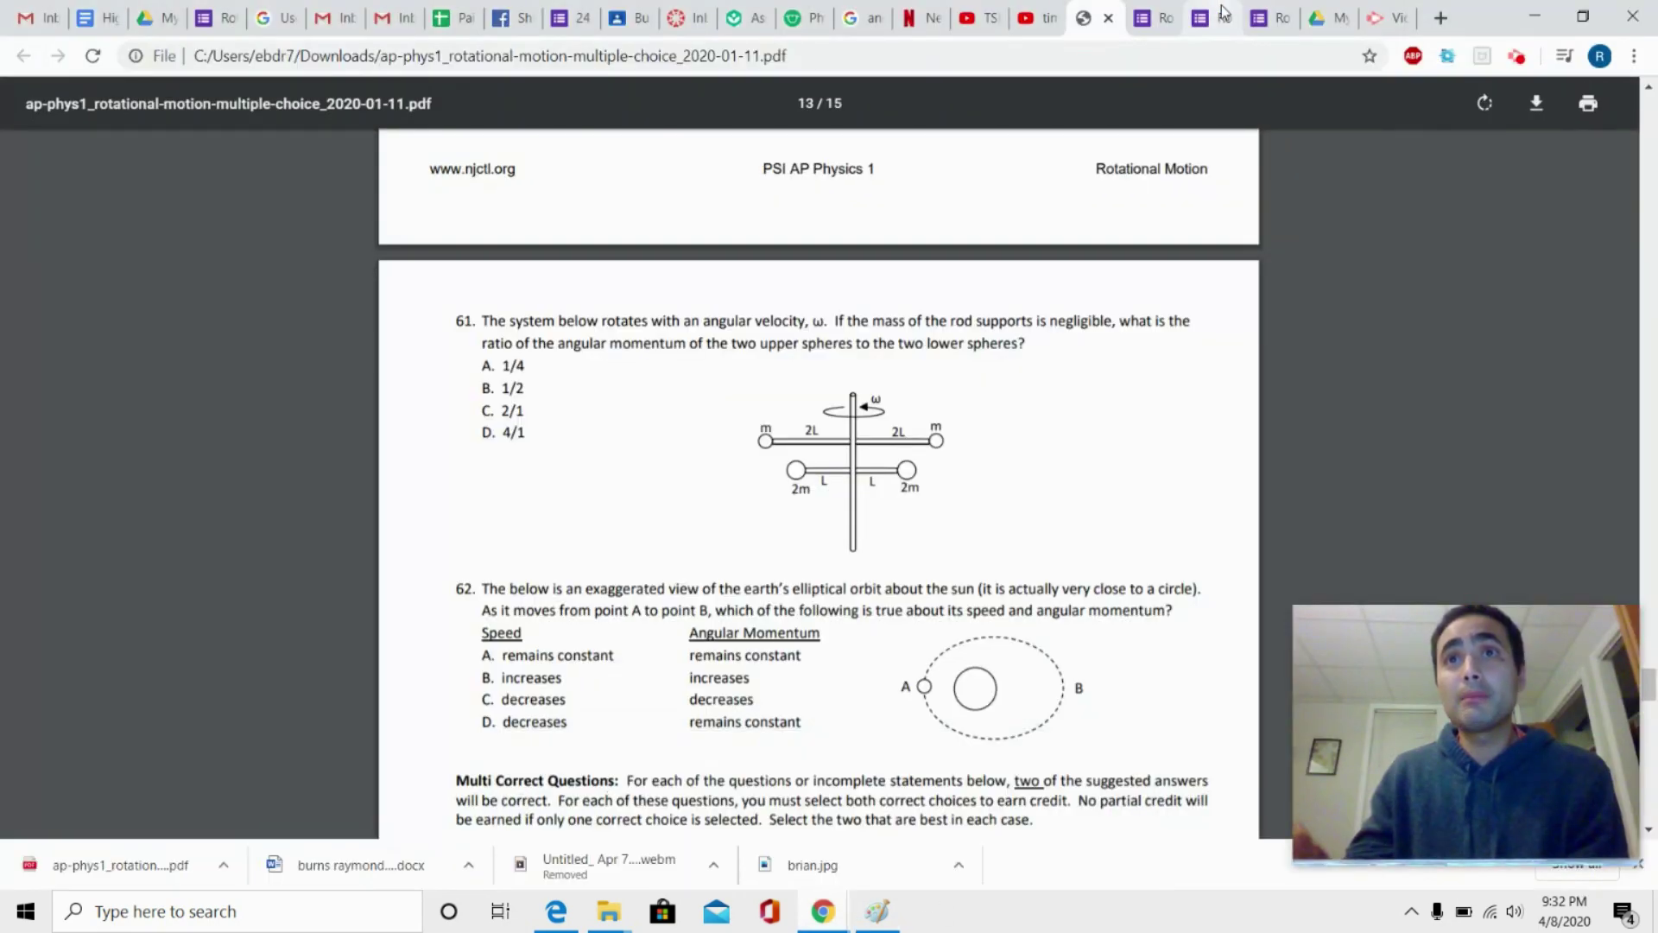
click(1153, 18)
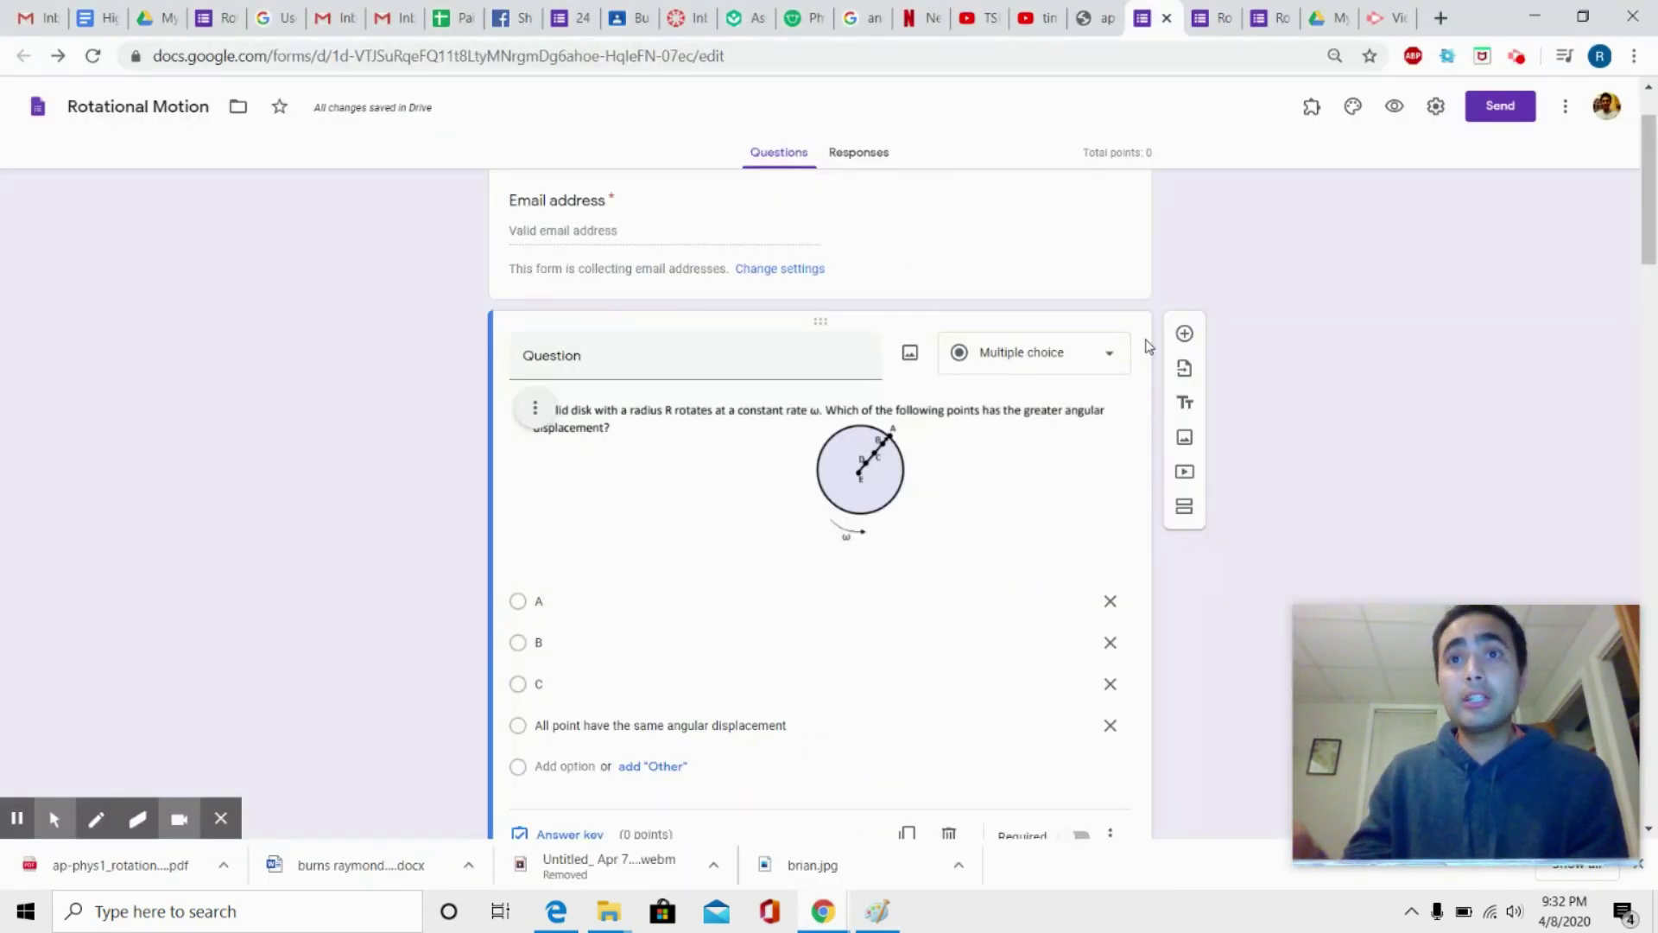
click(1184, 335)
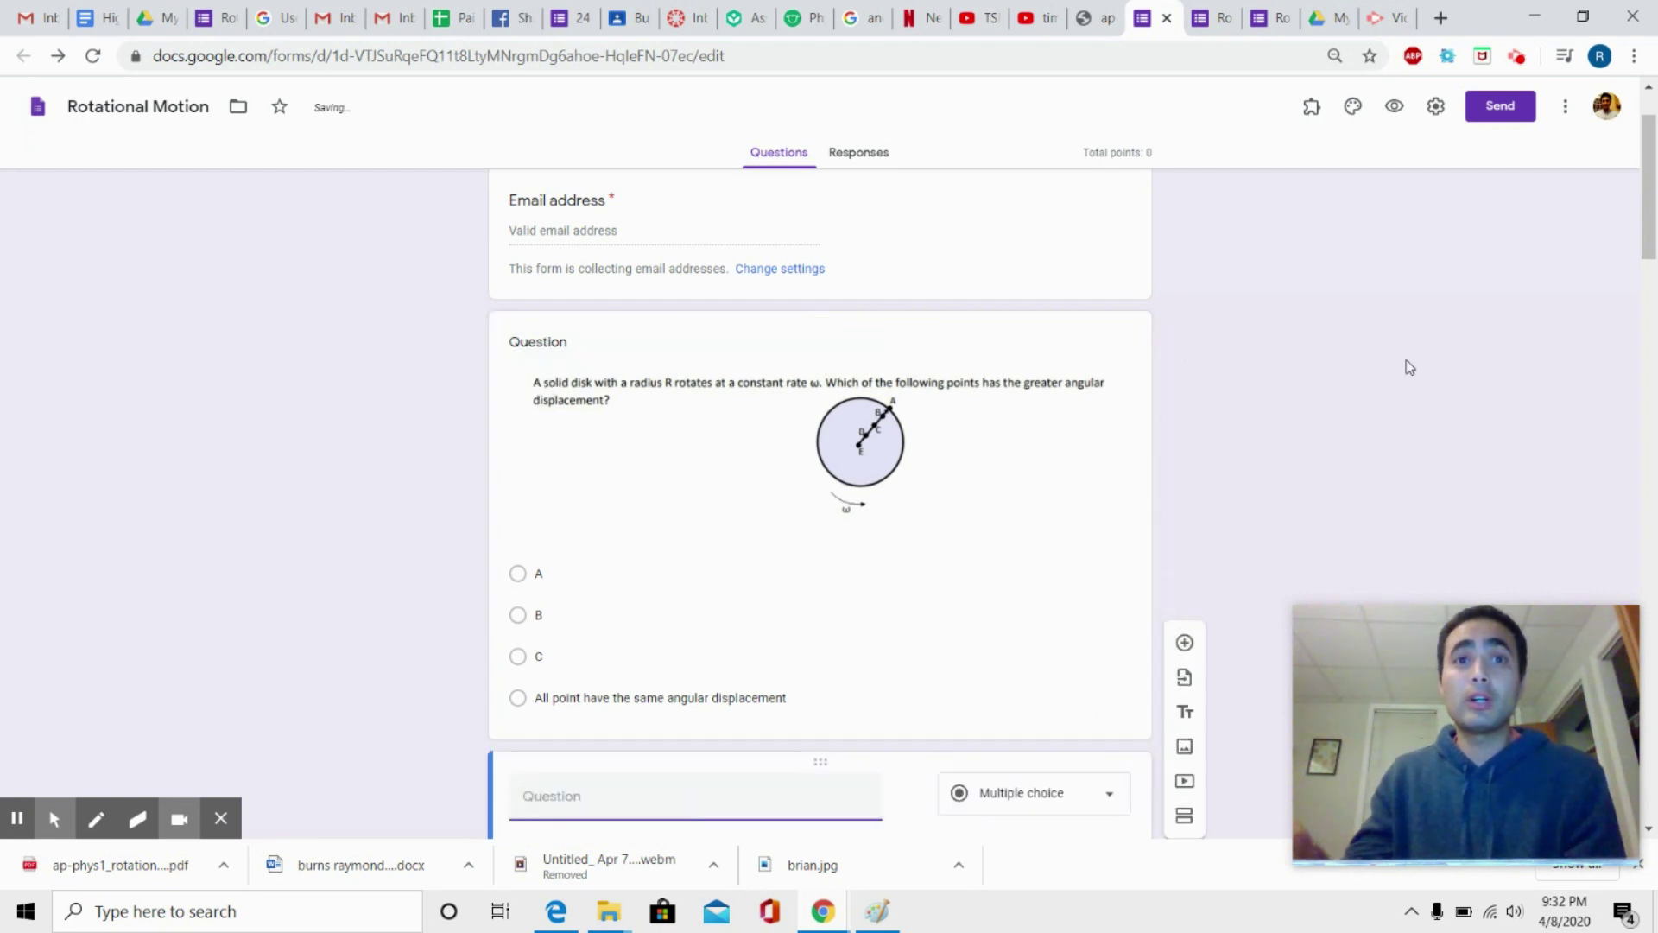
Insert the image file QUestion #11 from the Rotational Quiz folder into the new question
click(745, 507)
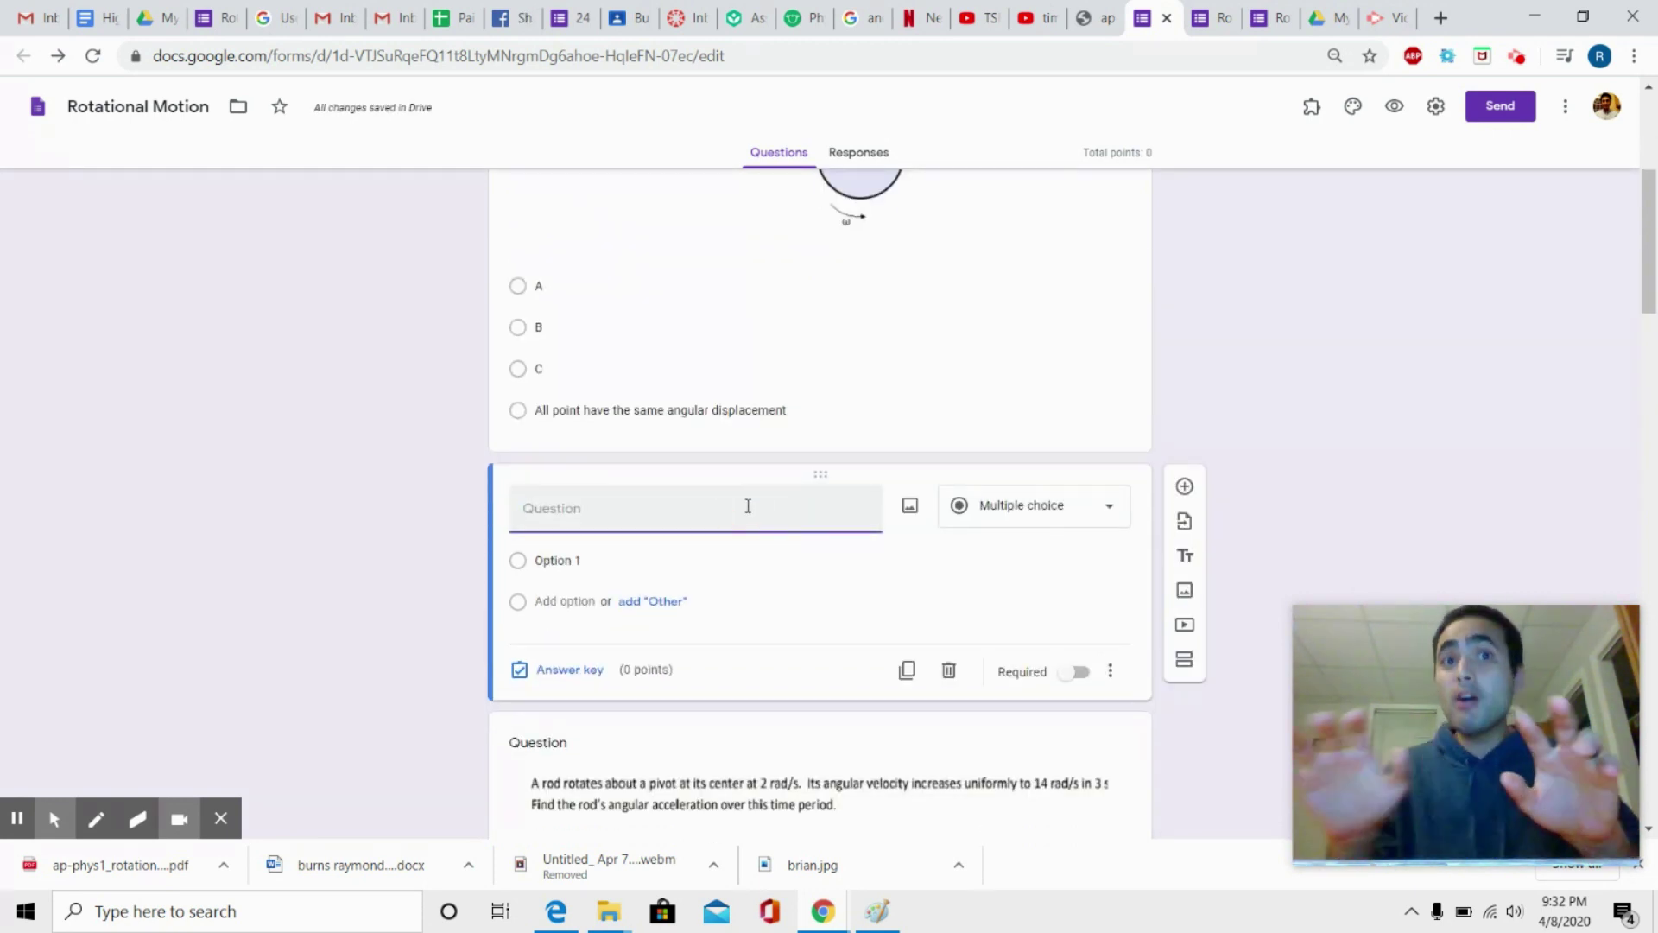
click(910, 508)
click(846, 564)
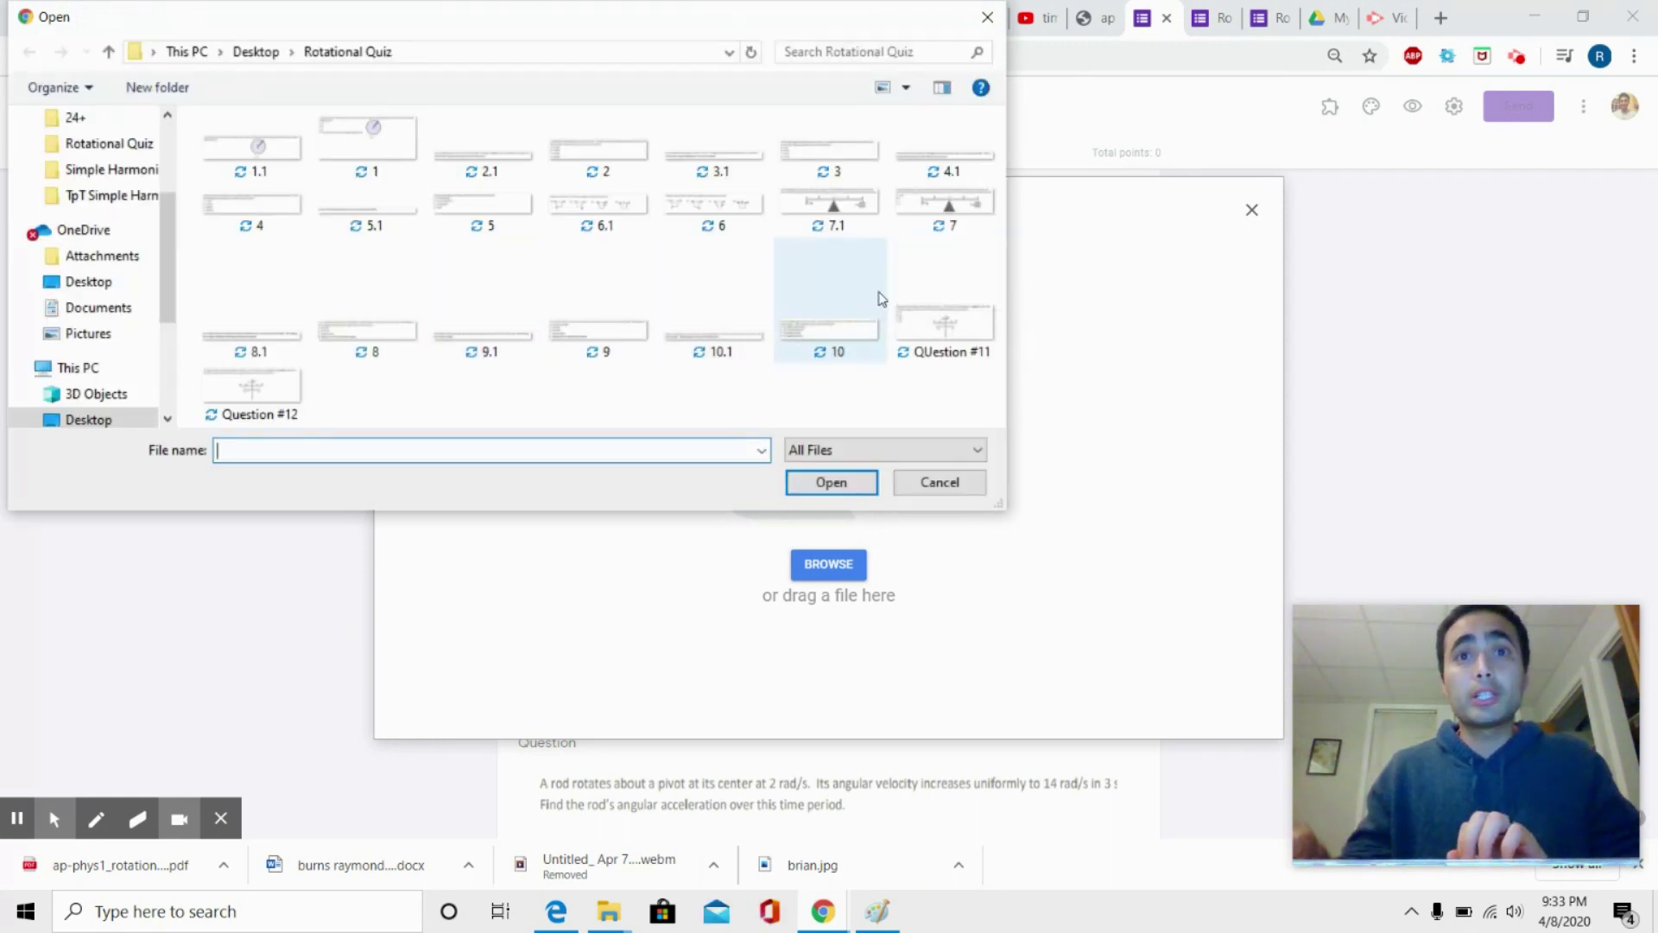
click(941, 316)
click(830, 483)
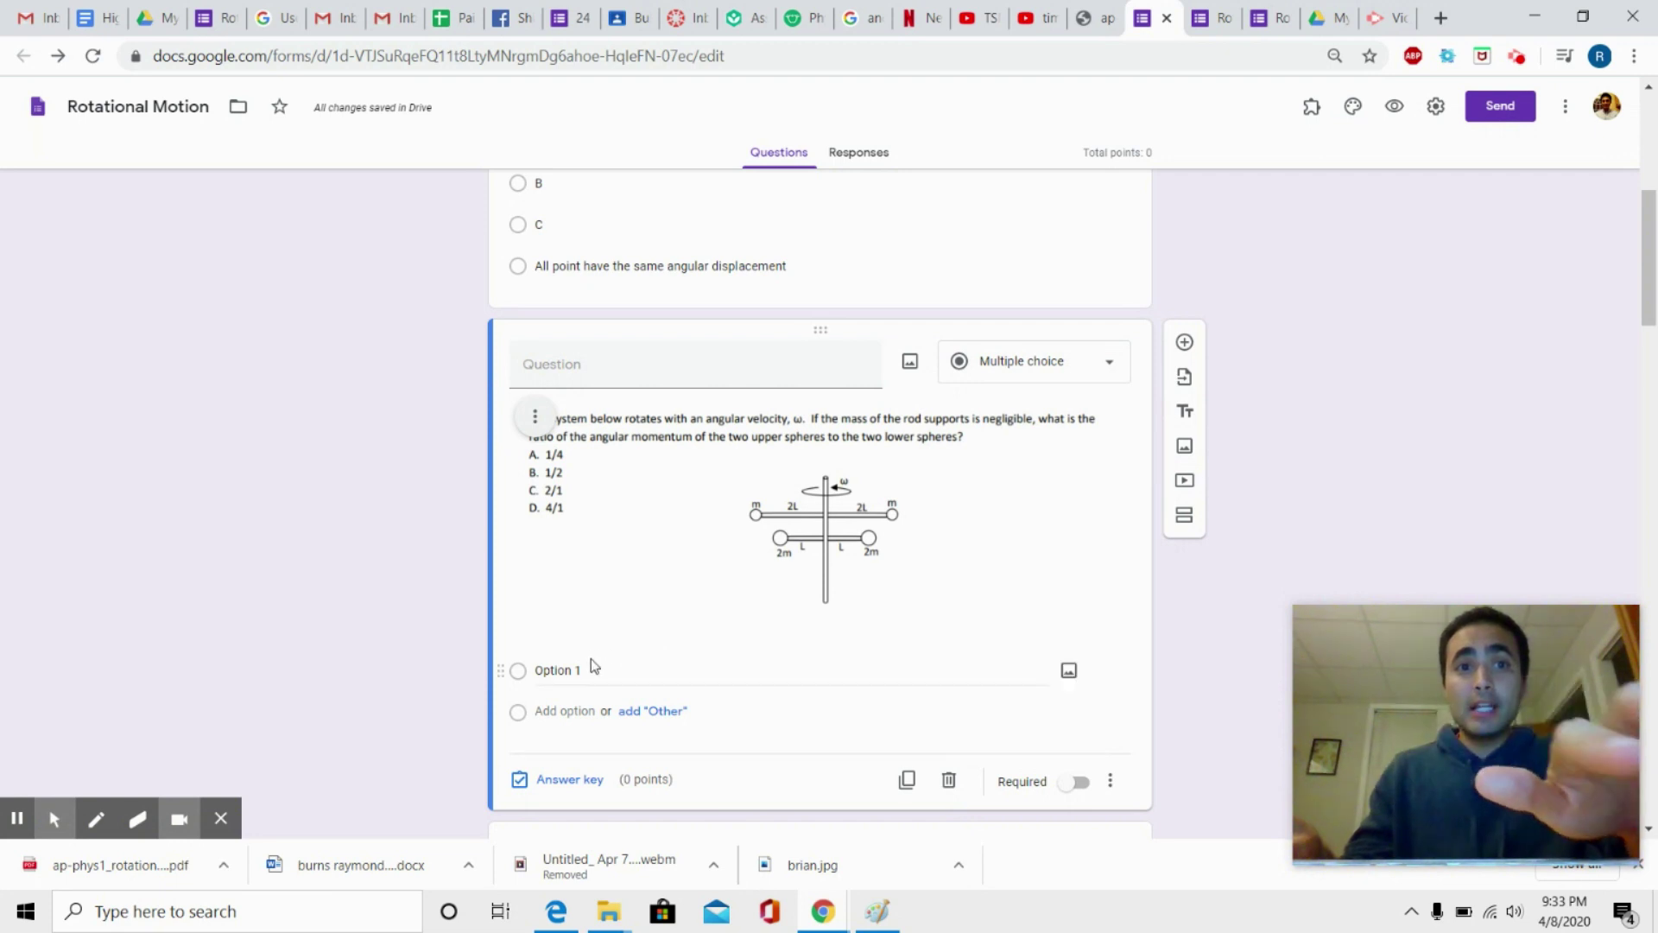
Add the answer options A, B, C and D to the question with the rotating spheres image
click(593, 664)
text(A)
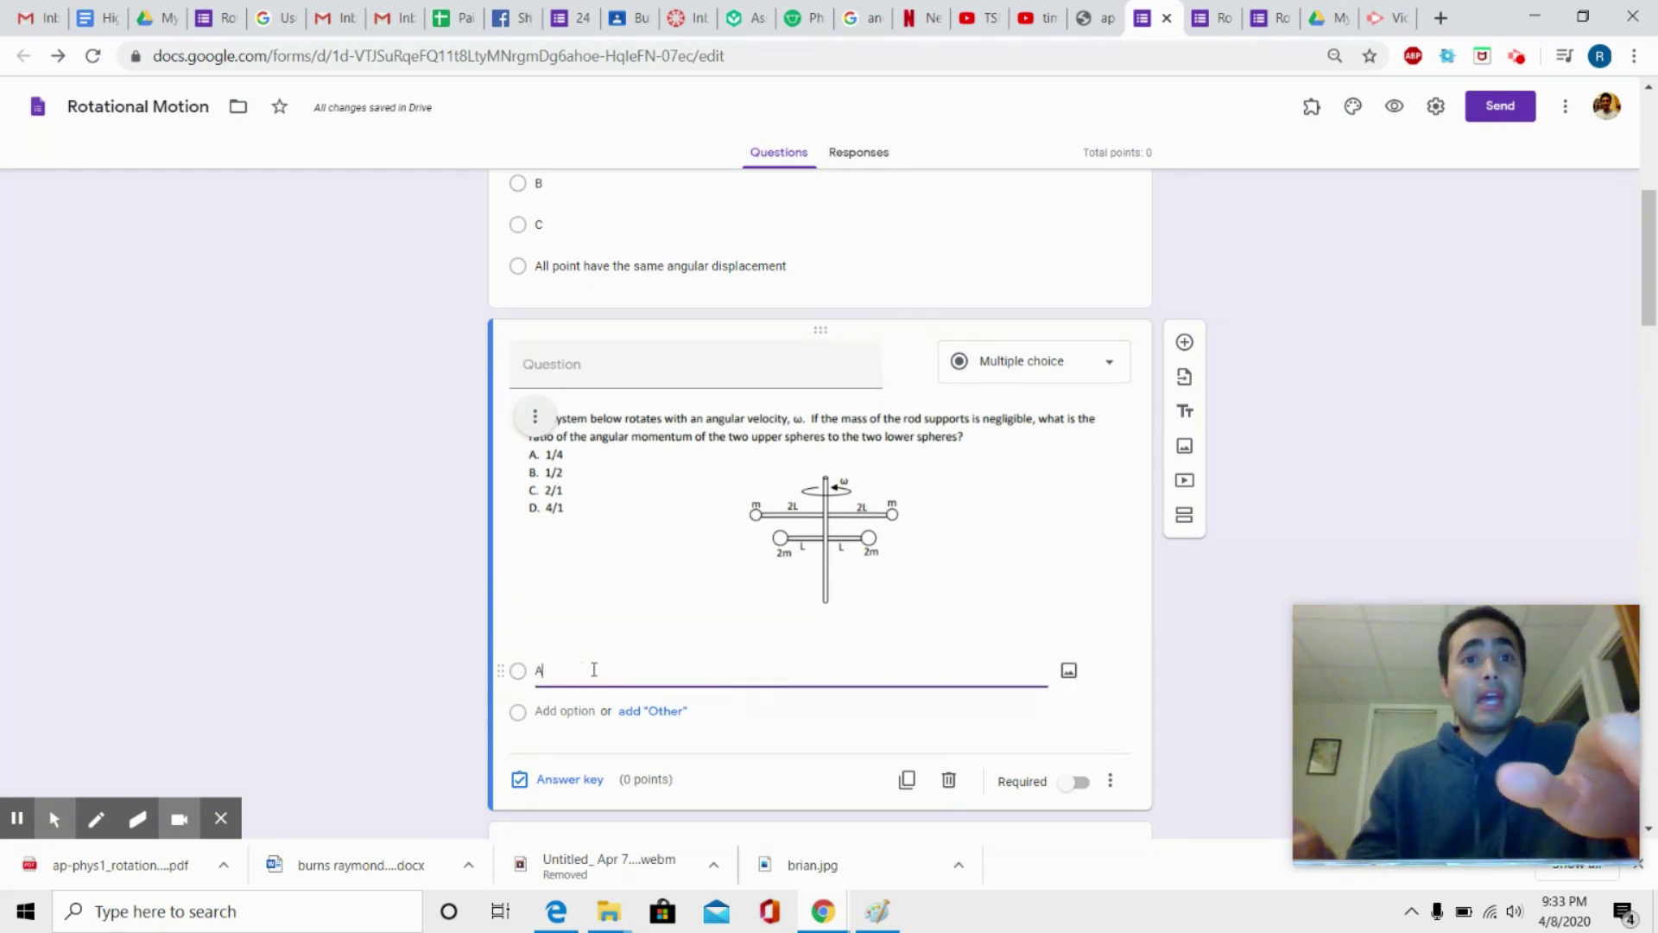
key(Return)
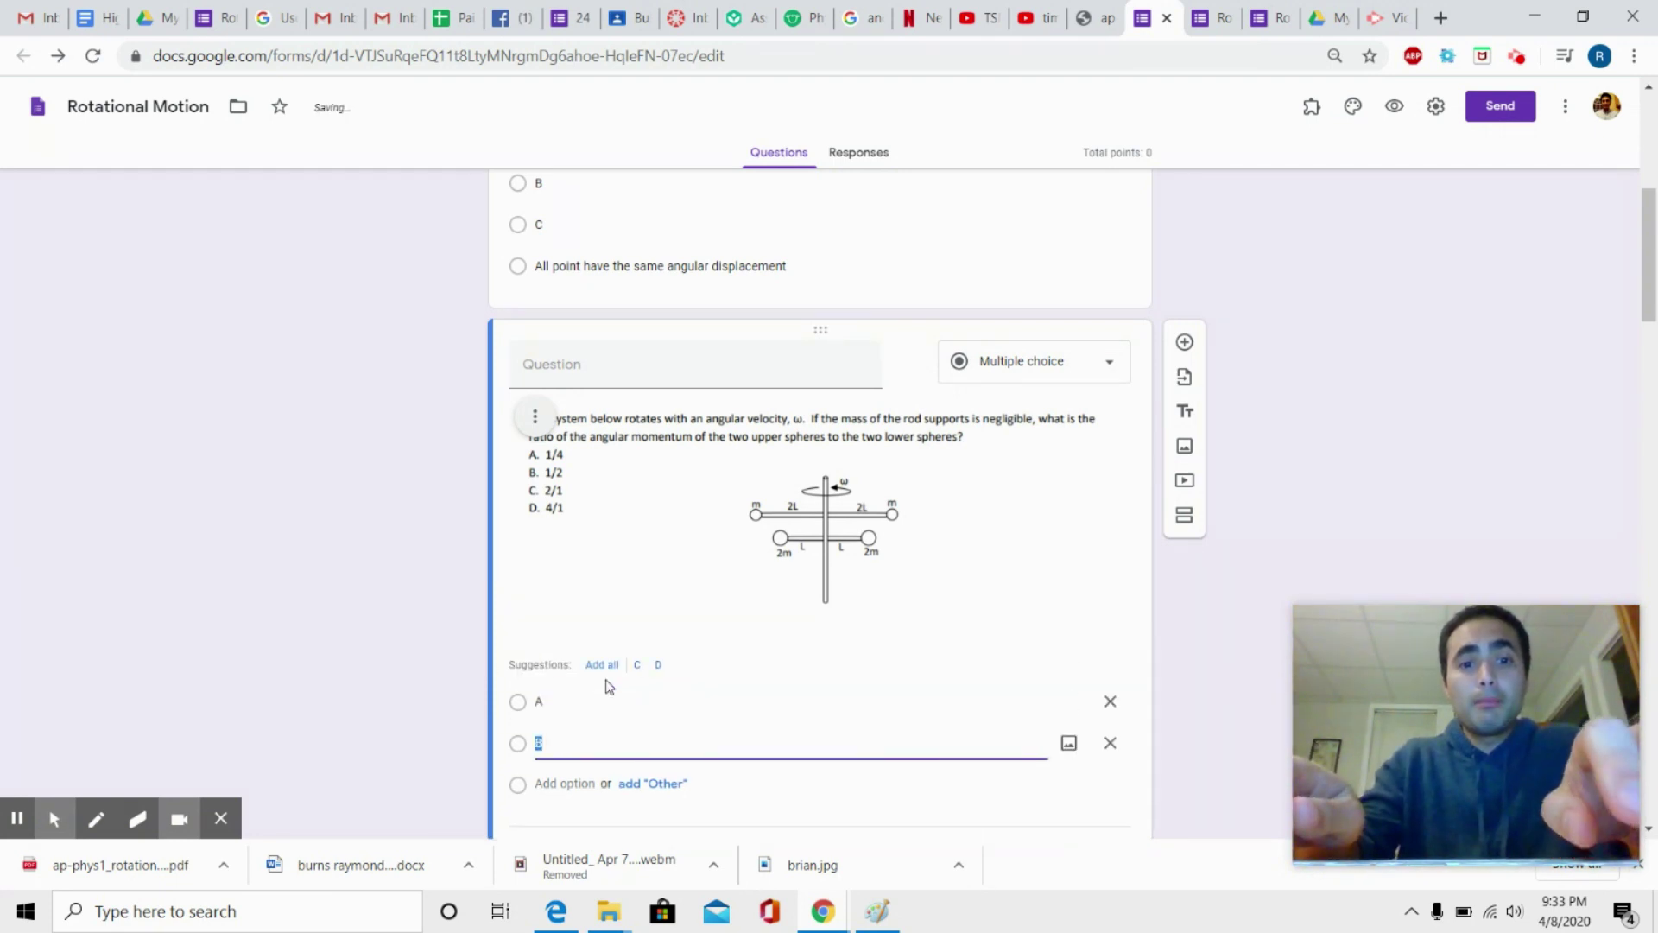
key(Return)
key(Return)
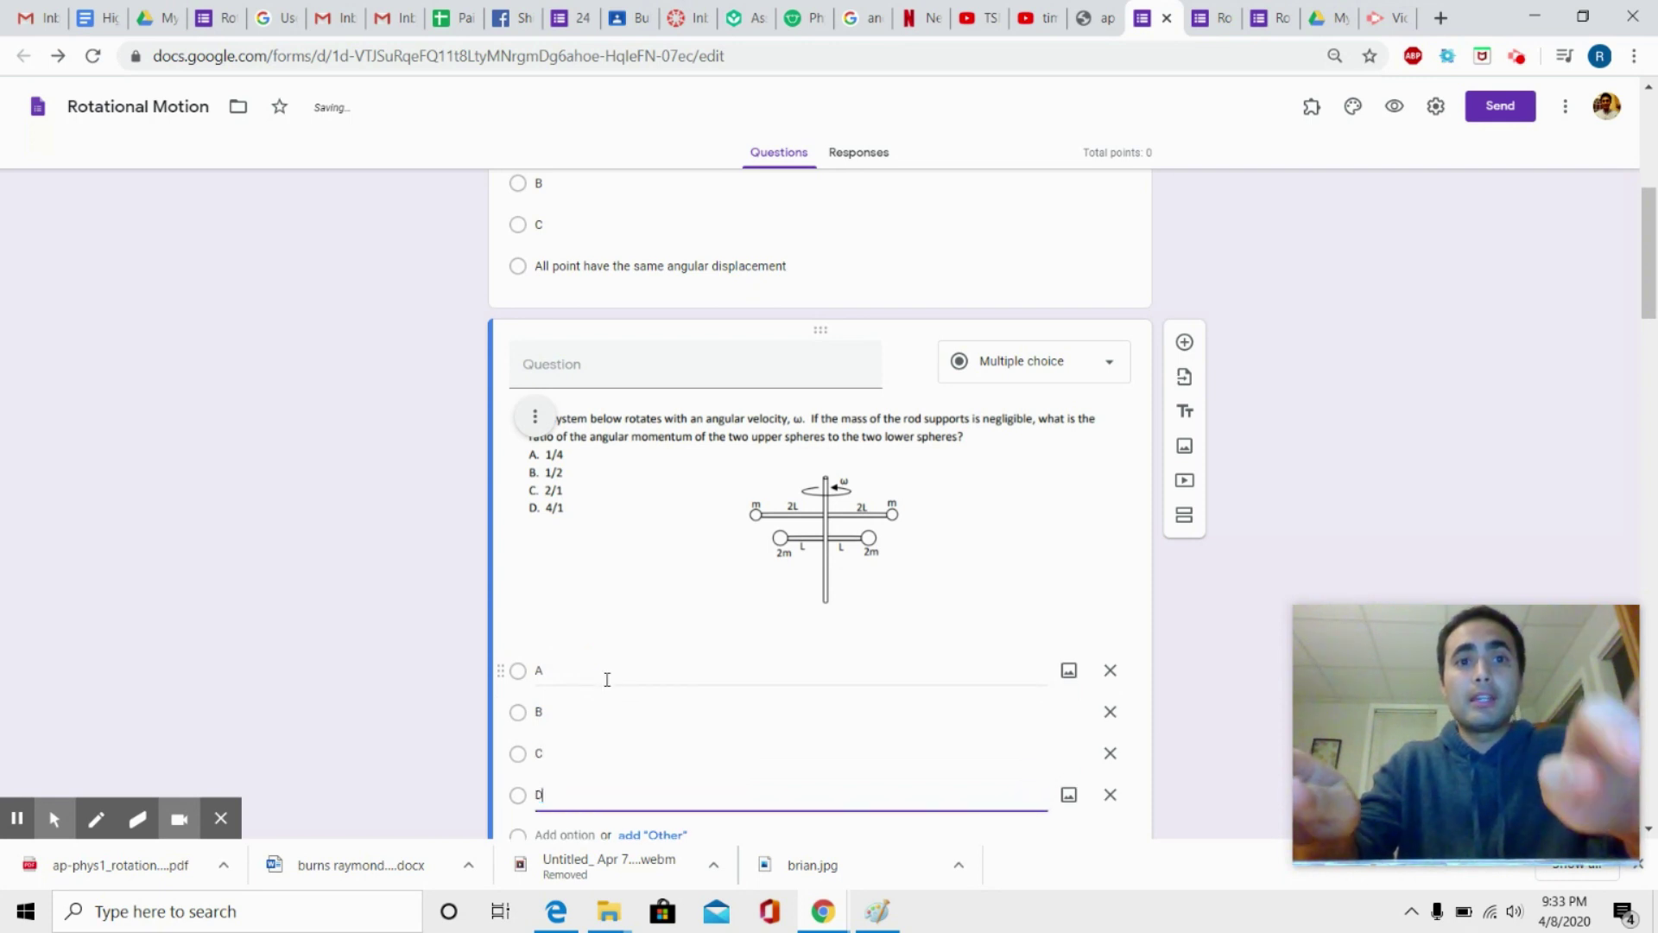
click(378, 618)
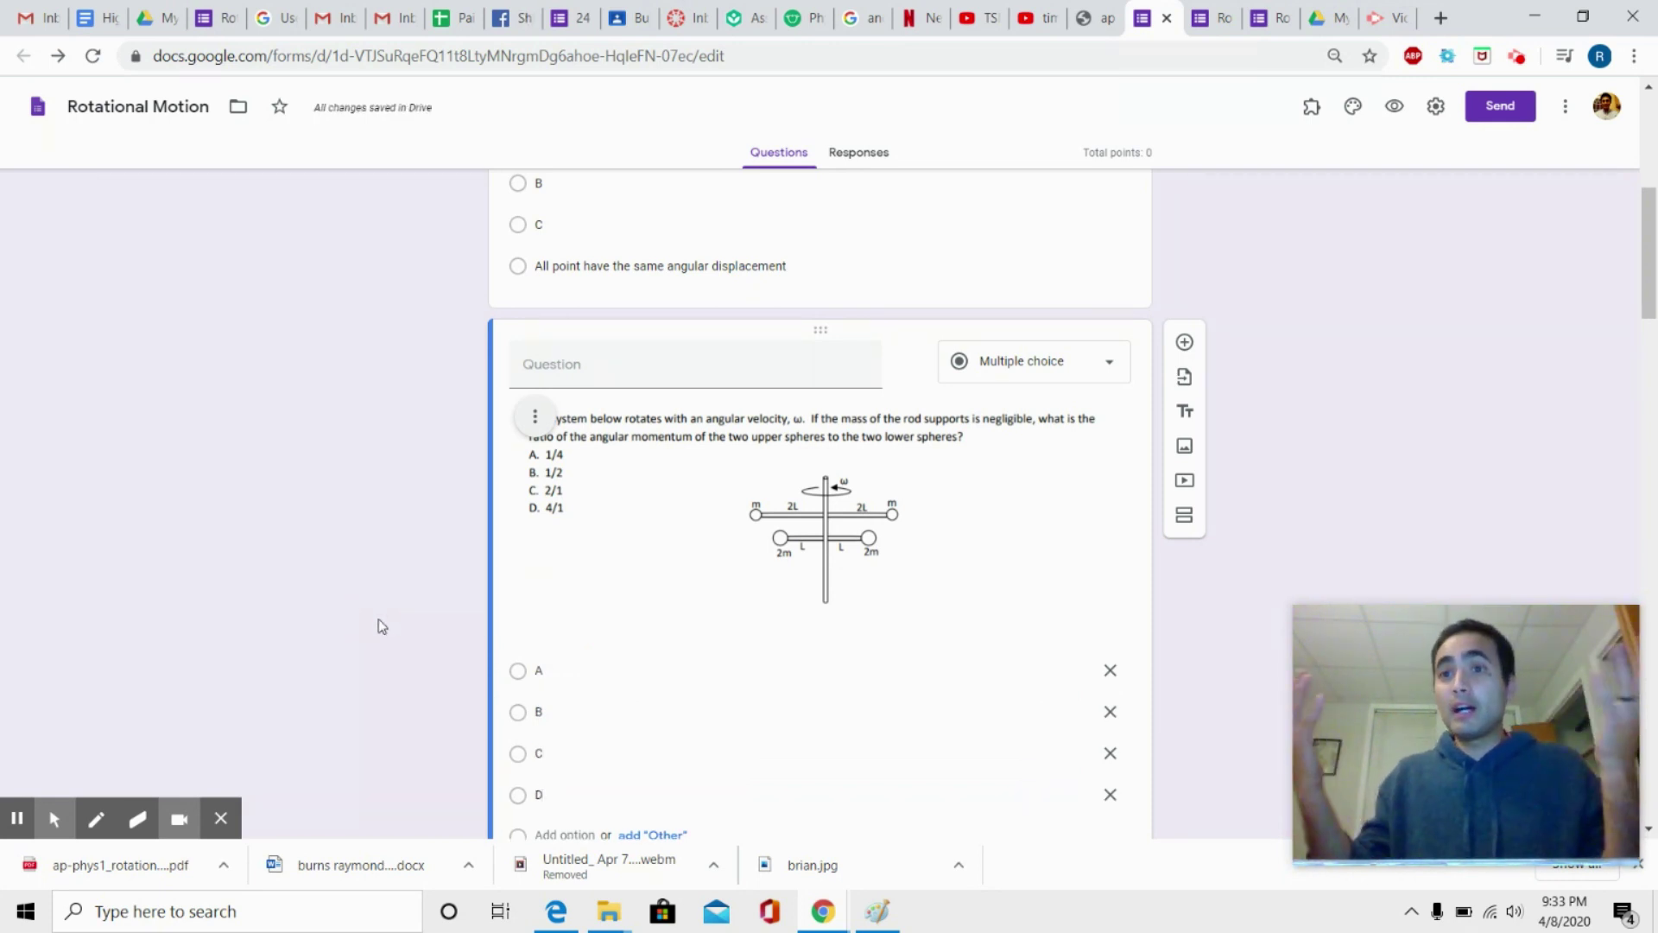
Replace the answer options A and B with 1/4 and 1/2, and add the options 2/1 and 4/1 after them
click(593, 673)
text(1/4)
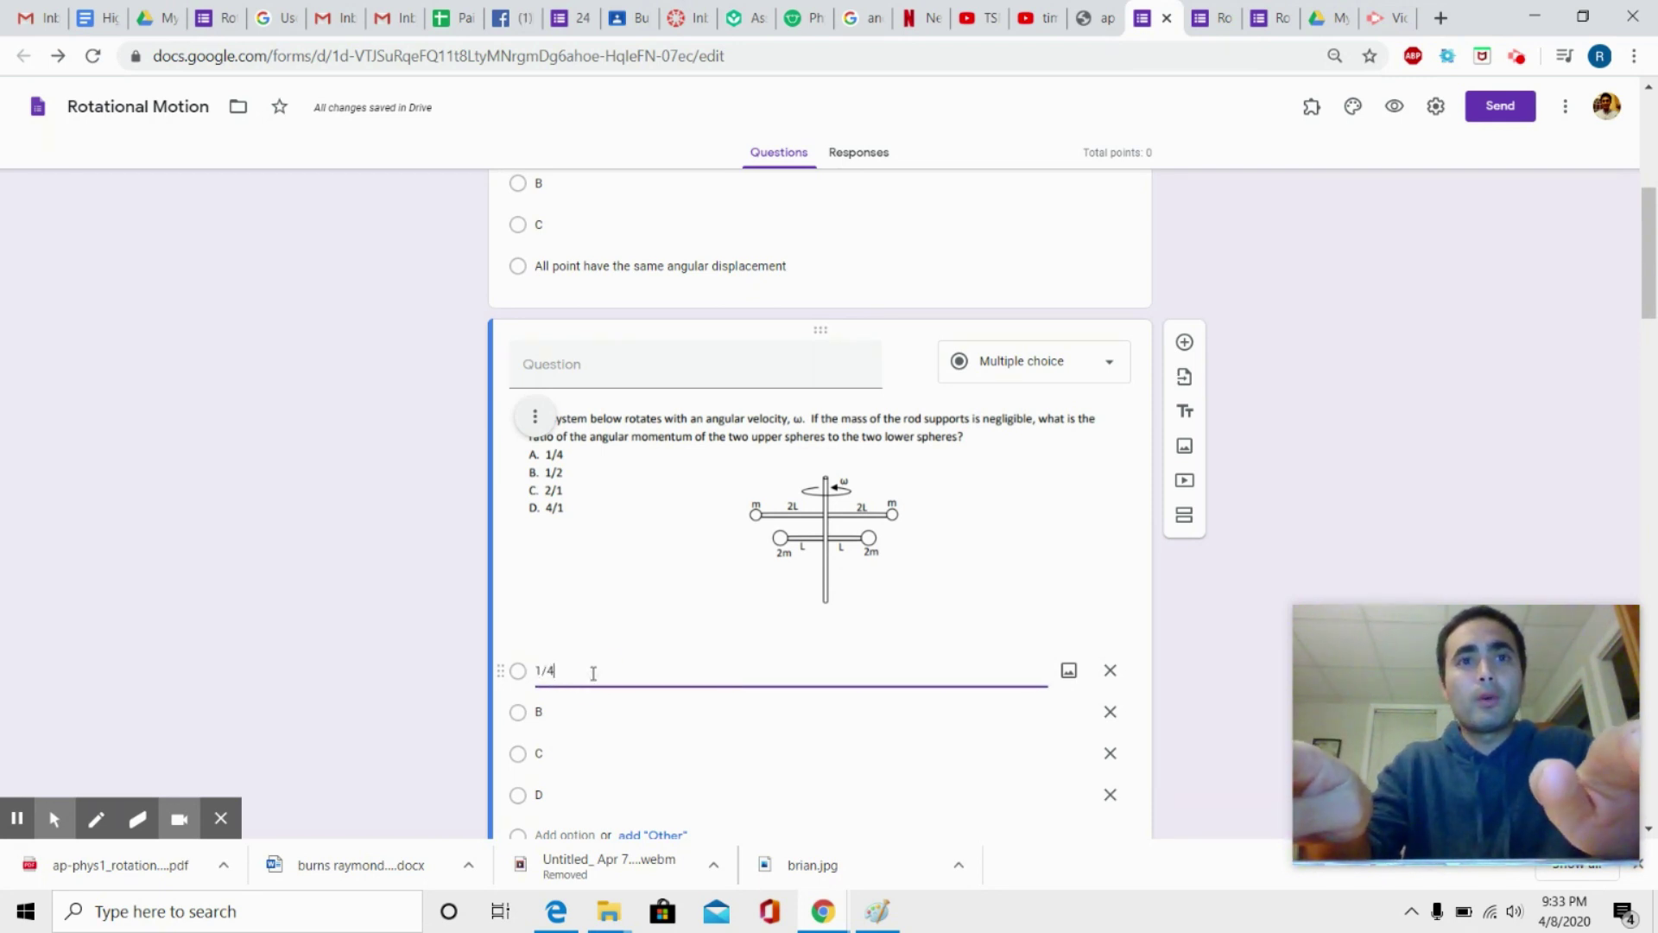
key(Tab)
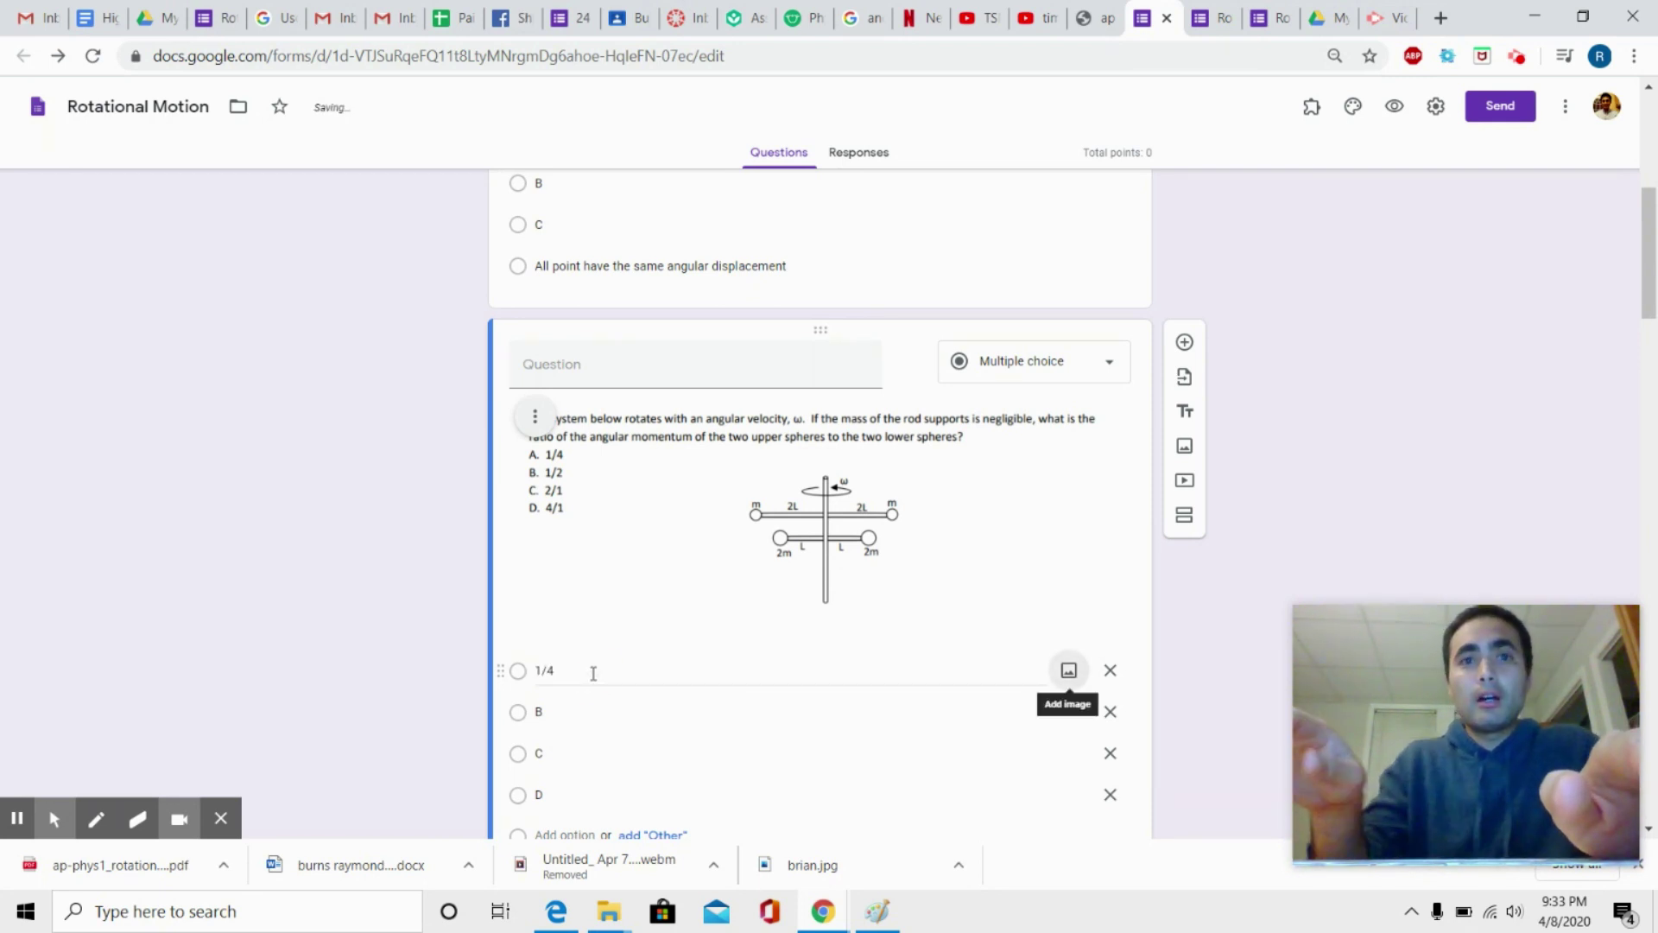
click(594, 708)
text(1/2)
key(Tab)
key(Tab)
key(Tab)
text(2/1)
key(Return)
text(4/1)
click(419, 644)
Delete the leftover answer options C and D from the rotating spheres question
scroll(424, 649, down, 2)
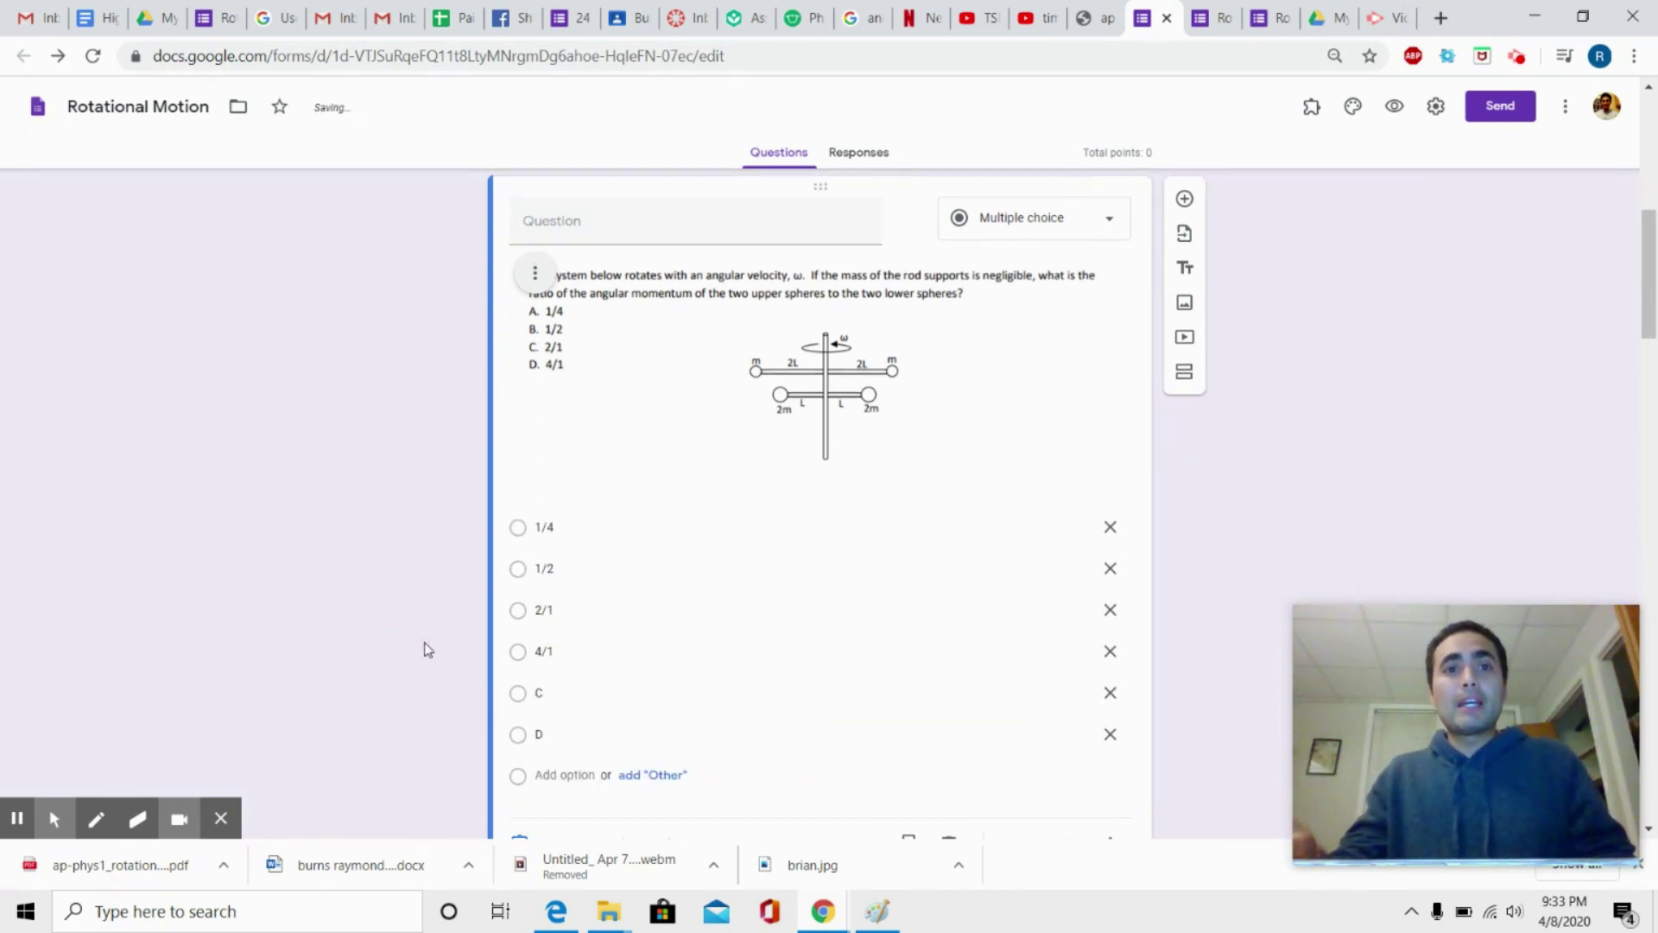
click(600, 740)
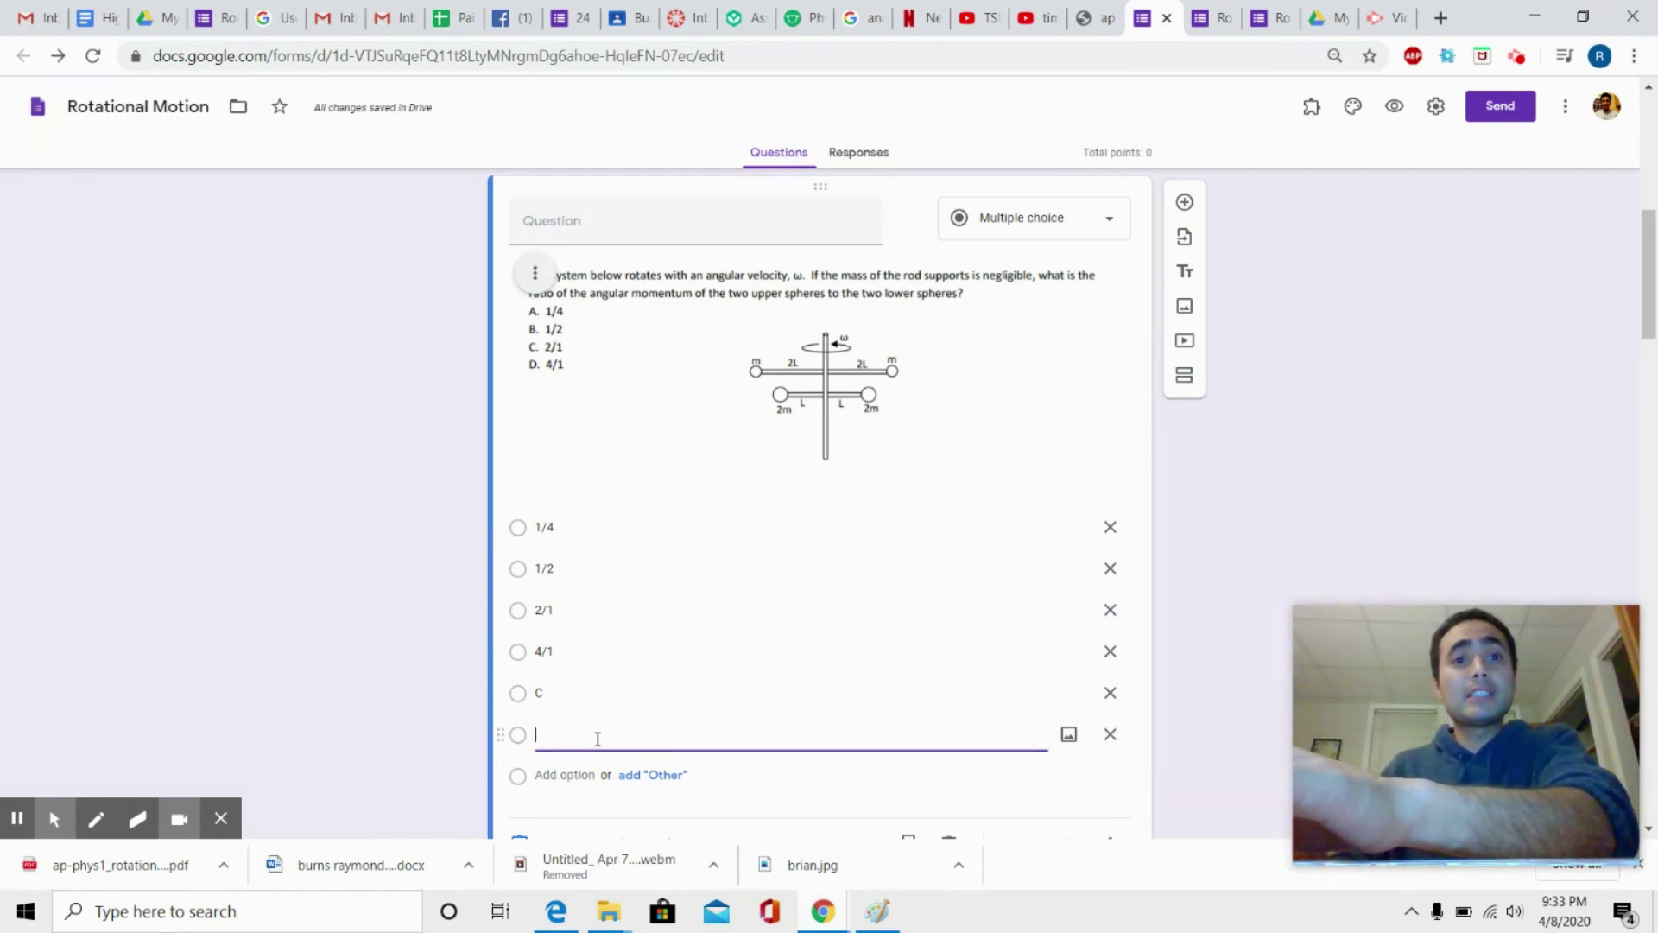
key(BackSpace)
key(BackSpace)
key(BackSpace)
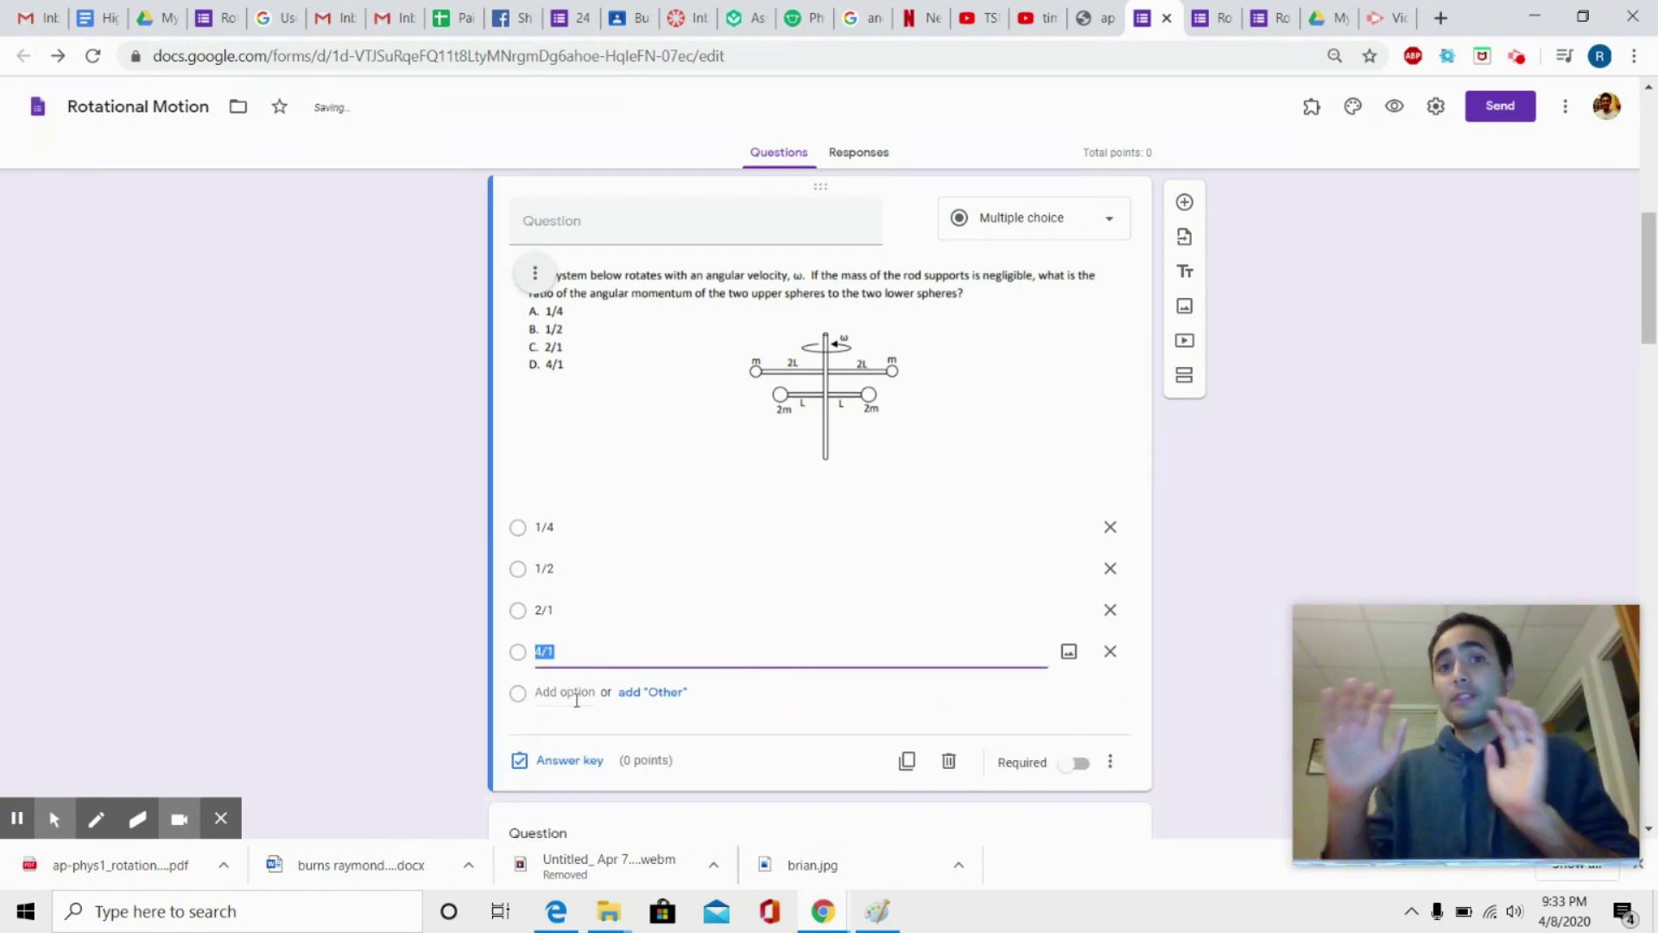
click(1313, 424)
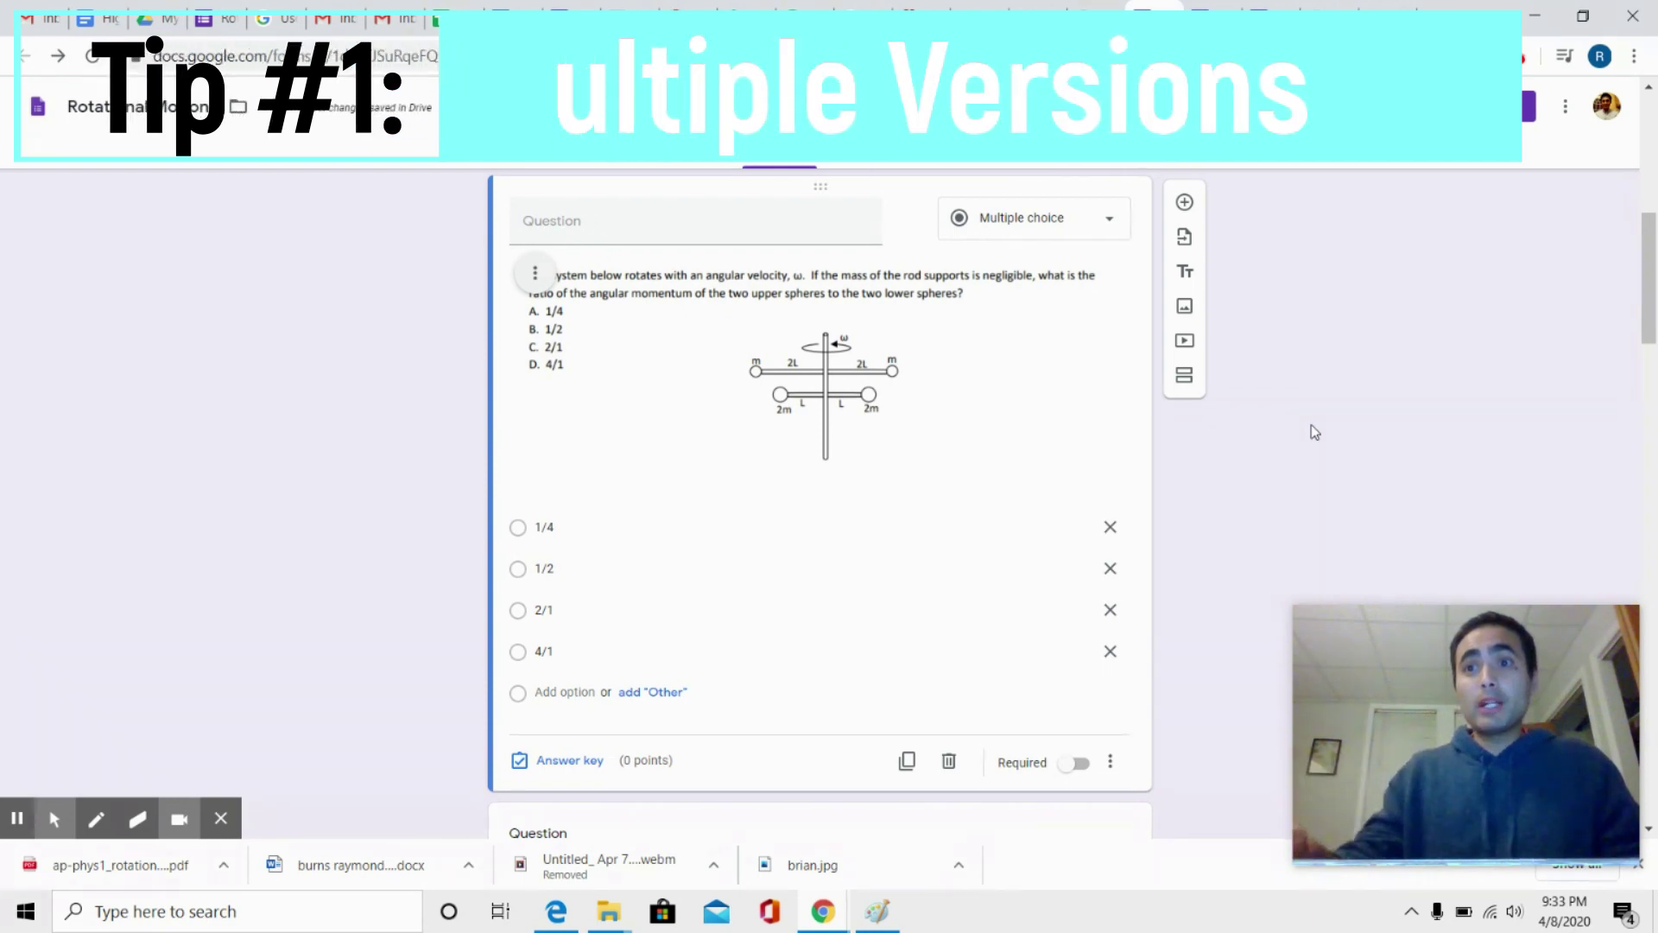
View the title of this quiz and open the other quiz versions, starting with the Rotational Motion B form
scroll(1351, 398, up, 8)
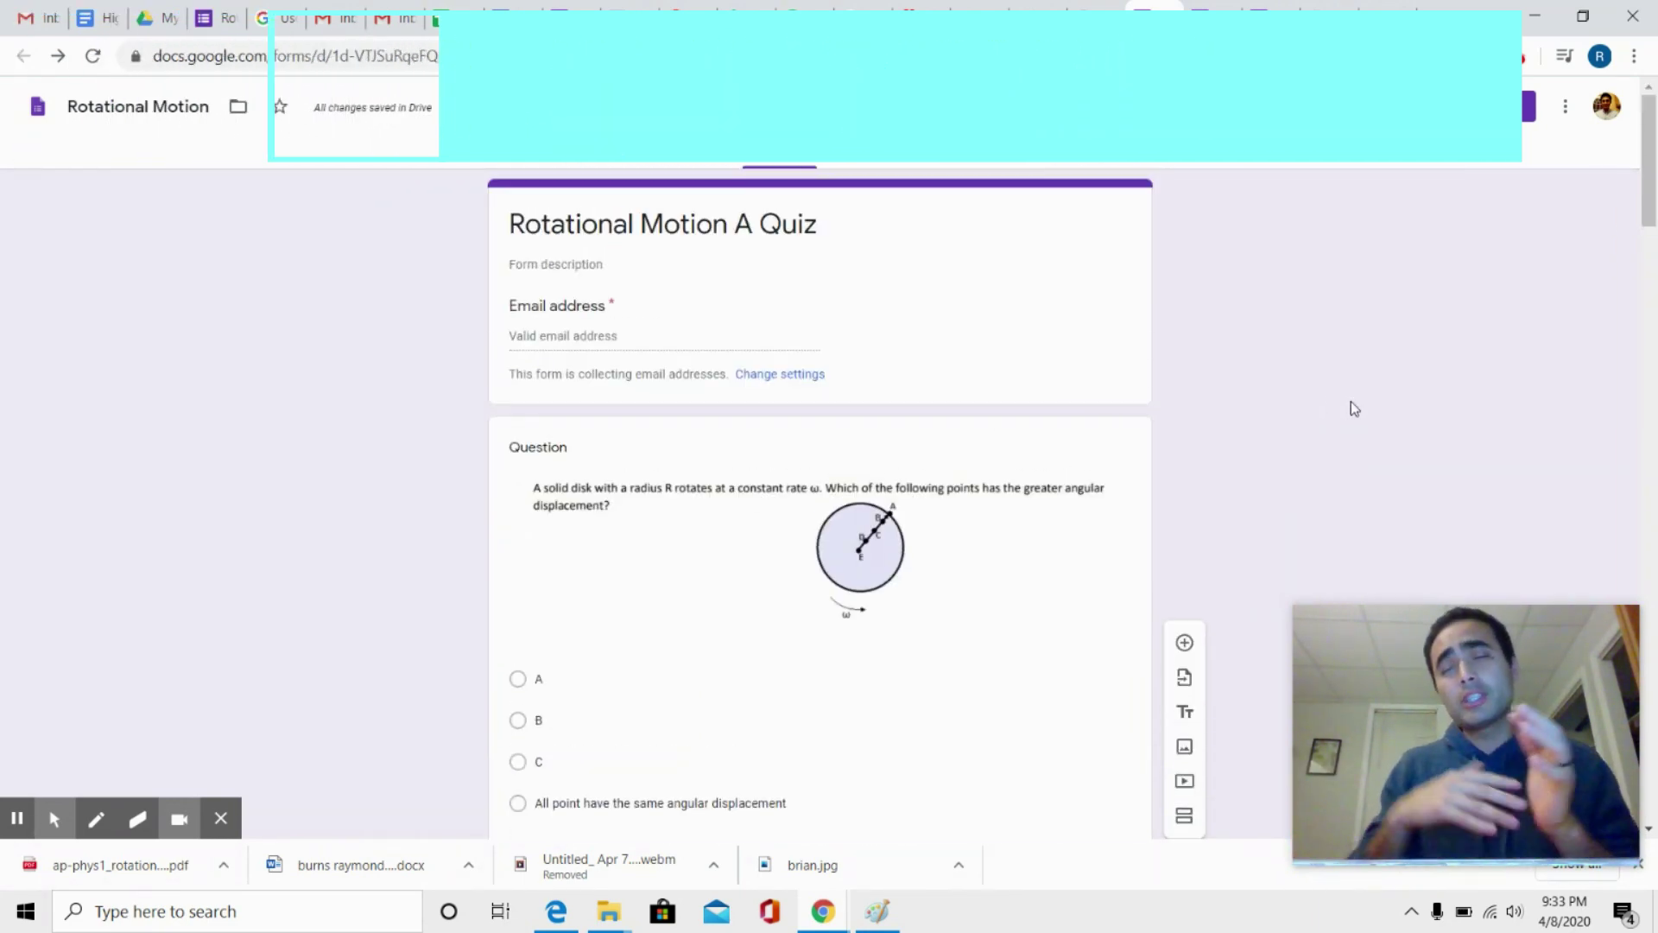
click(1209, 11)
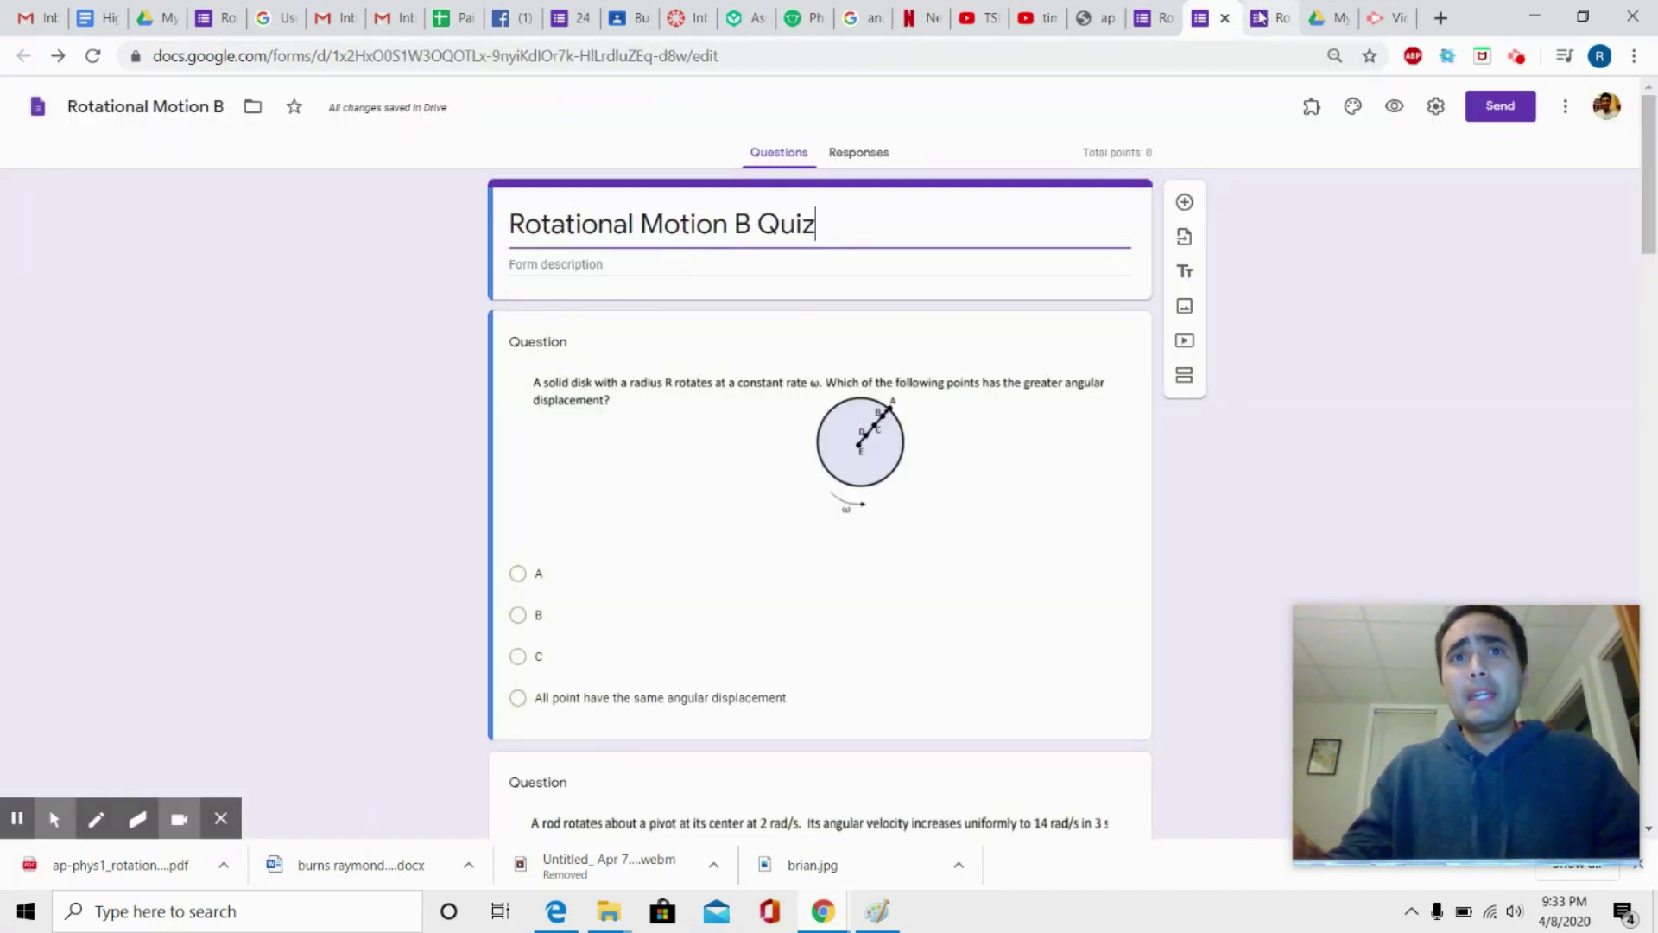
click(1269, 17)
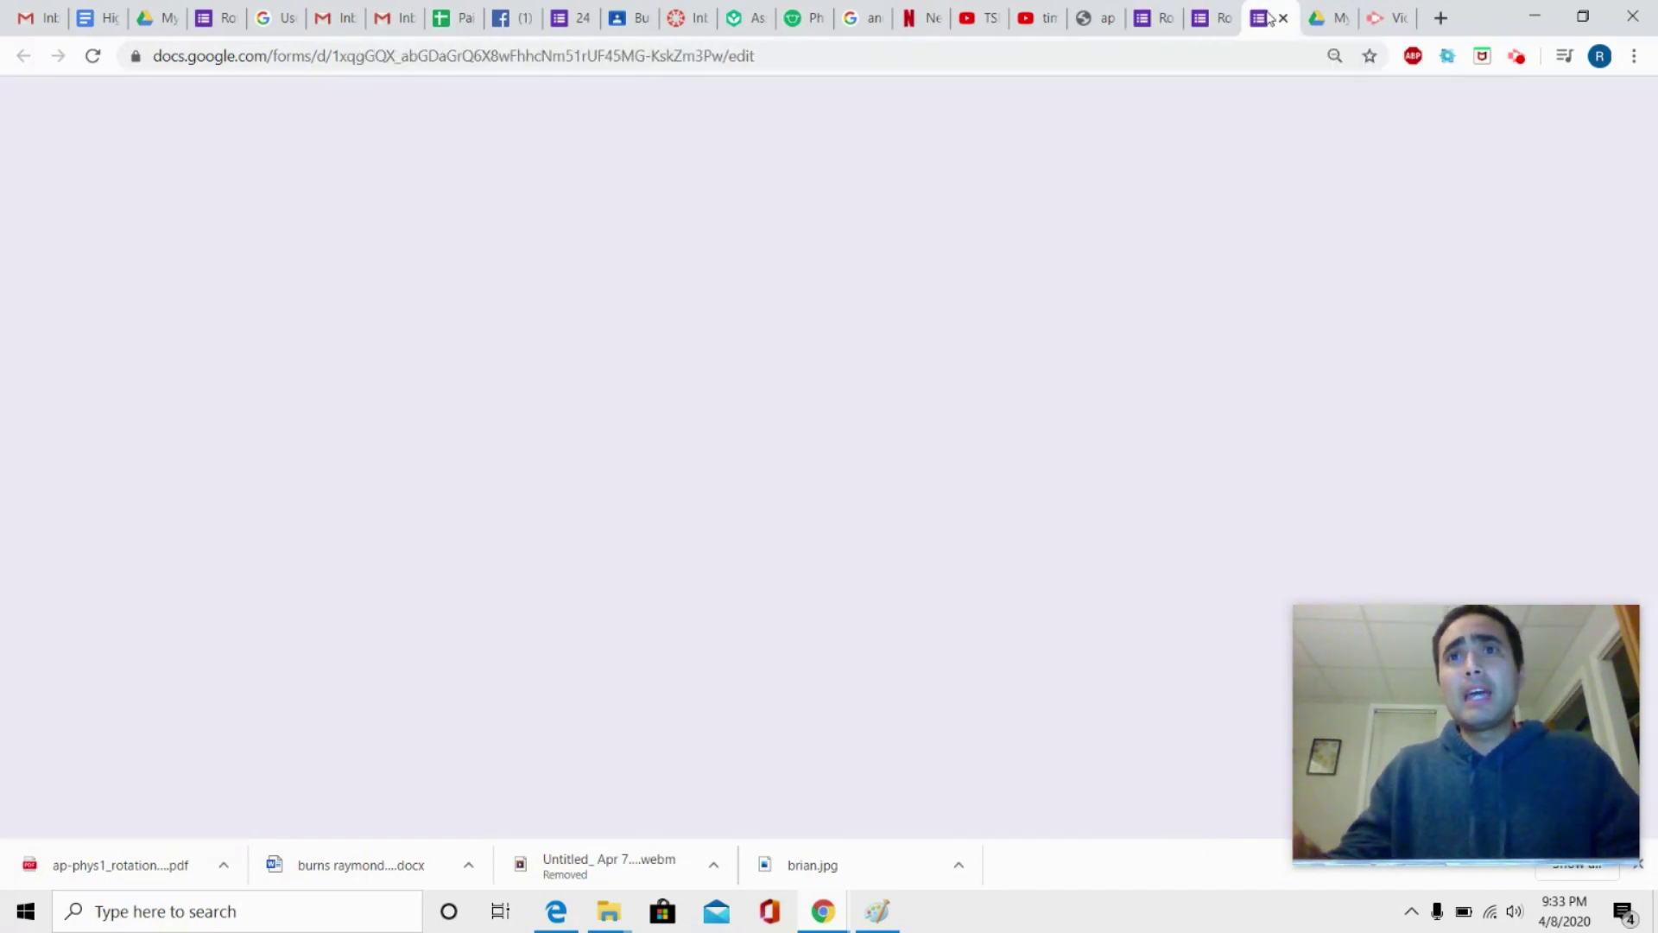
Return to the Rotational Motion A Quiz and turn on Shuffle option order for the rotating spheres question
click(1145, 13)
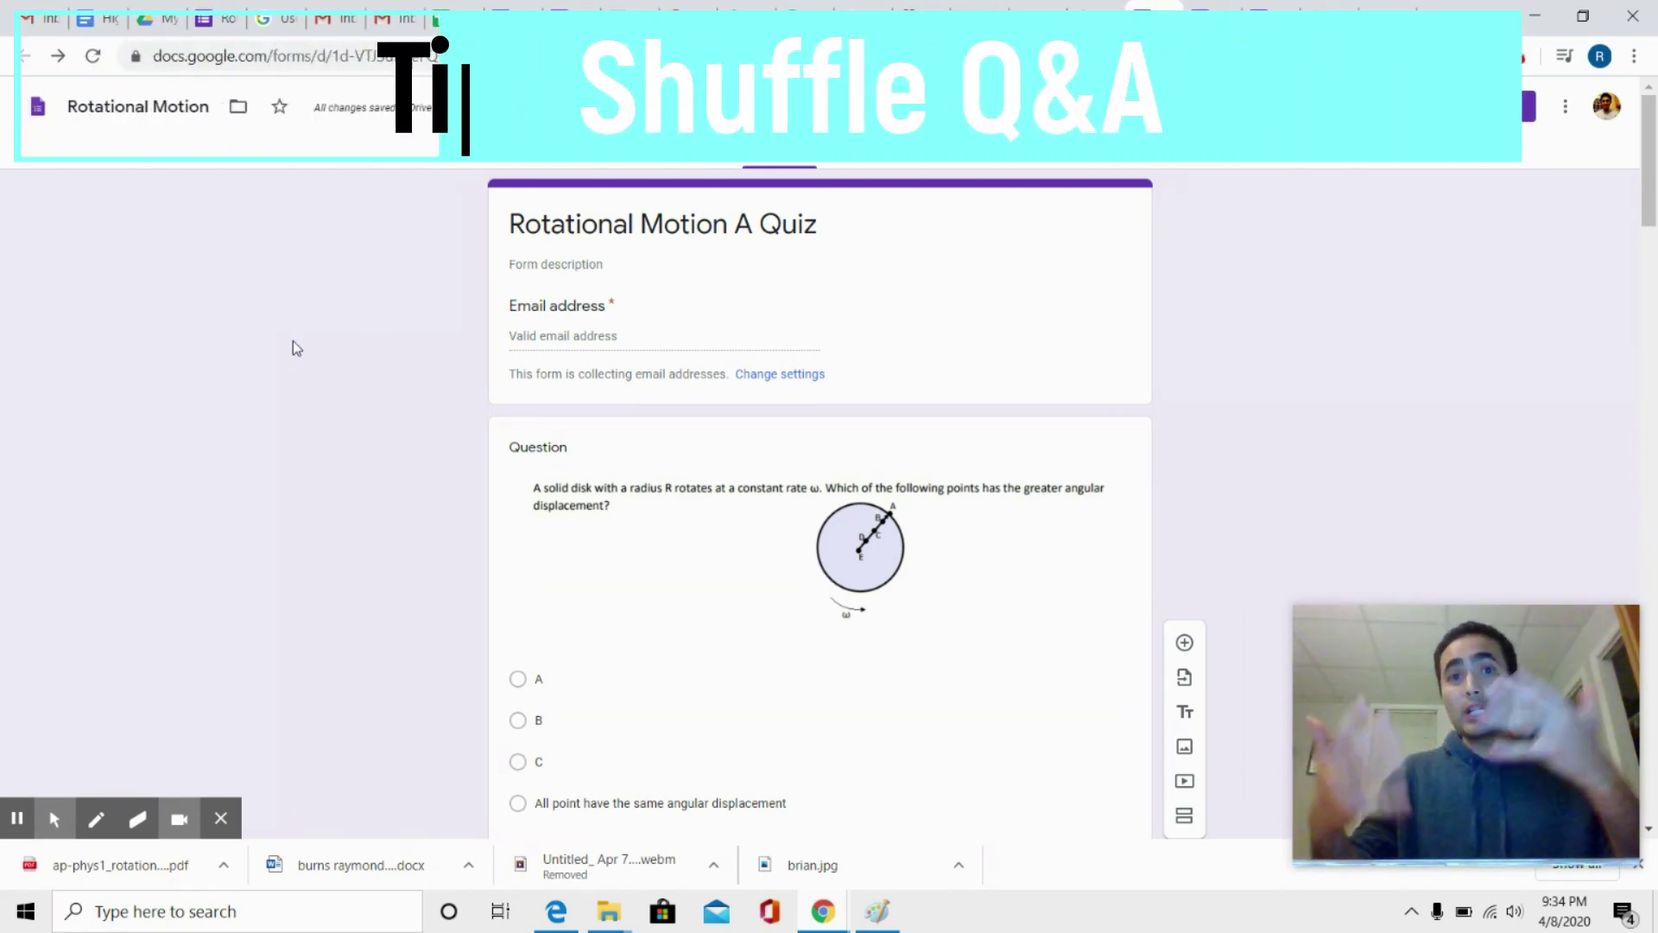
scroll(352, 361, down, 8)
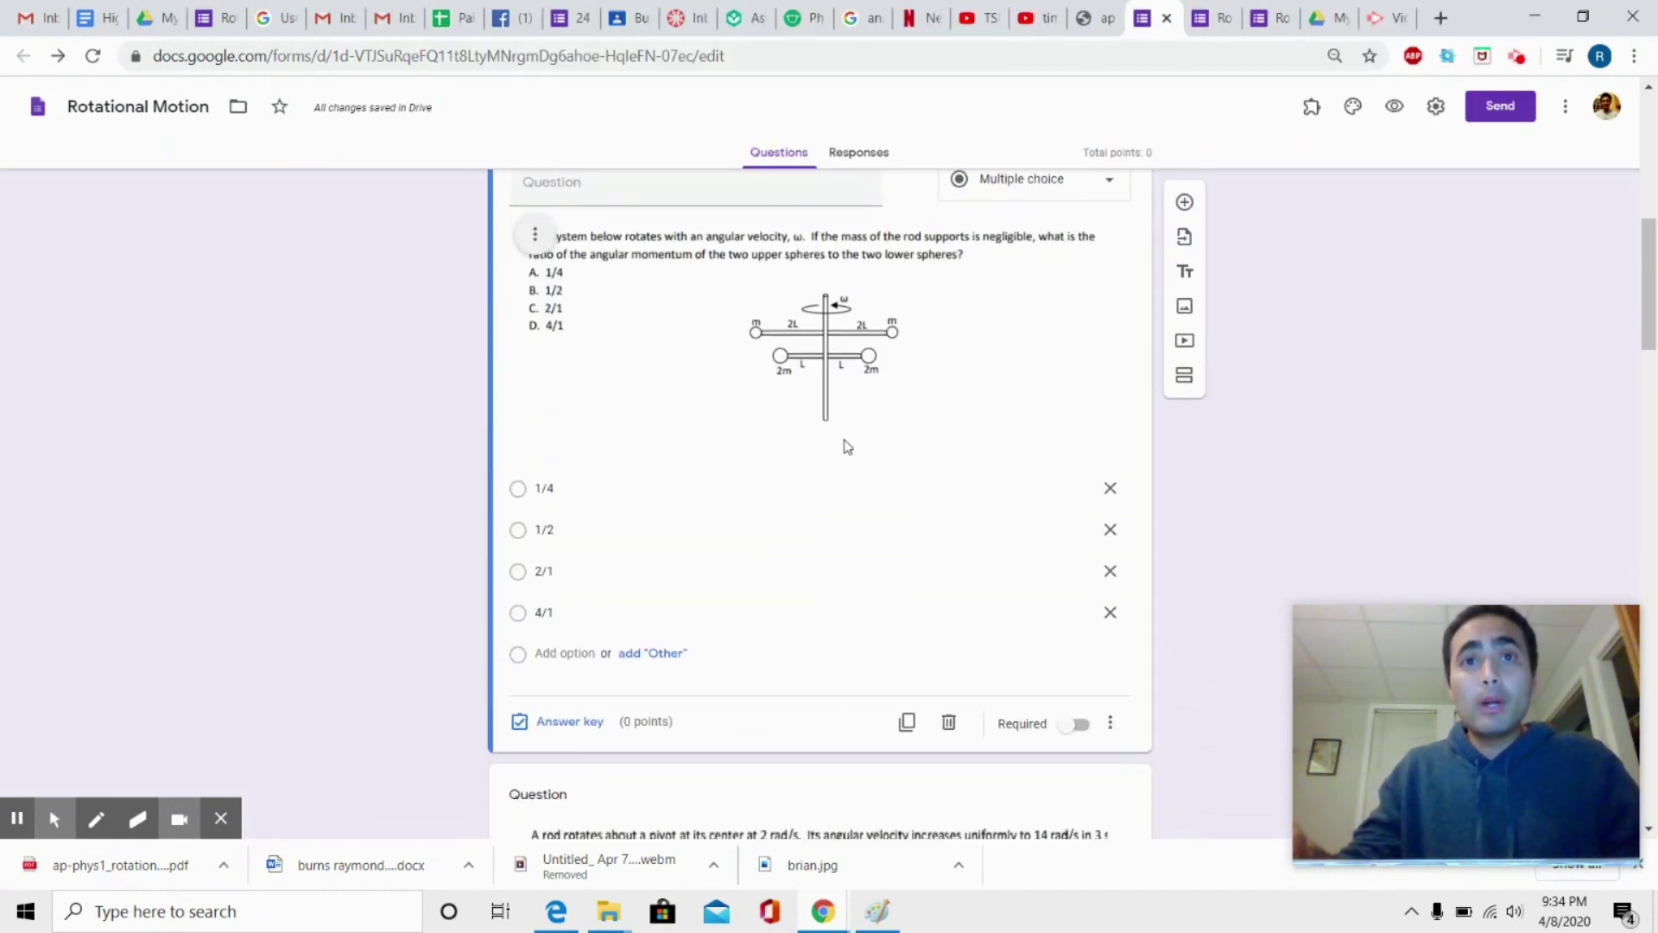
click(1112, 725)
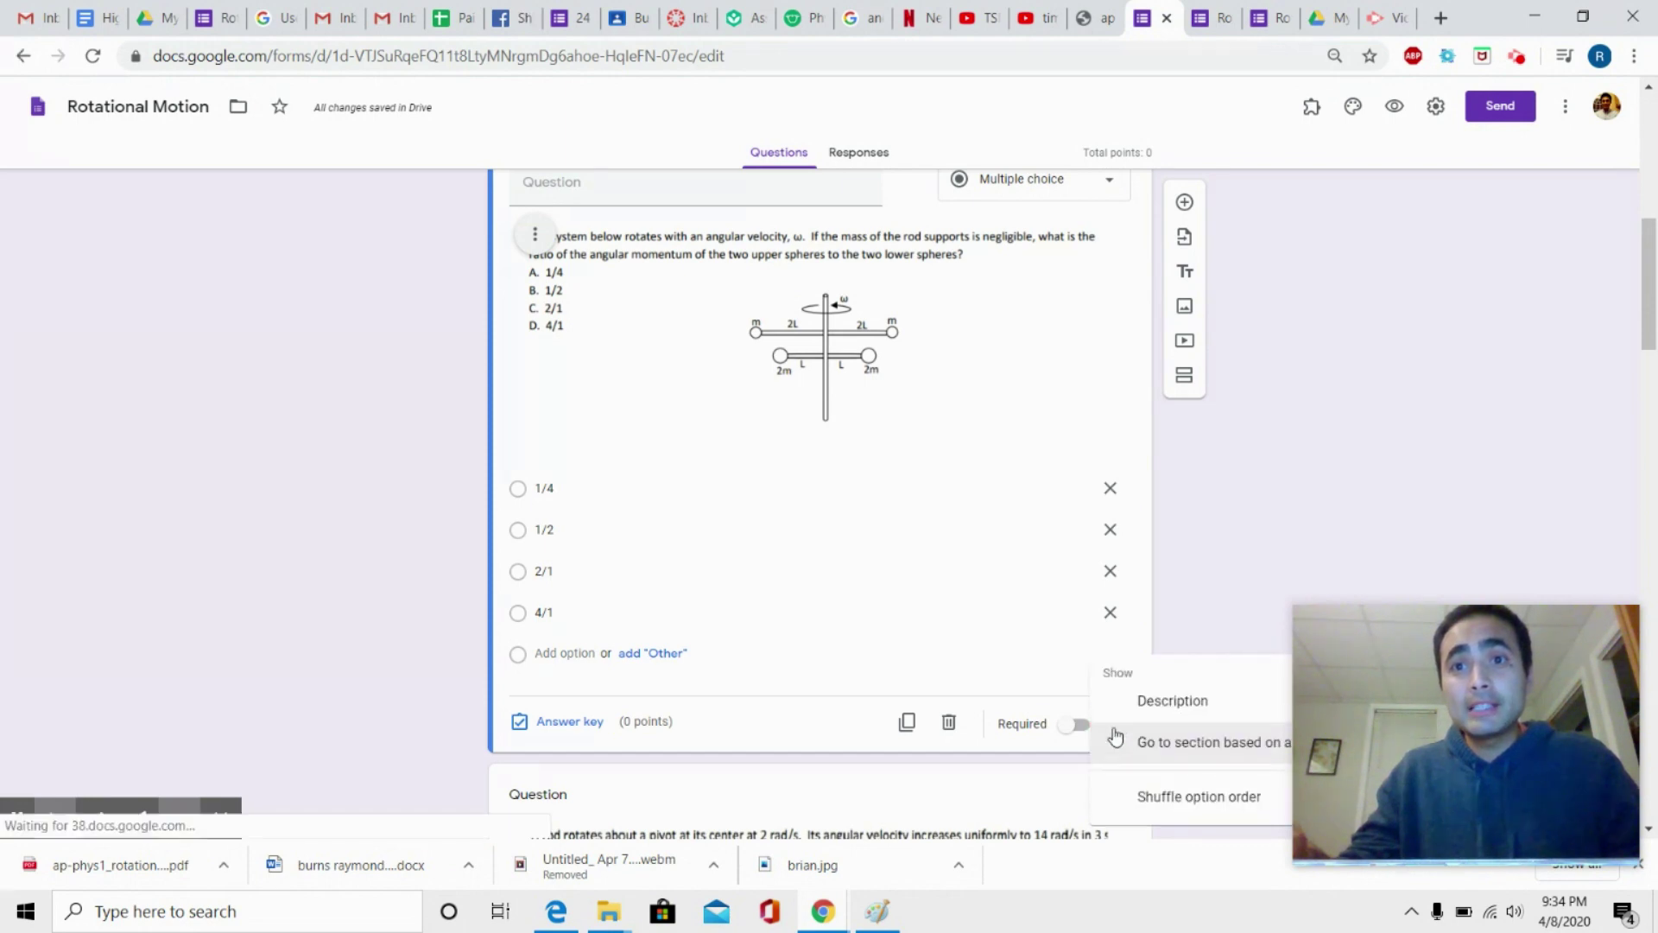
click(1174, 801)
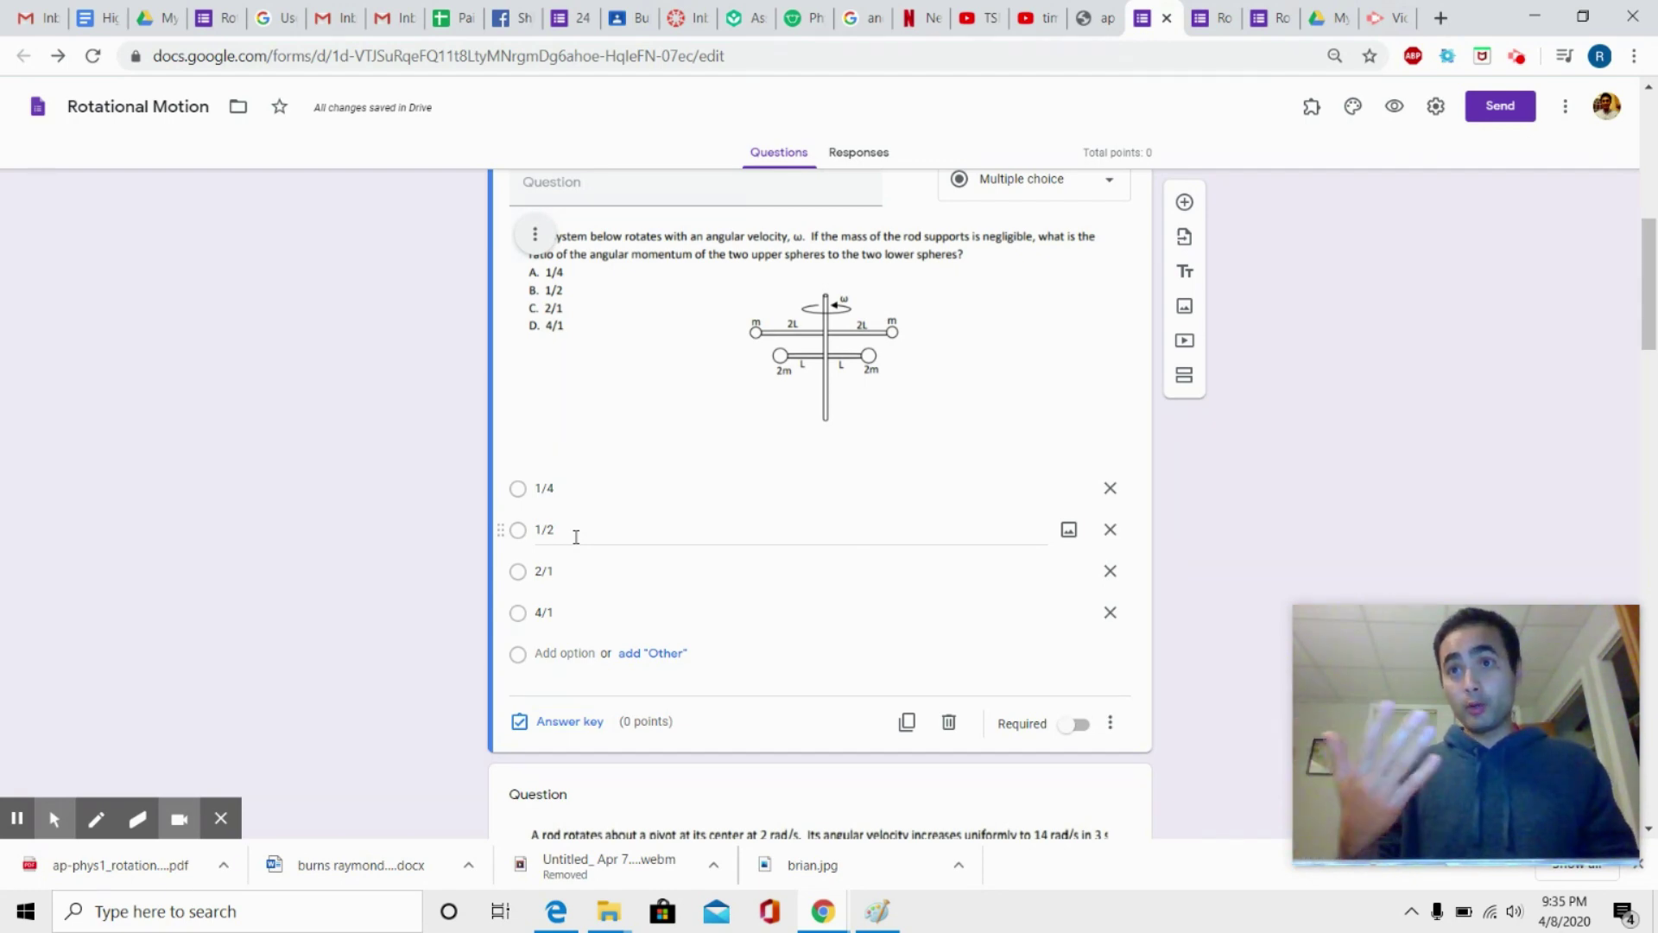
Make sure Shuffle question order is enabled in the form's presentation settings and save the settings
click(1436, 108)
click(978, 192)
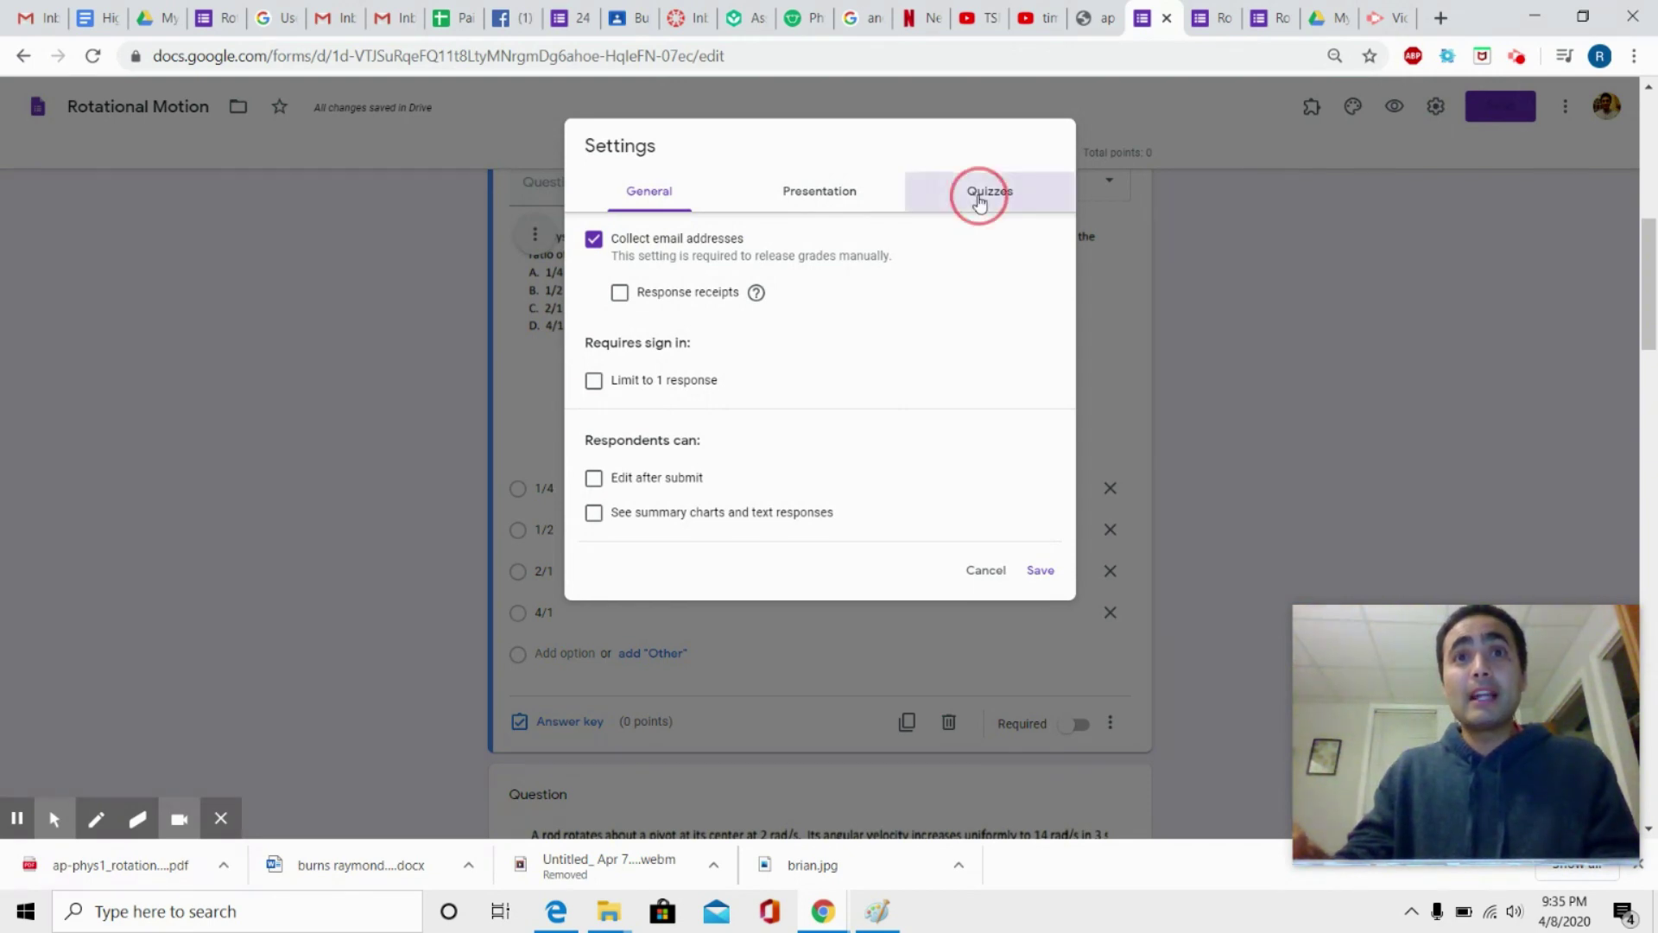
click(863, 196)
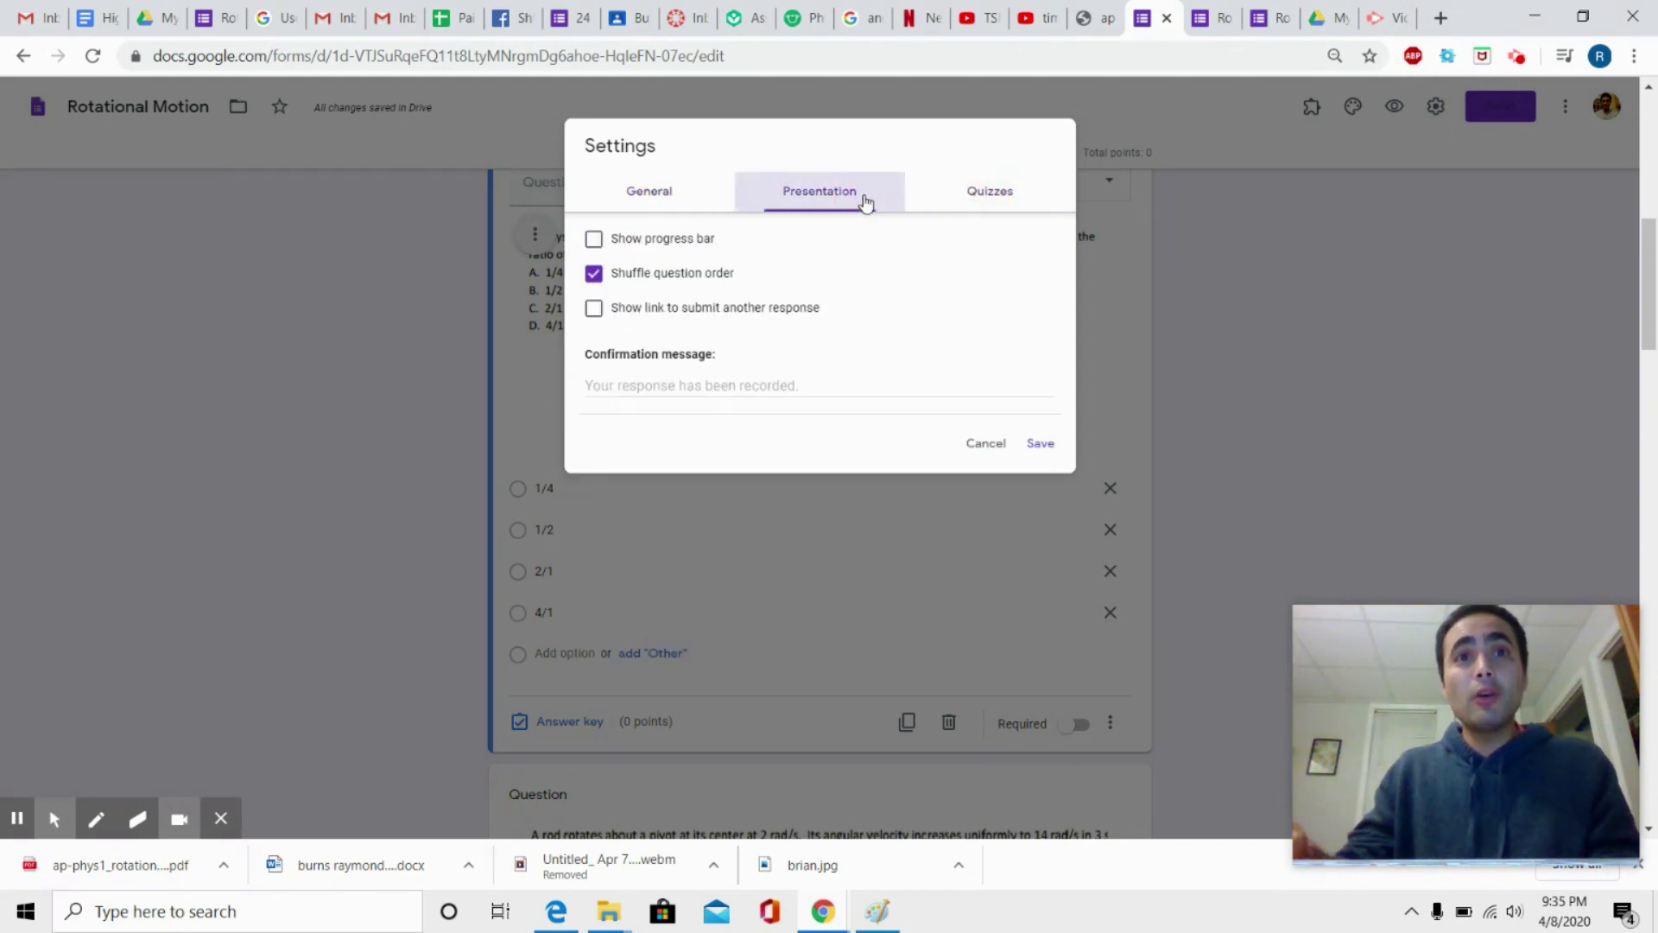
scroll(699, 309, up, 2)
click(661, 275)
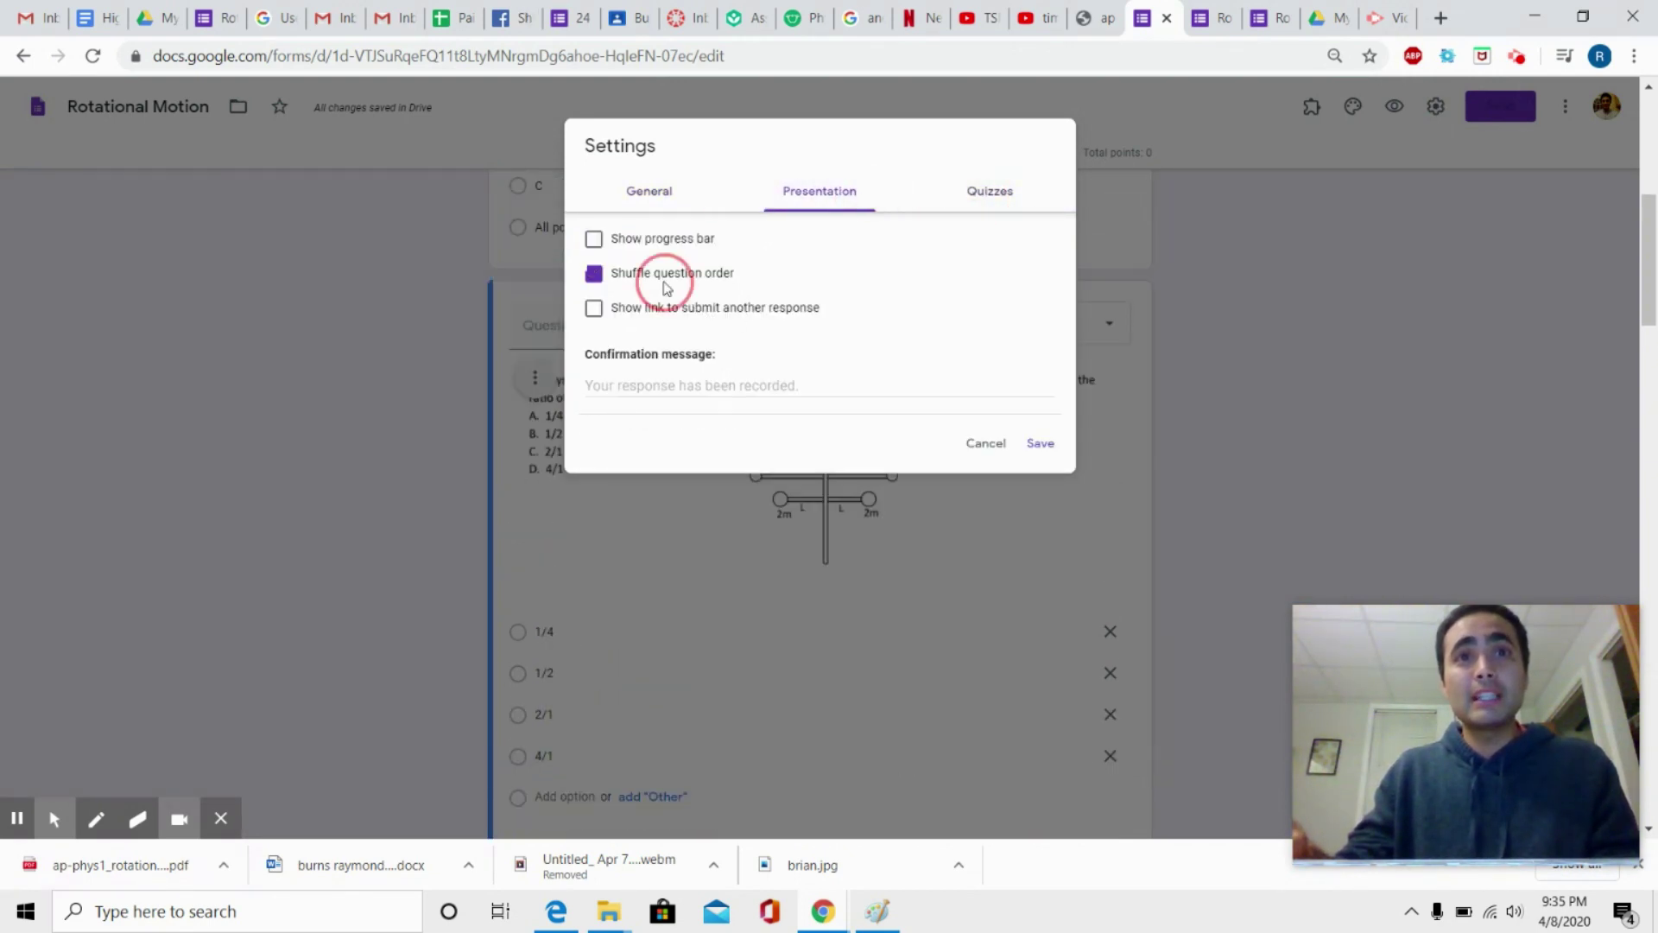
click(634, 276)
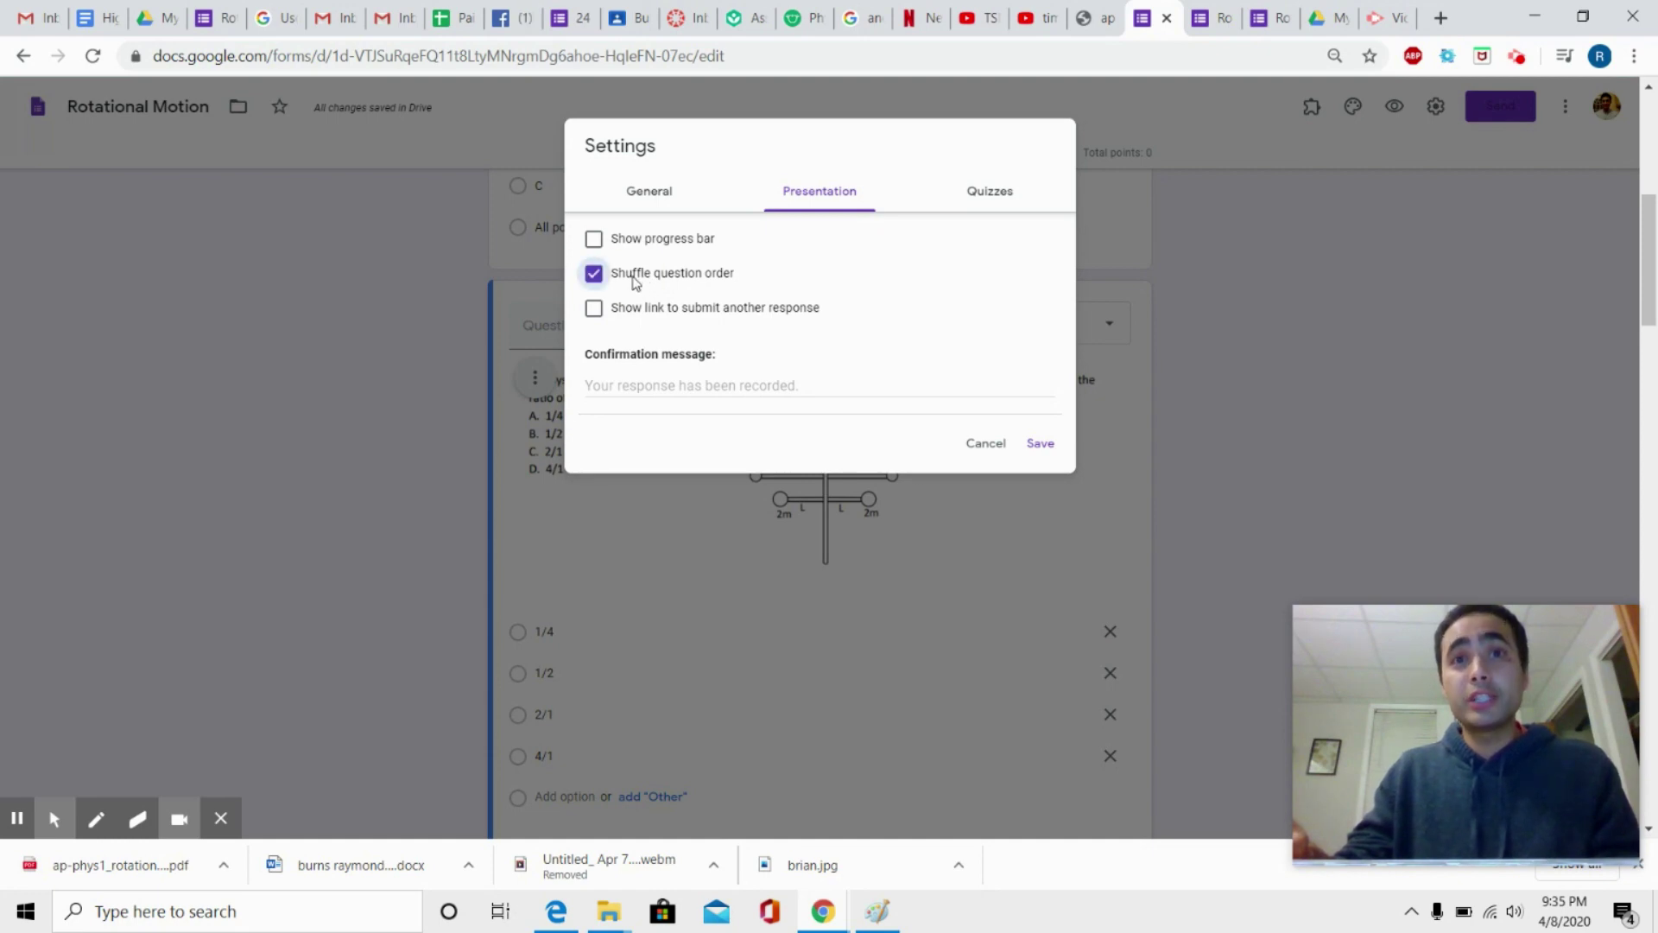
click(1045, 447)
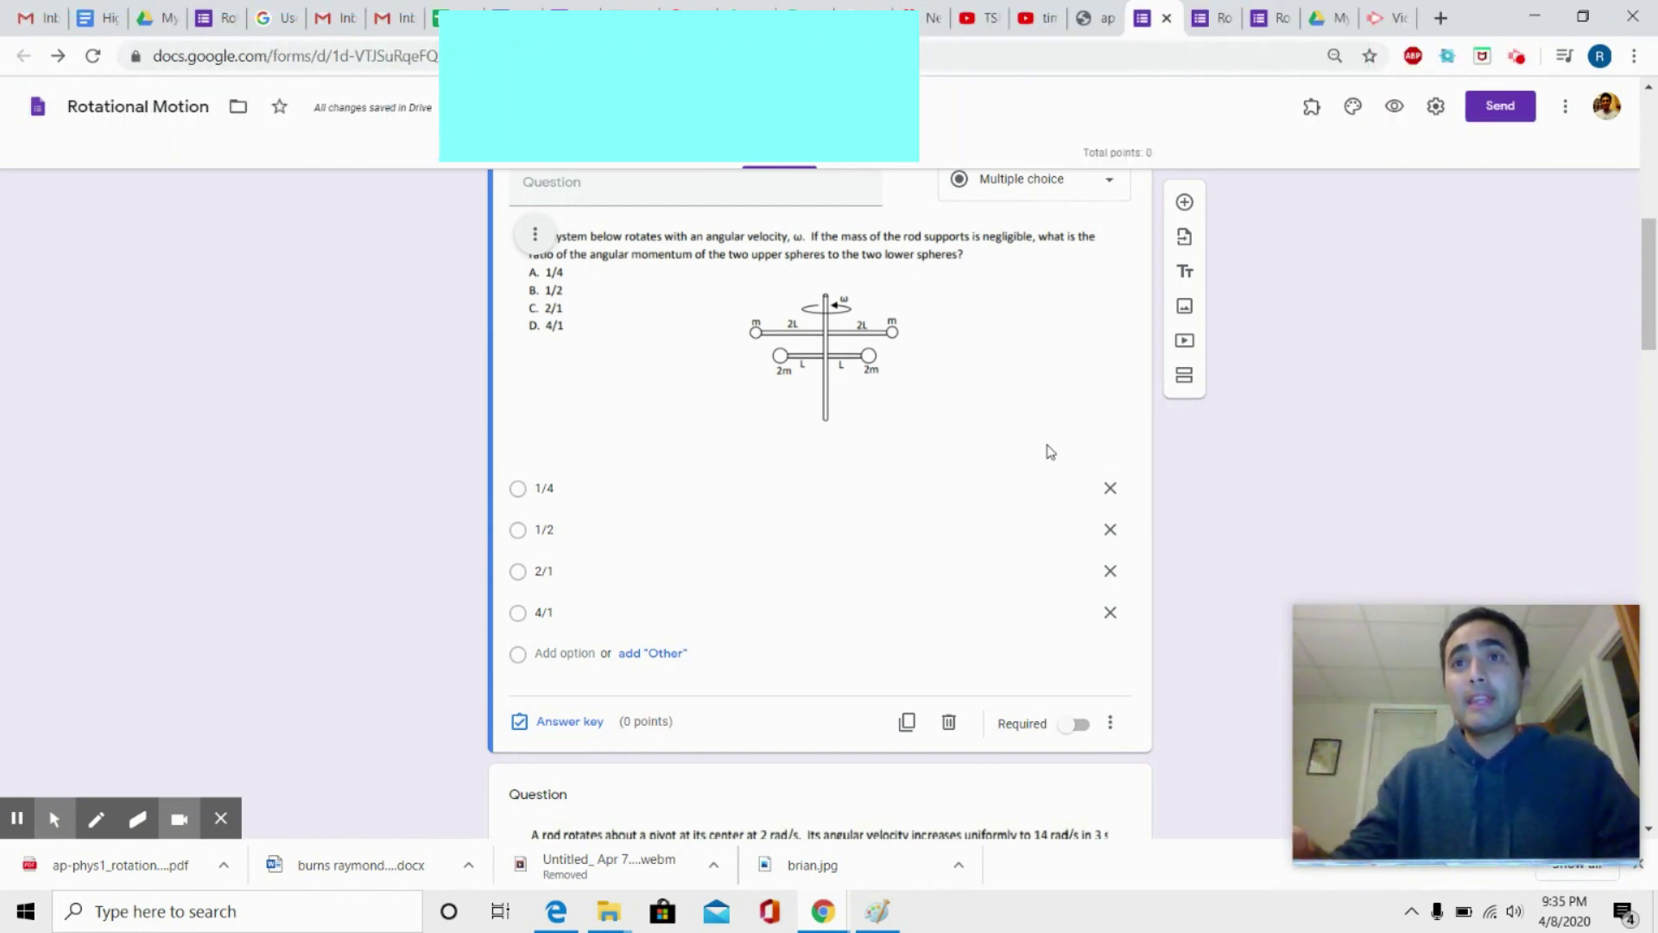
Set the Rotational Motion A quiz's grade release to "Later, after manual review" and save the settings
click(1436, 106)
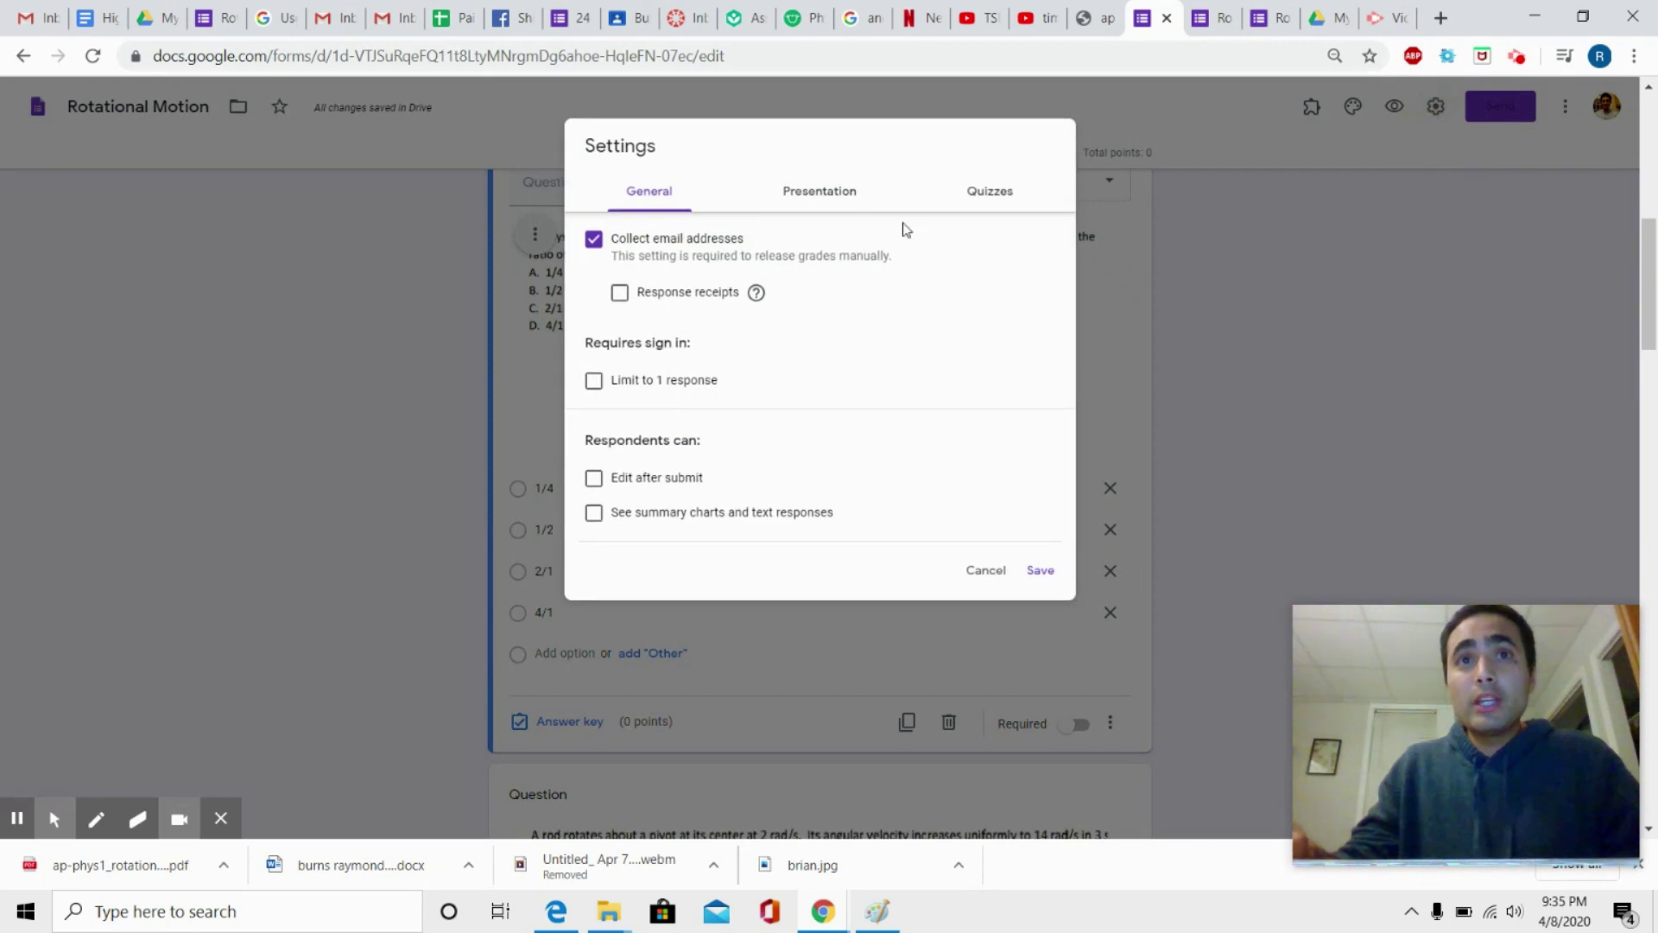
scroll(677, 390, up, 2)
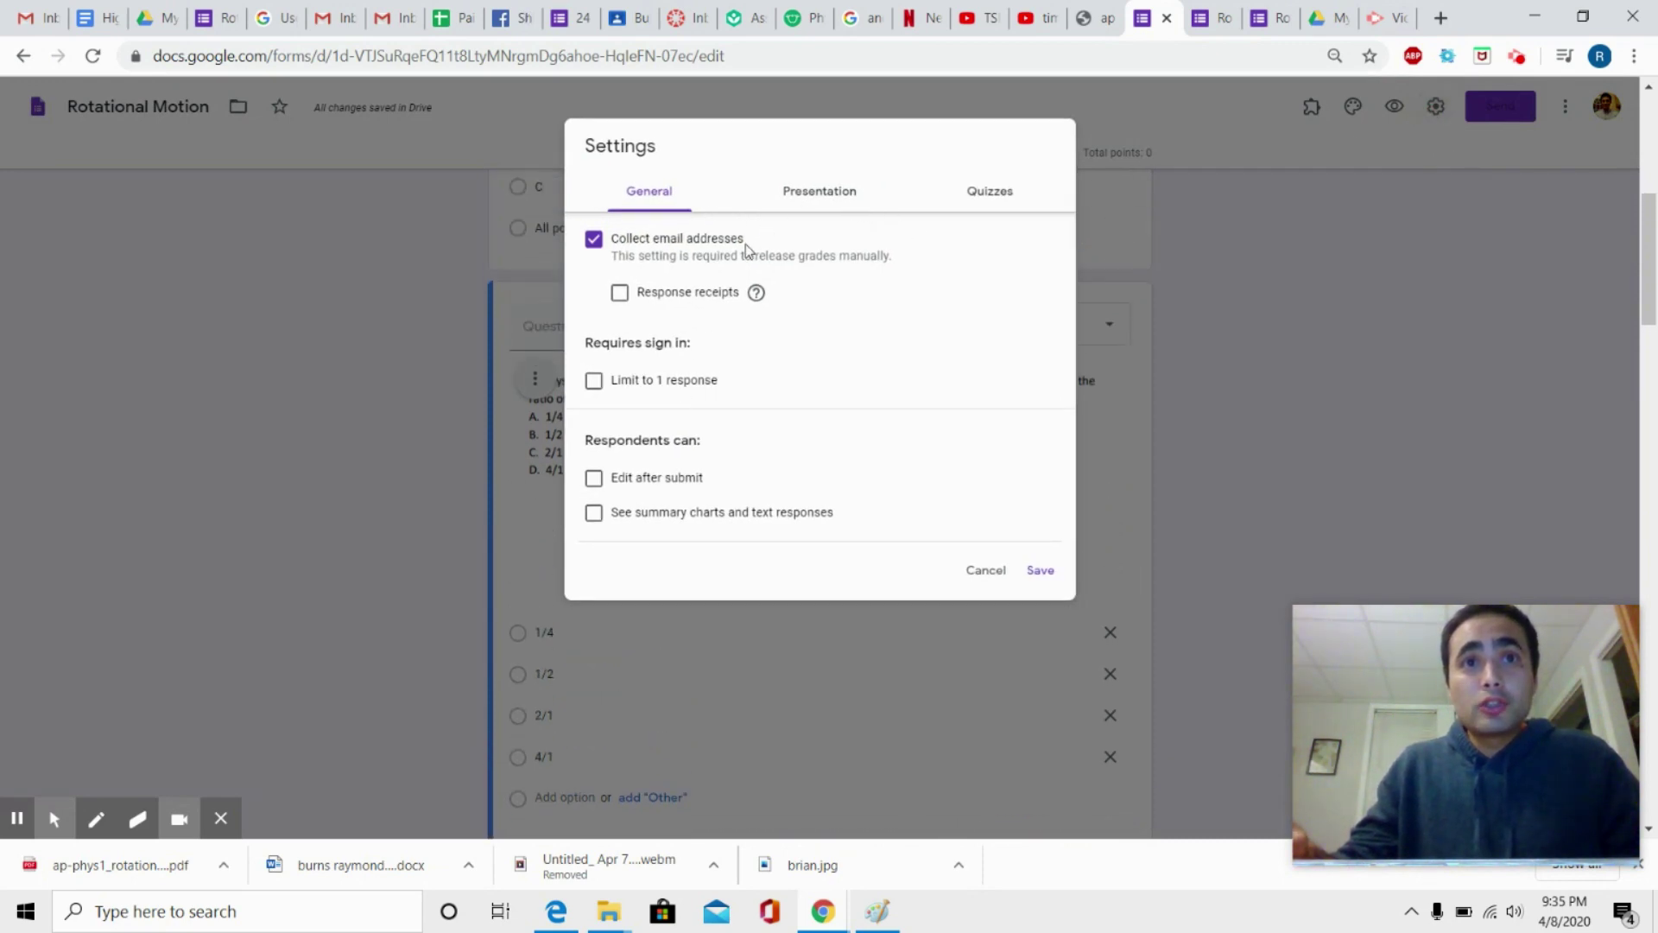
click(954, 193)
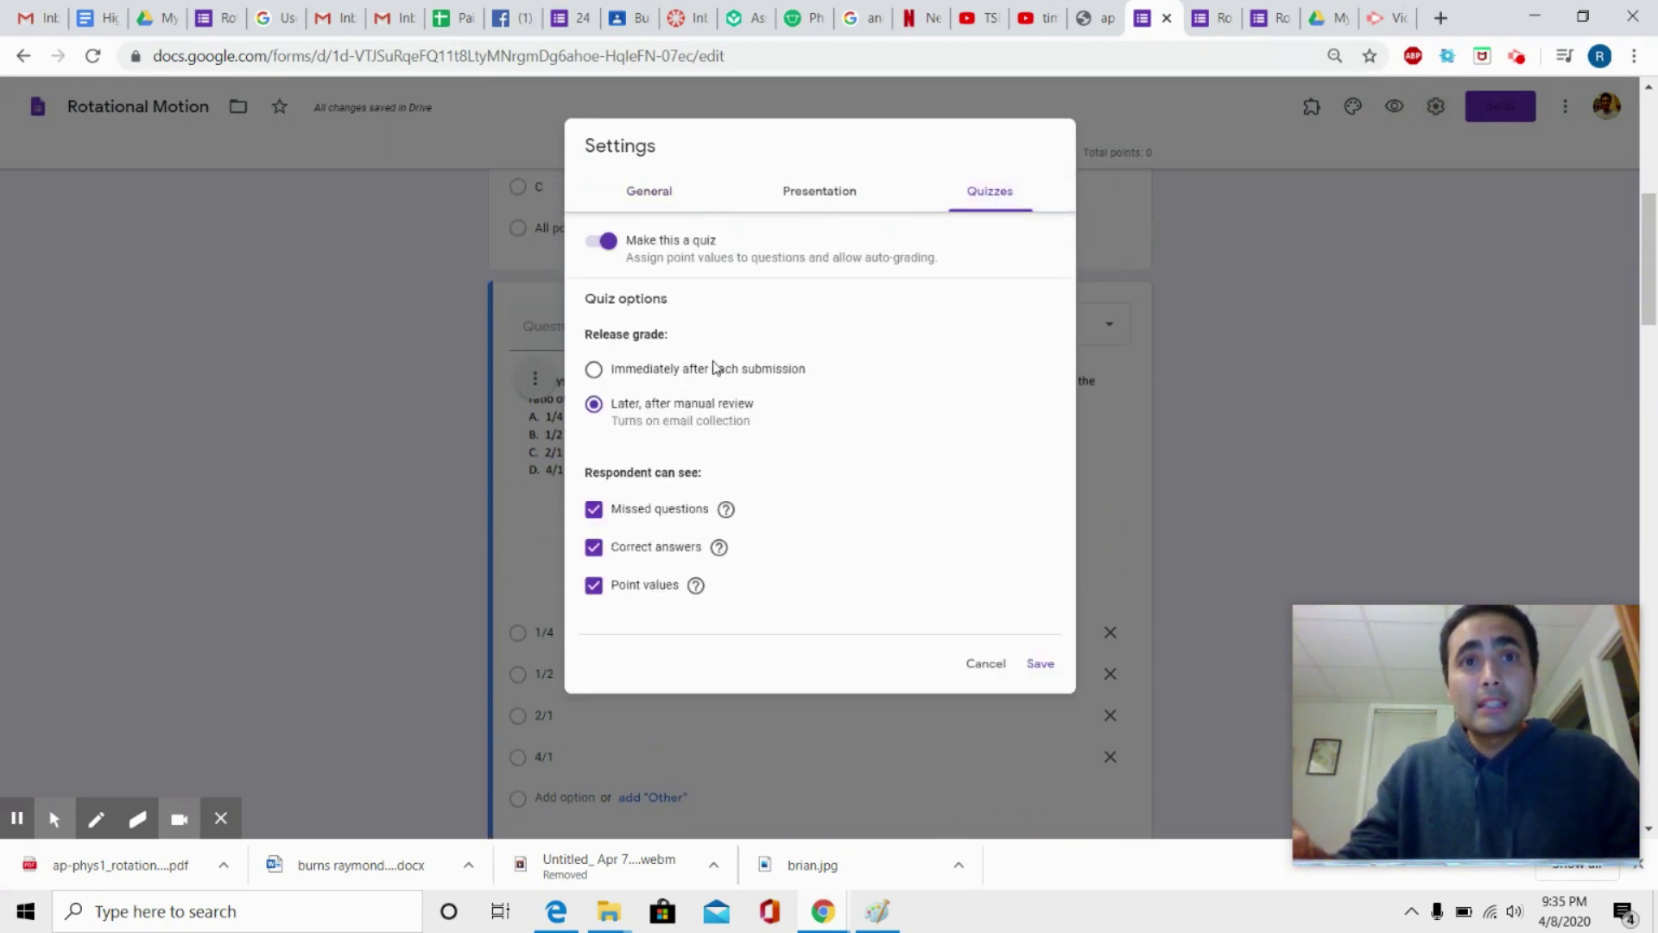
click(647, 373)
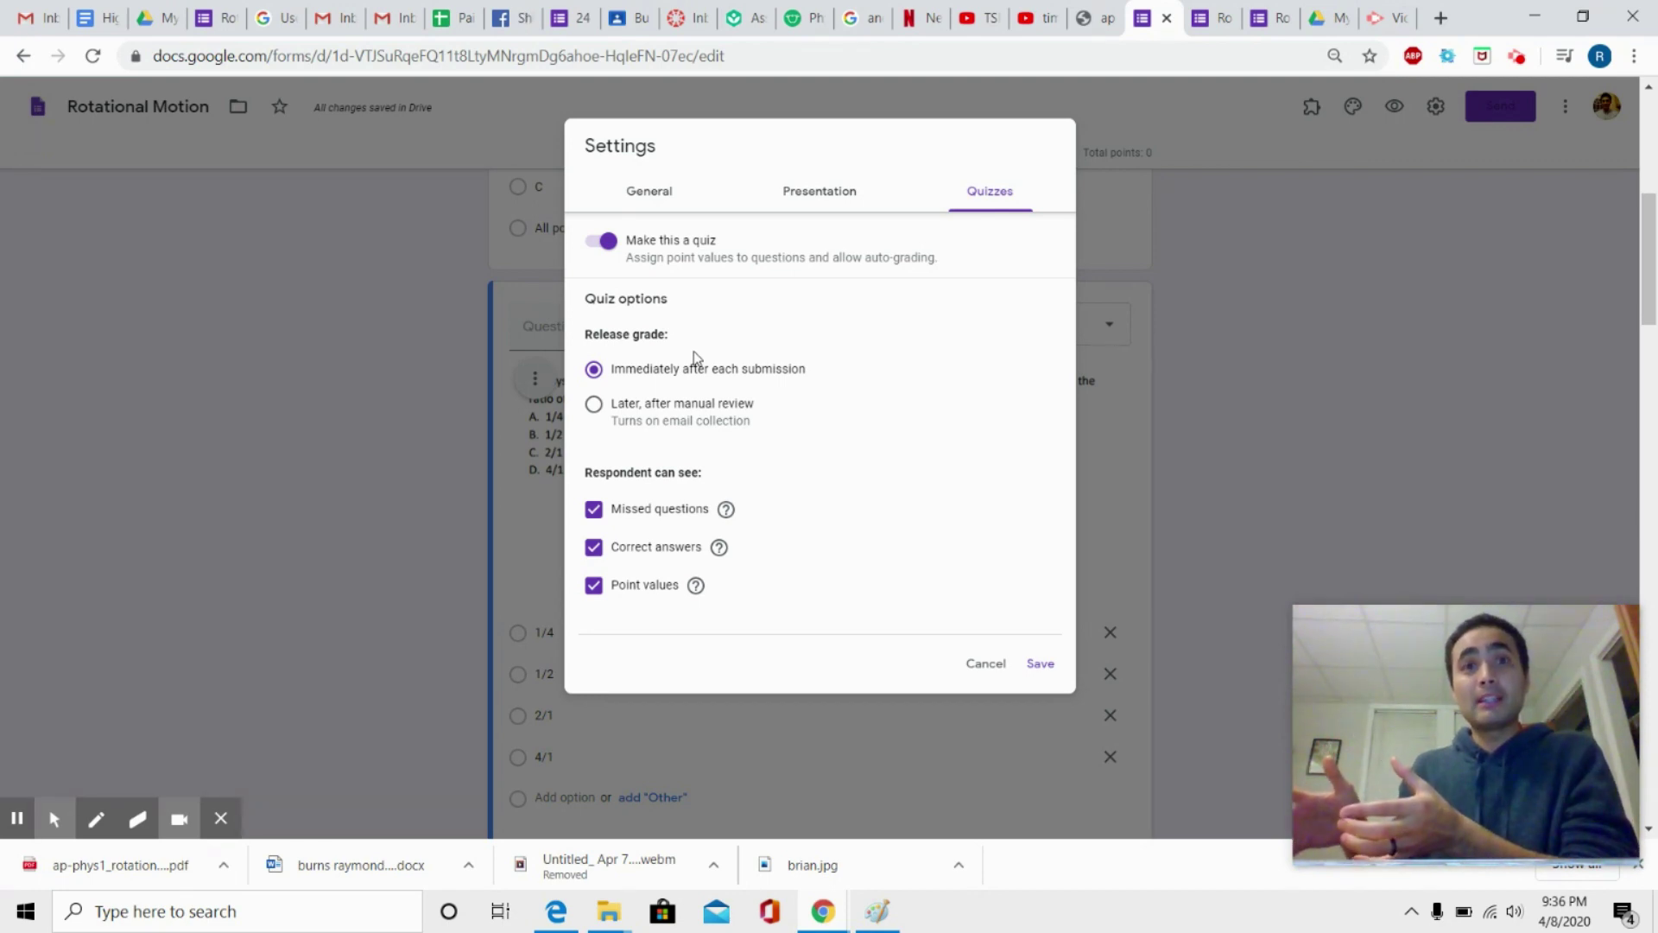
click(668, 404)
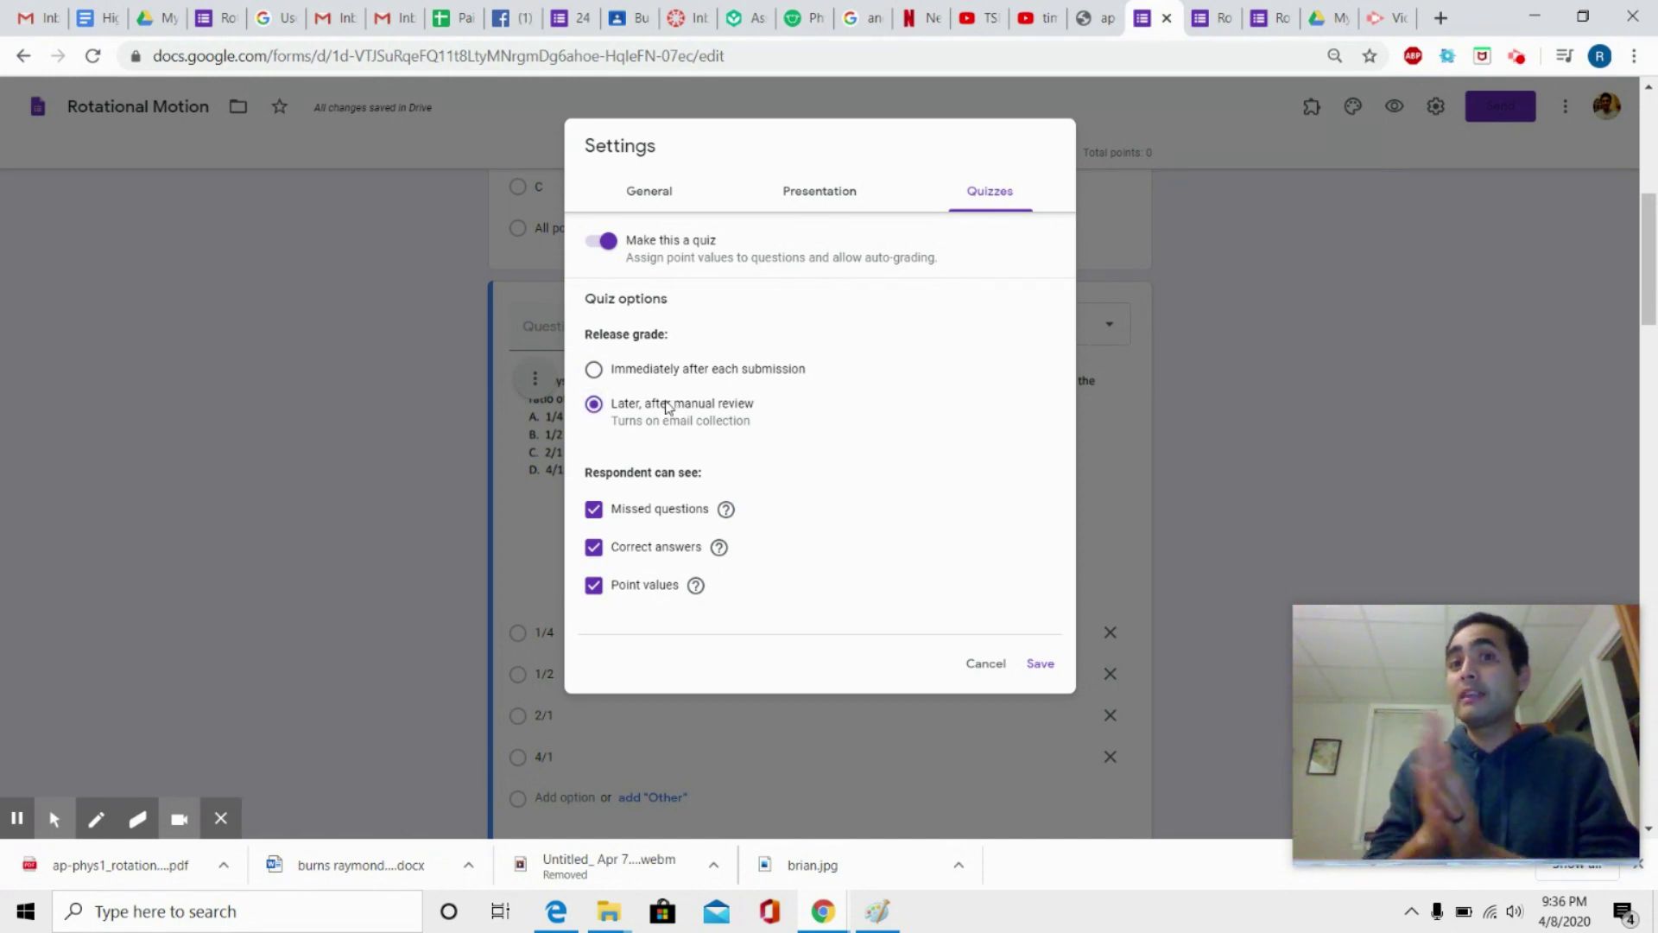
click(1052, 667)
Switch to the Rotational Motion Quiz form, close its settings without saving, and examine the response summary, scores and release status
click(232, 17)
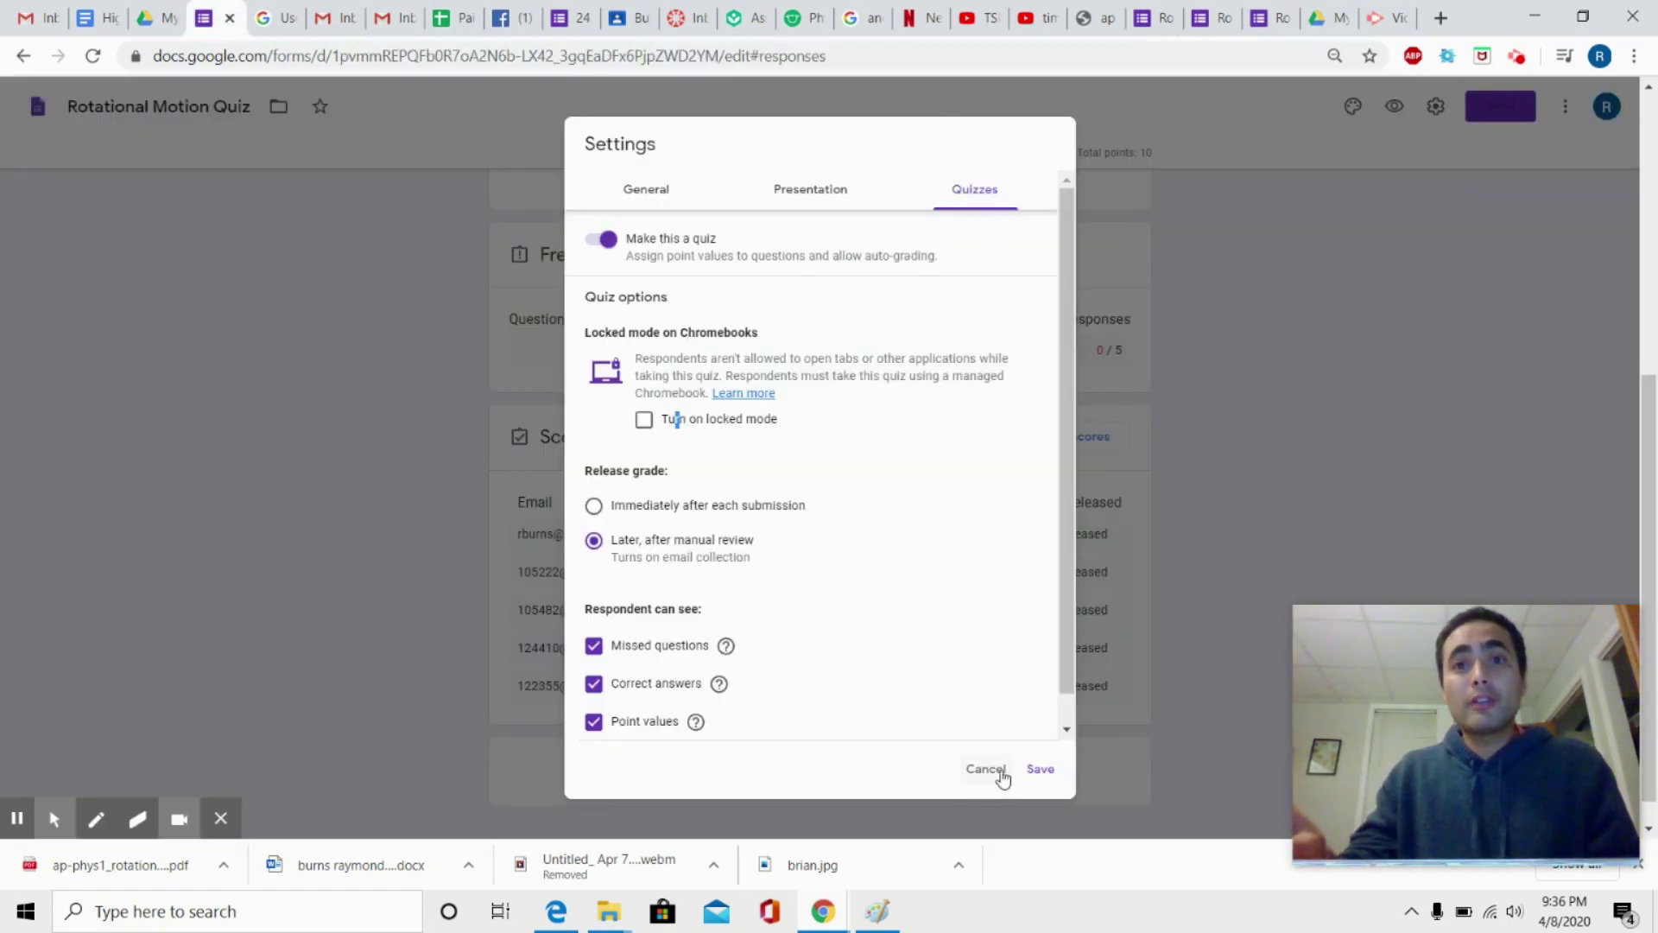
click(985, 768)
scroll(386, 414, down, 8)
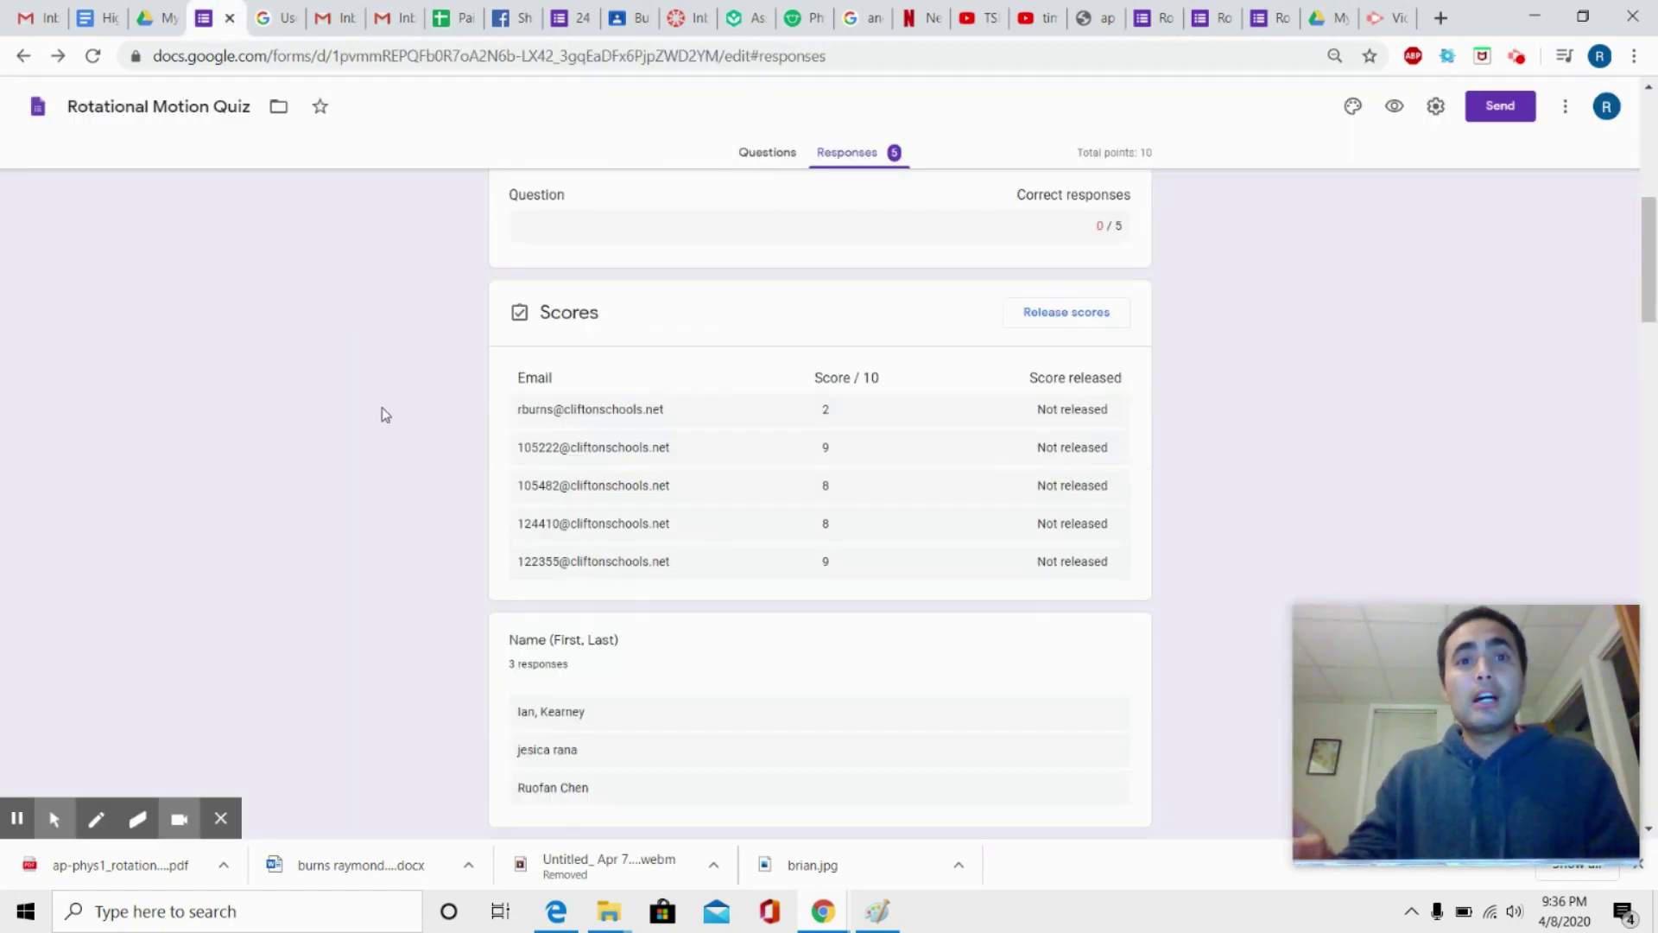
scroll(385, 411, up, 8)
scroll(385, 411, down, 12)
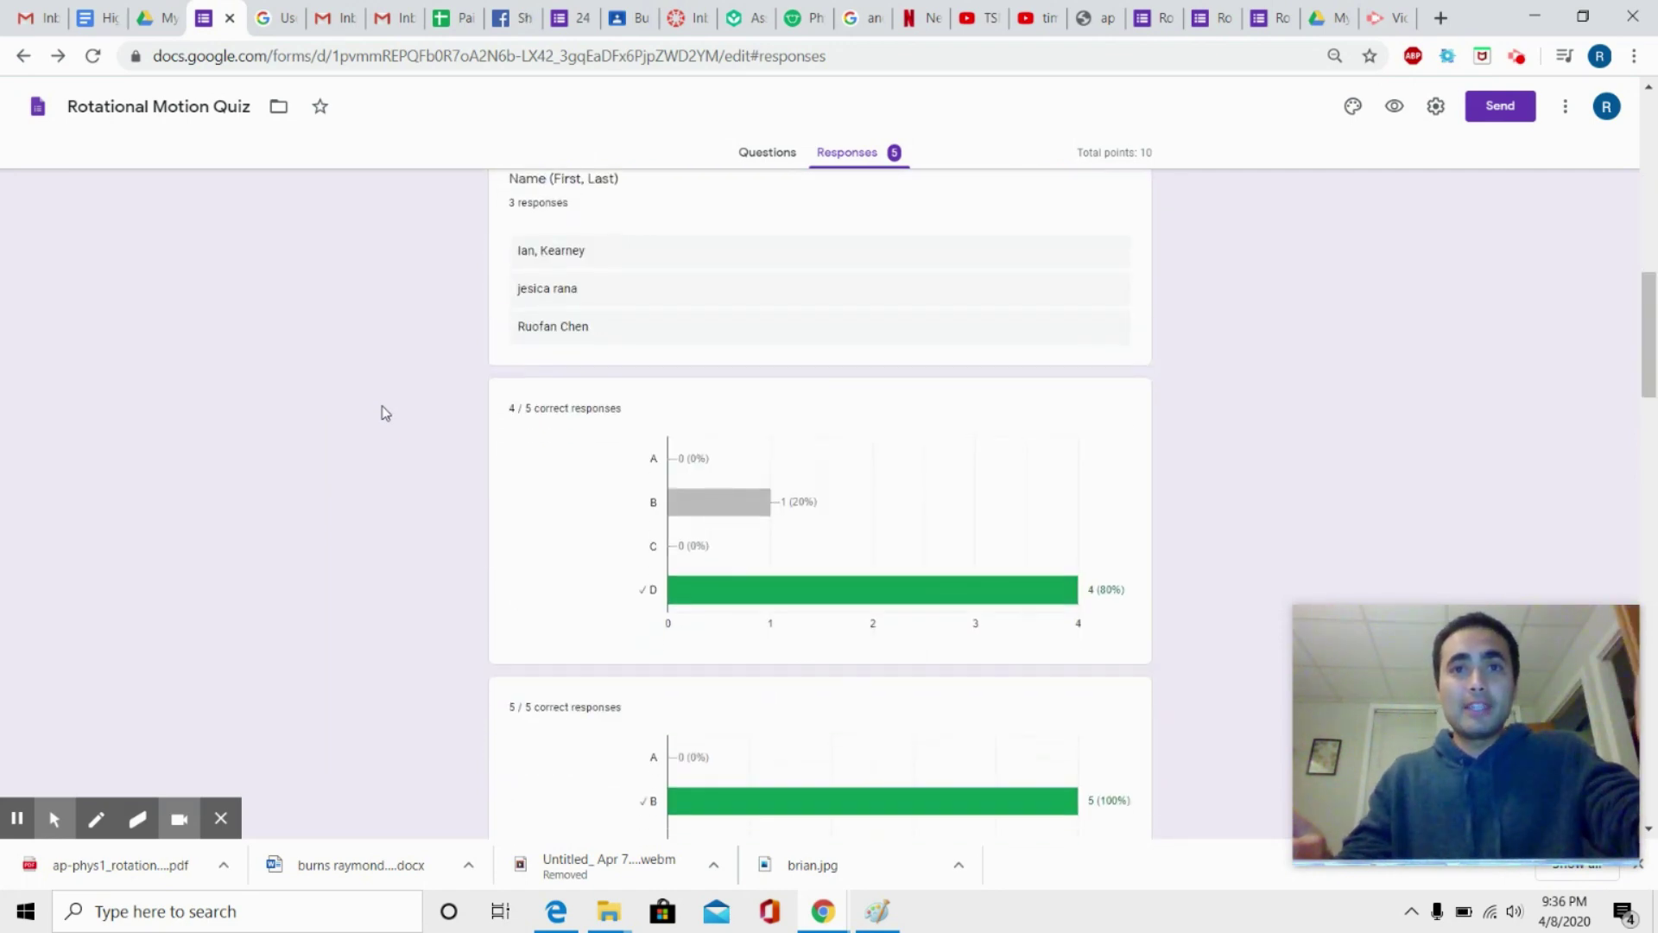
scroll(385, 423, up, 14)
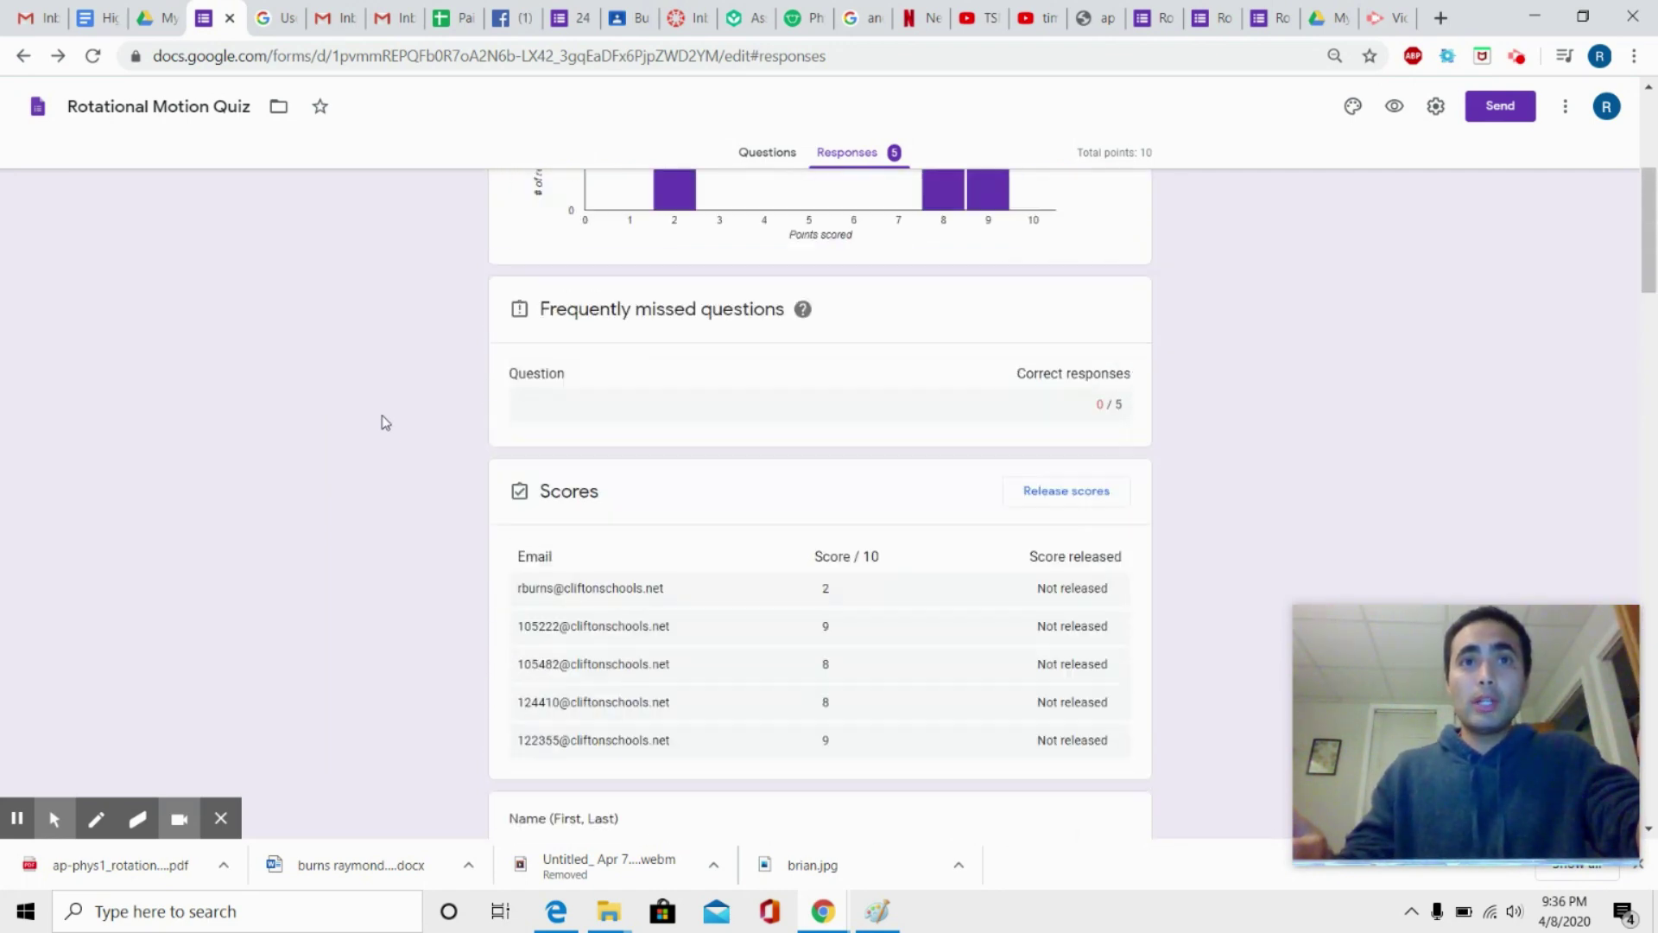
scroll(385, 422, down, 3)
scroll(385, 422, down, 1)
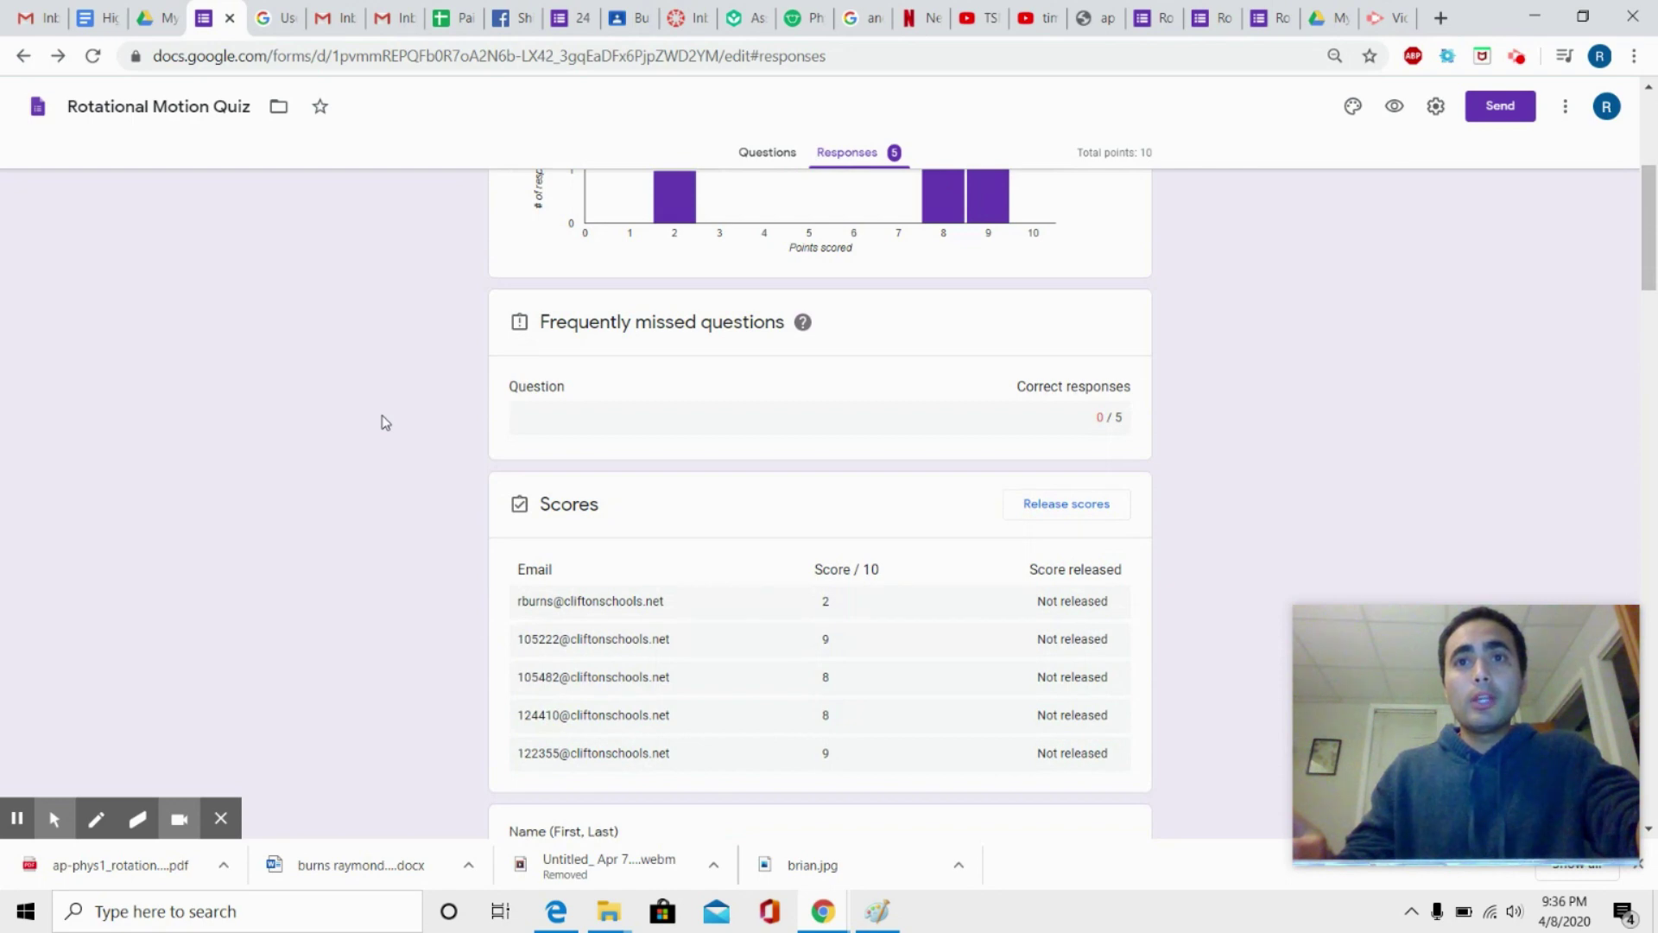
scroll(380, 422, up, 2)
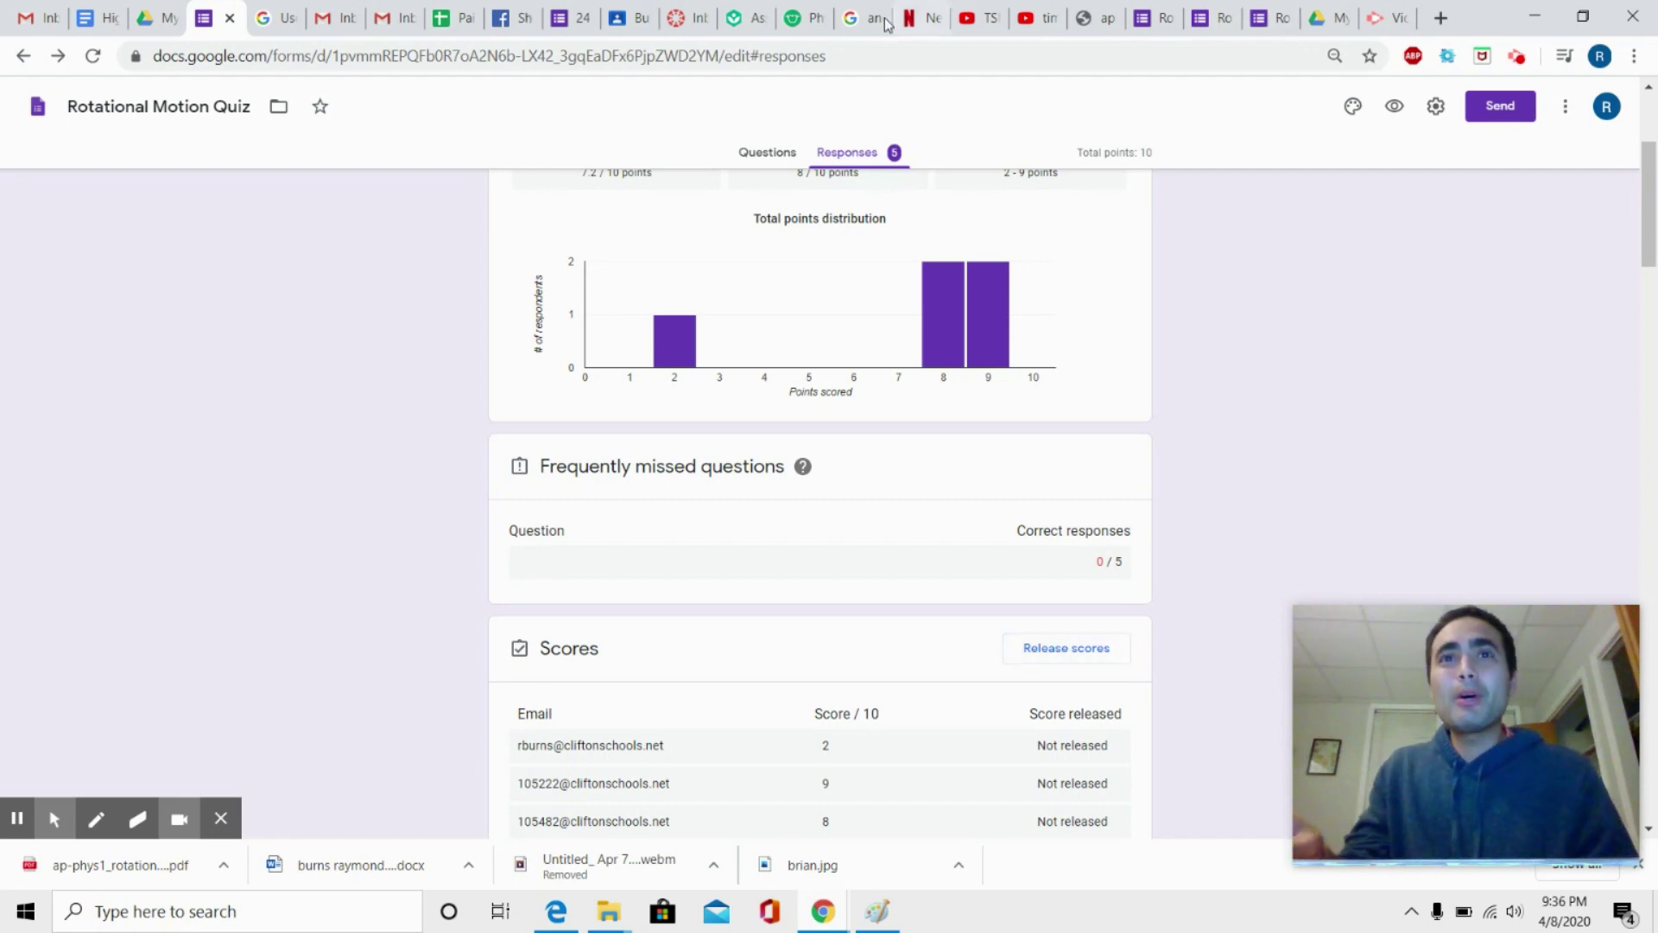
scroll(386, 462, up, 3)
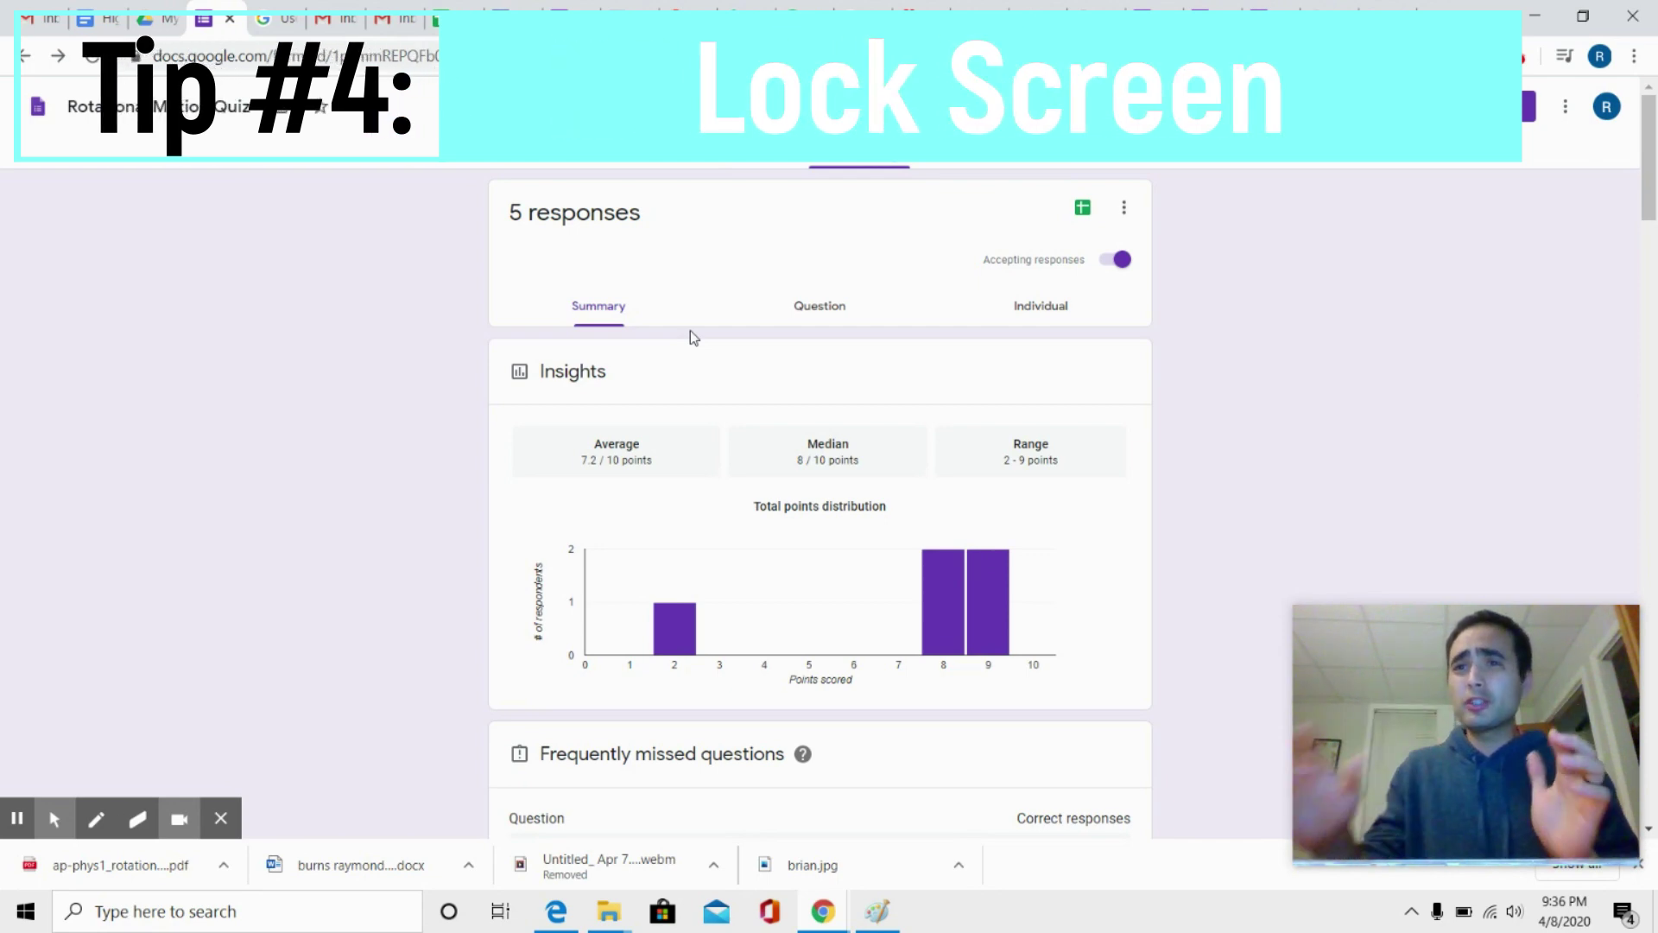
Turn on locked mode on Chromebooks in the Rotational Motion Quiz's quiz settings
click(1435, 106)
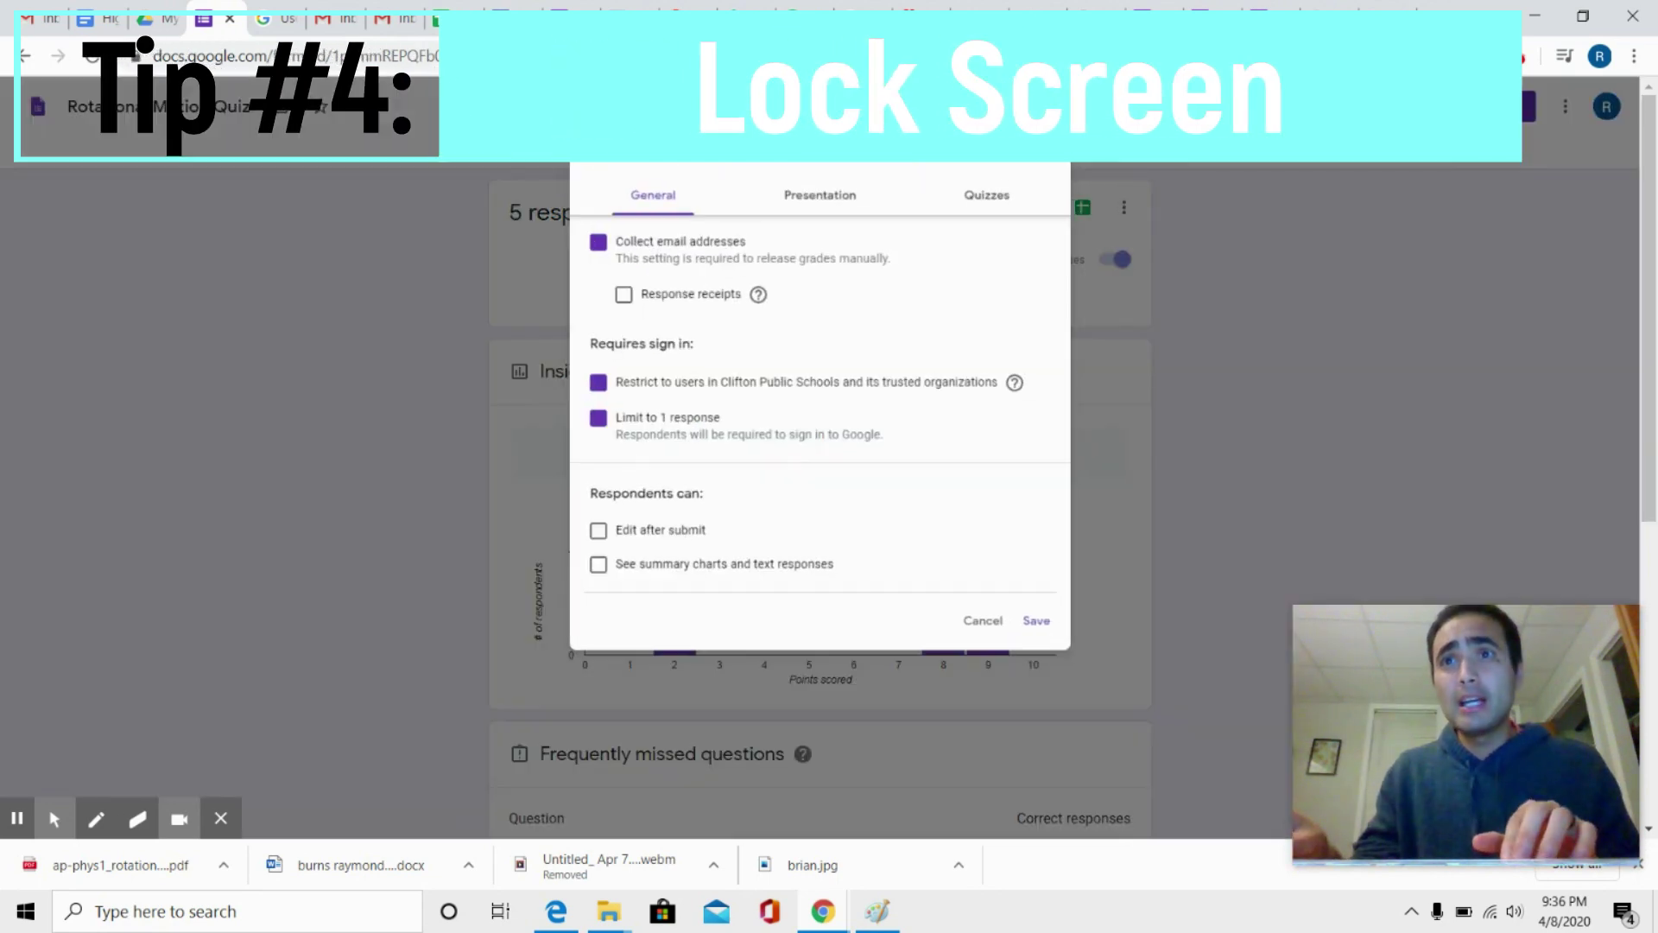
click(821, 207)
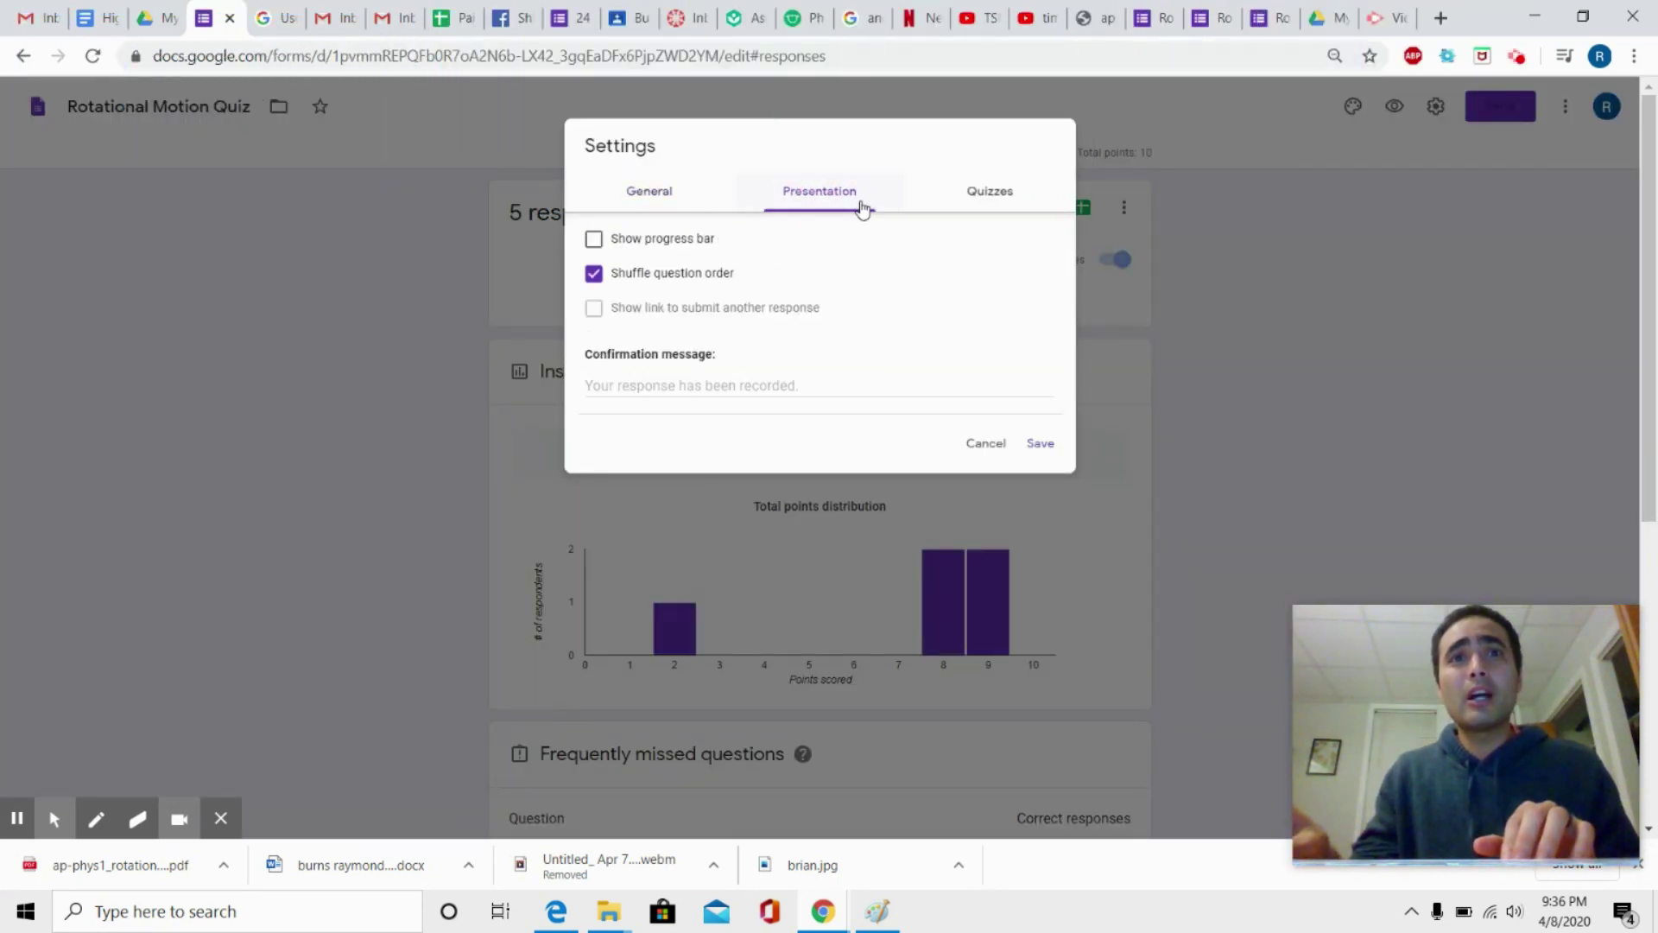
click(997, 191)
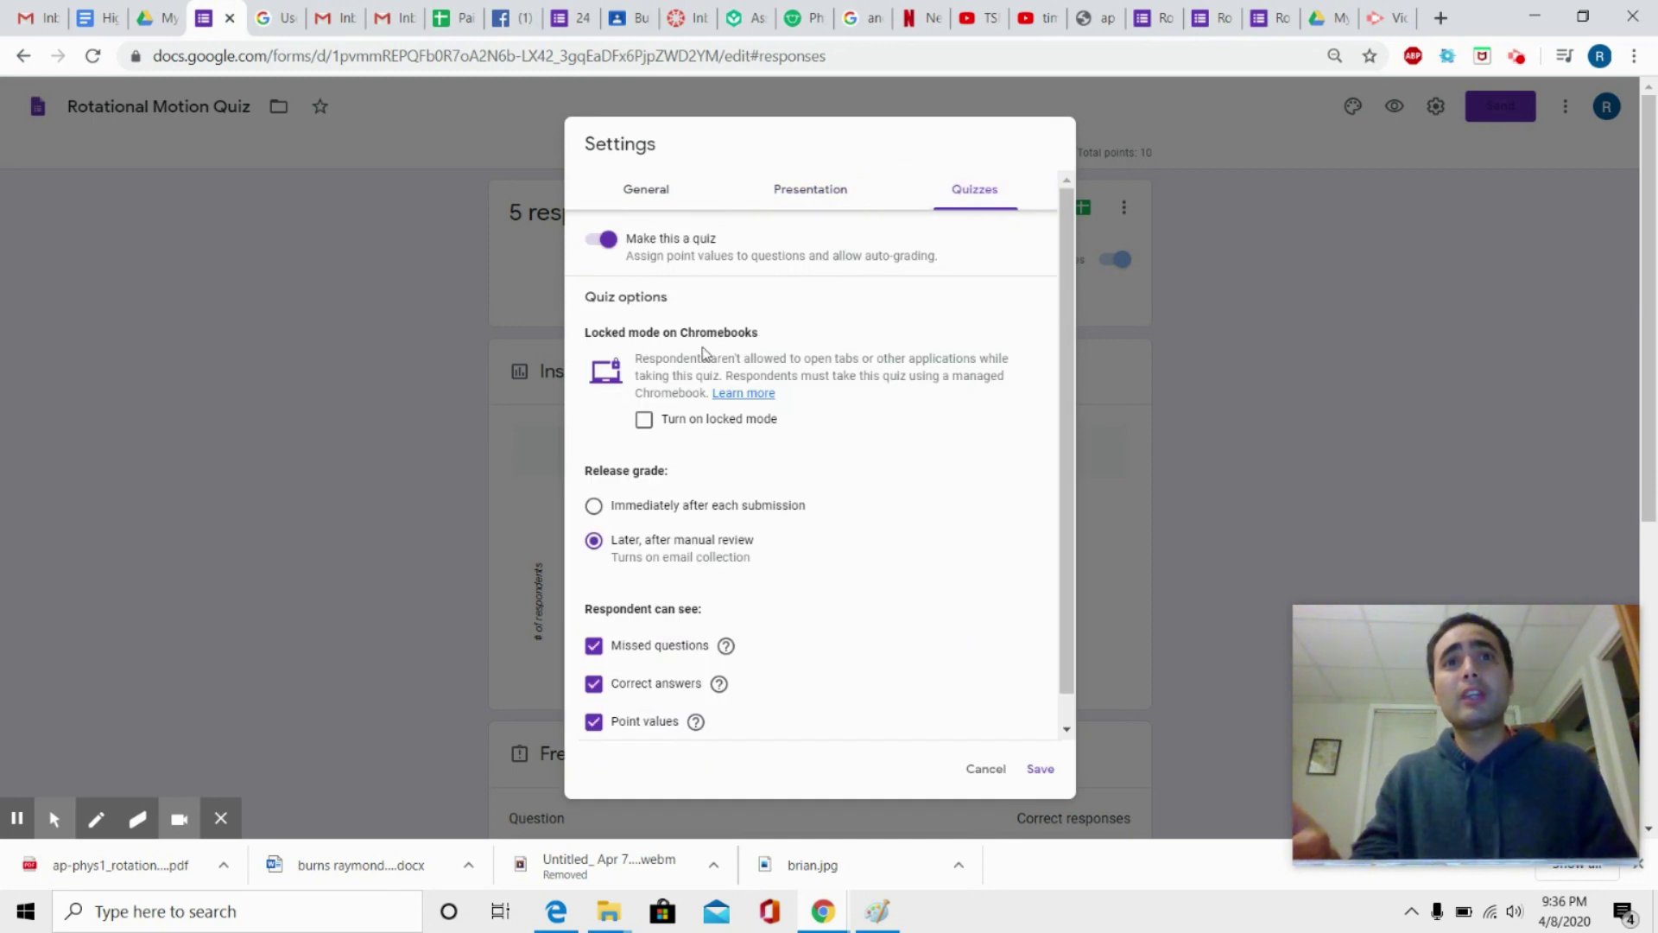
click(646, 421)
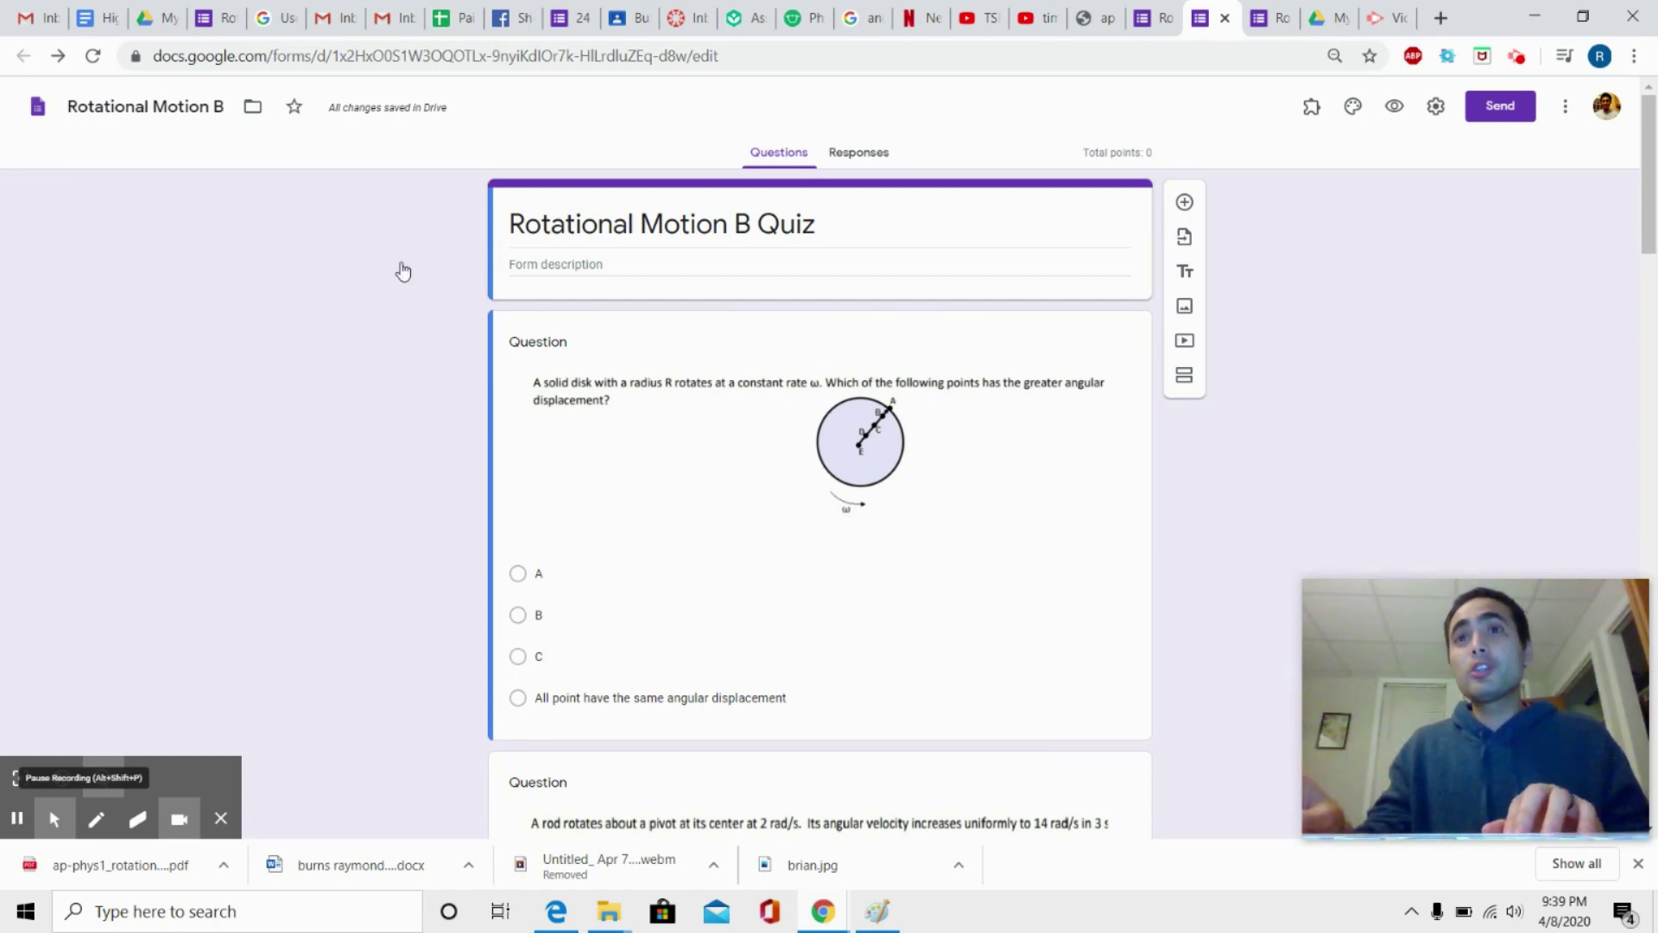
mouse_move(1319, 648)
drag(1449, 717, 261, 652)
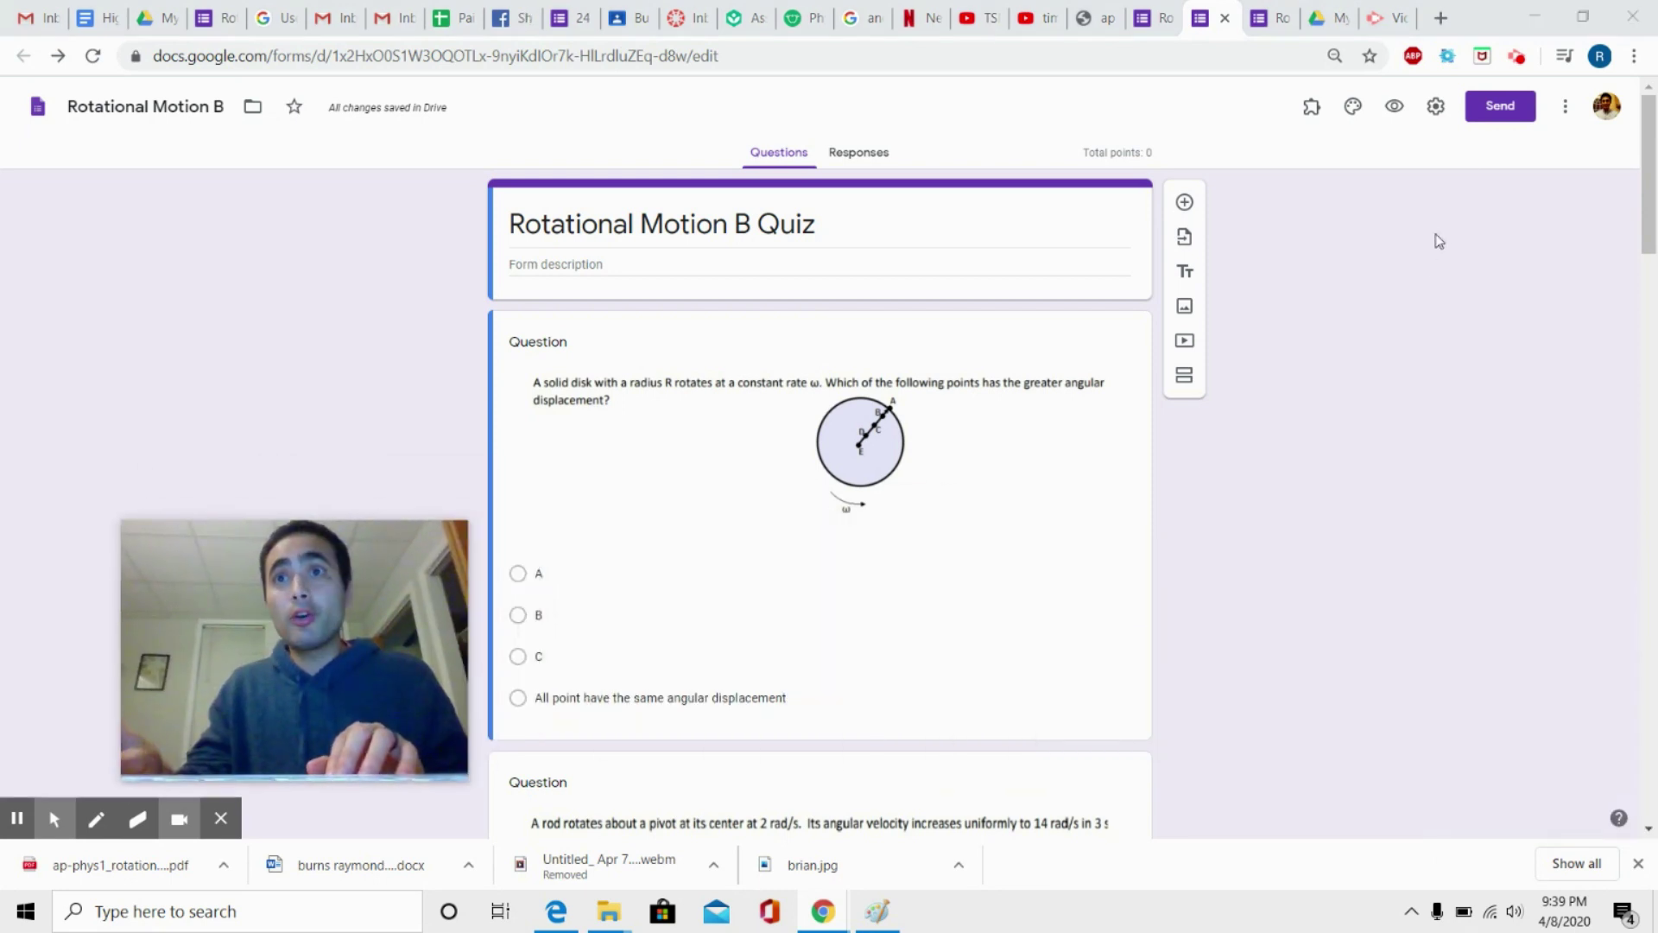
View the add-ons that work with Forms in the G Suite Marketplace, including formLimiter, and close the marketplace
click(1566, 107)
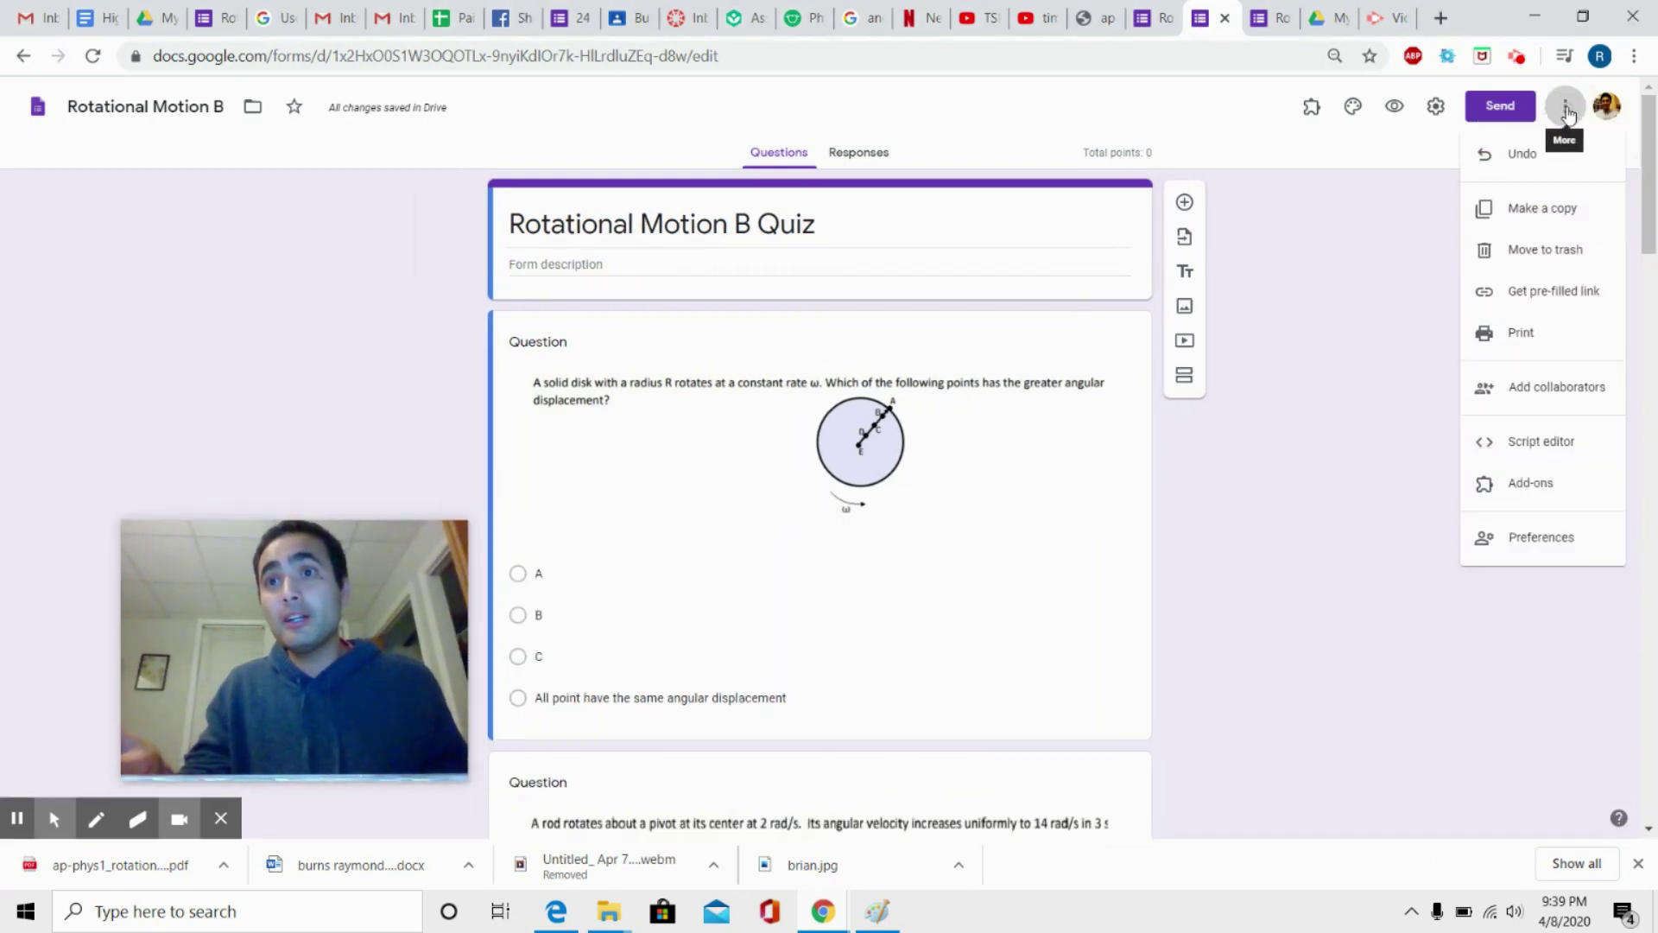
click(1557, 484)
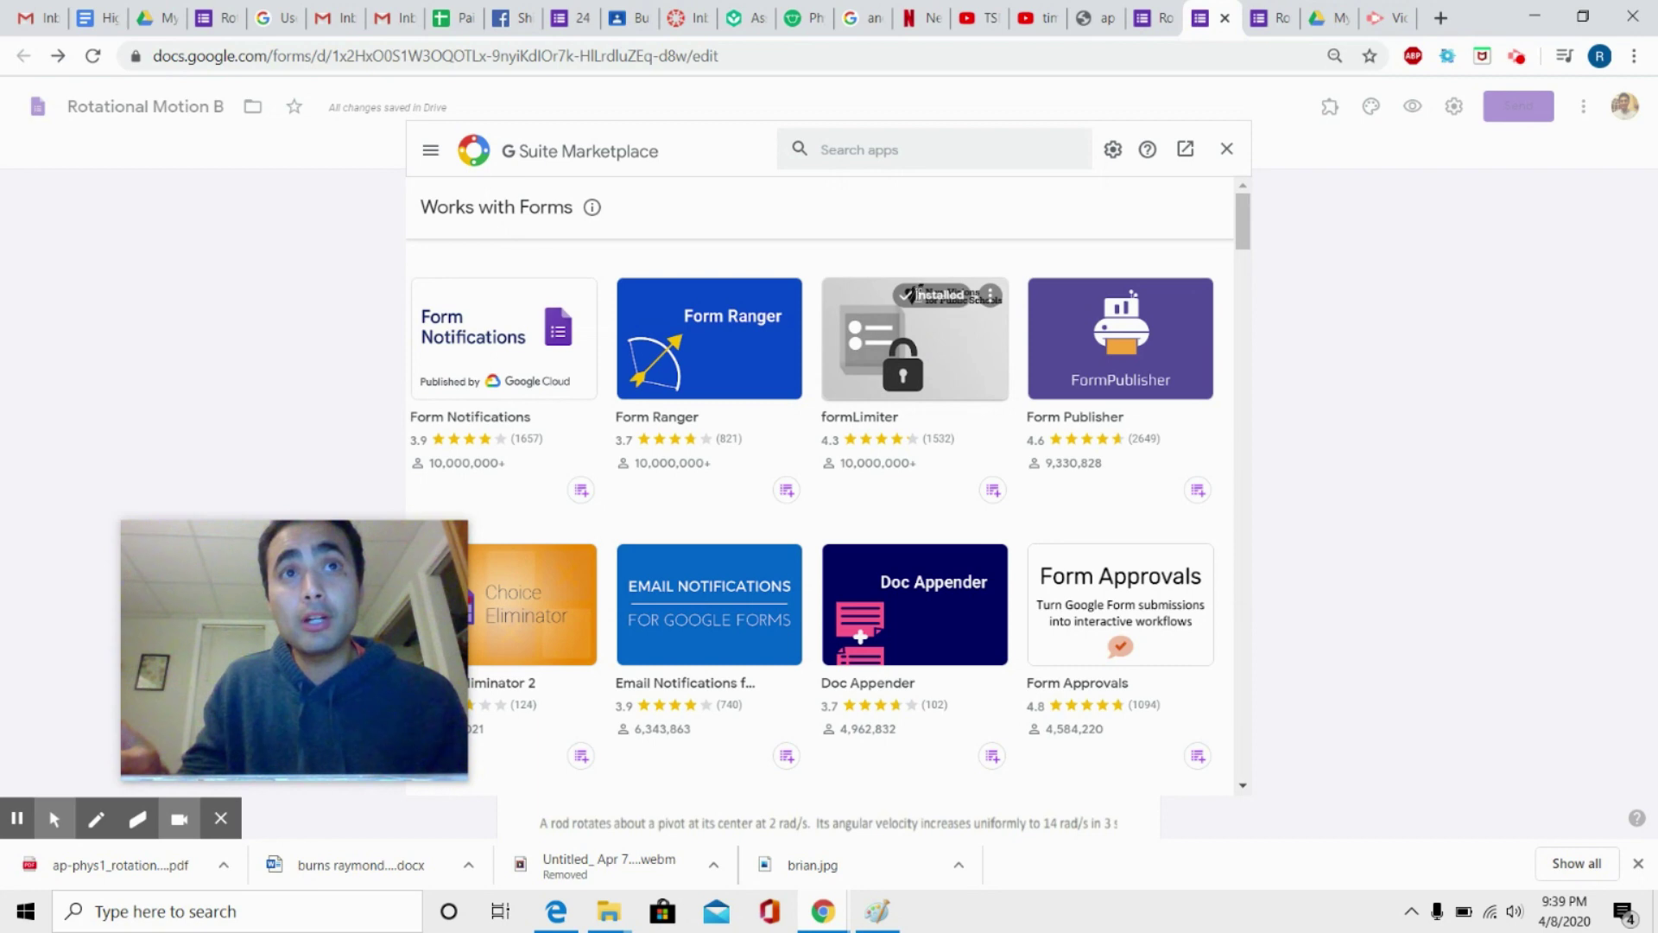
click(1227, 149)
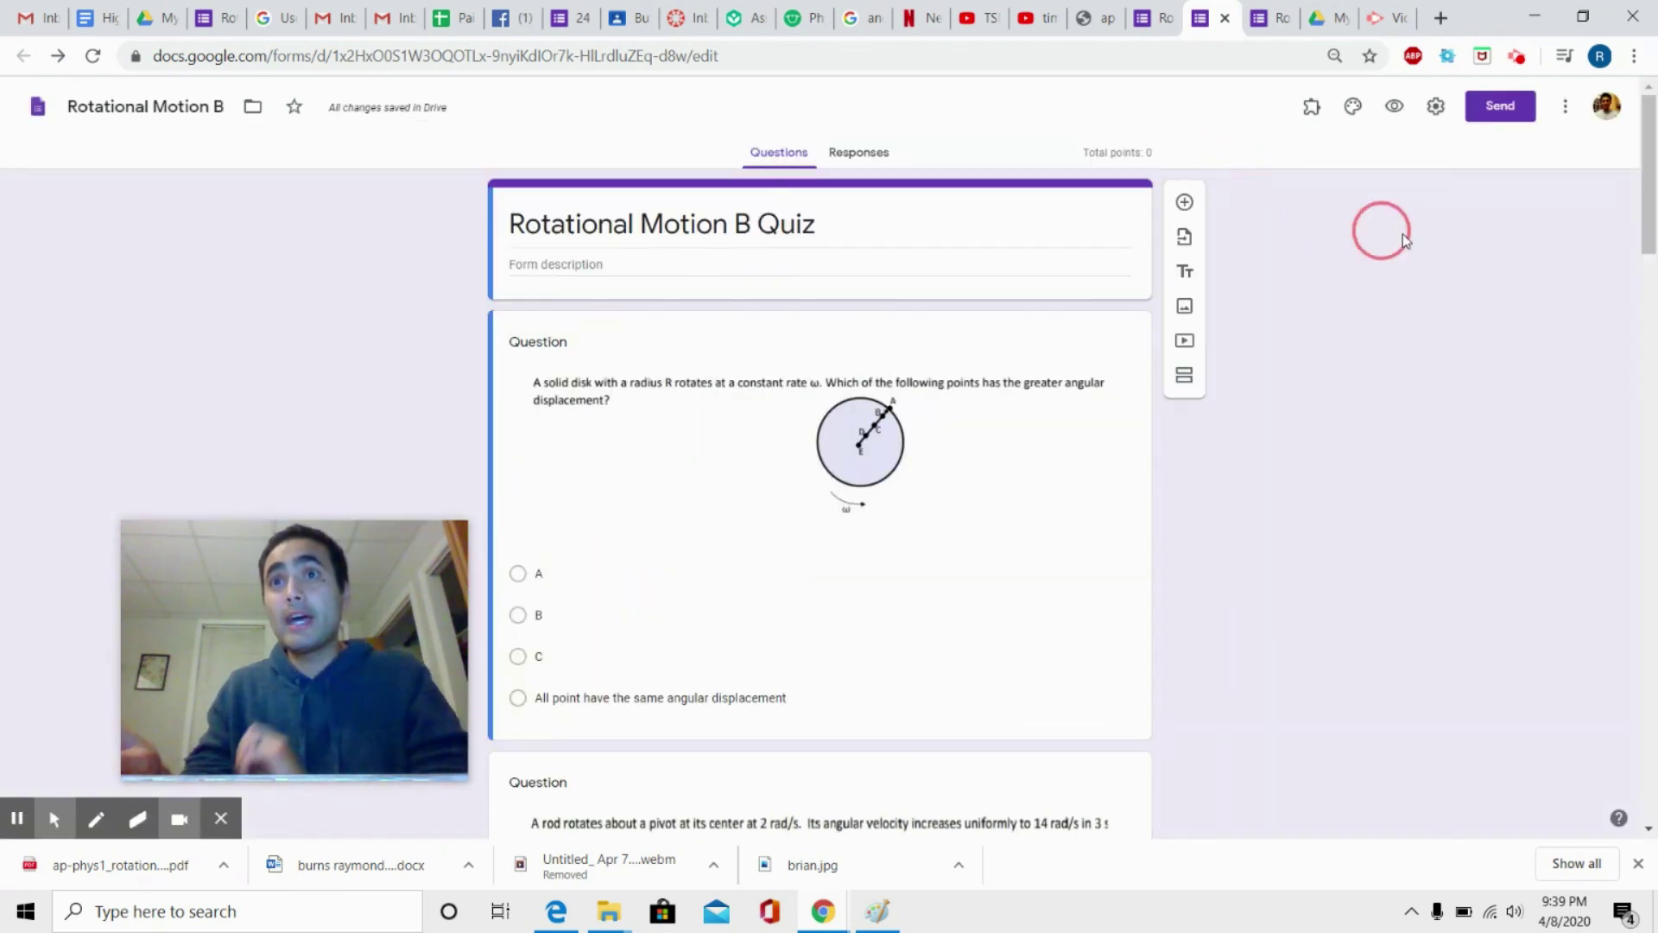
click(1312, 123)
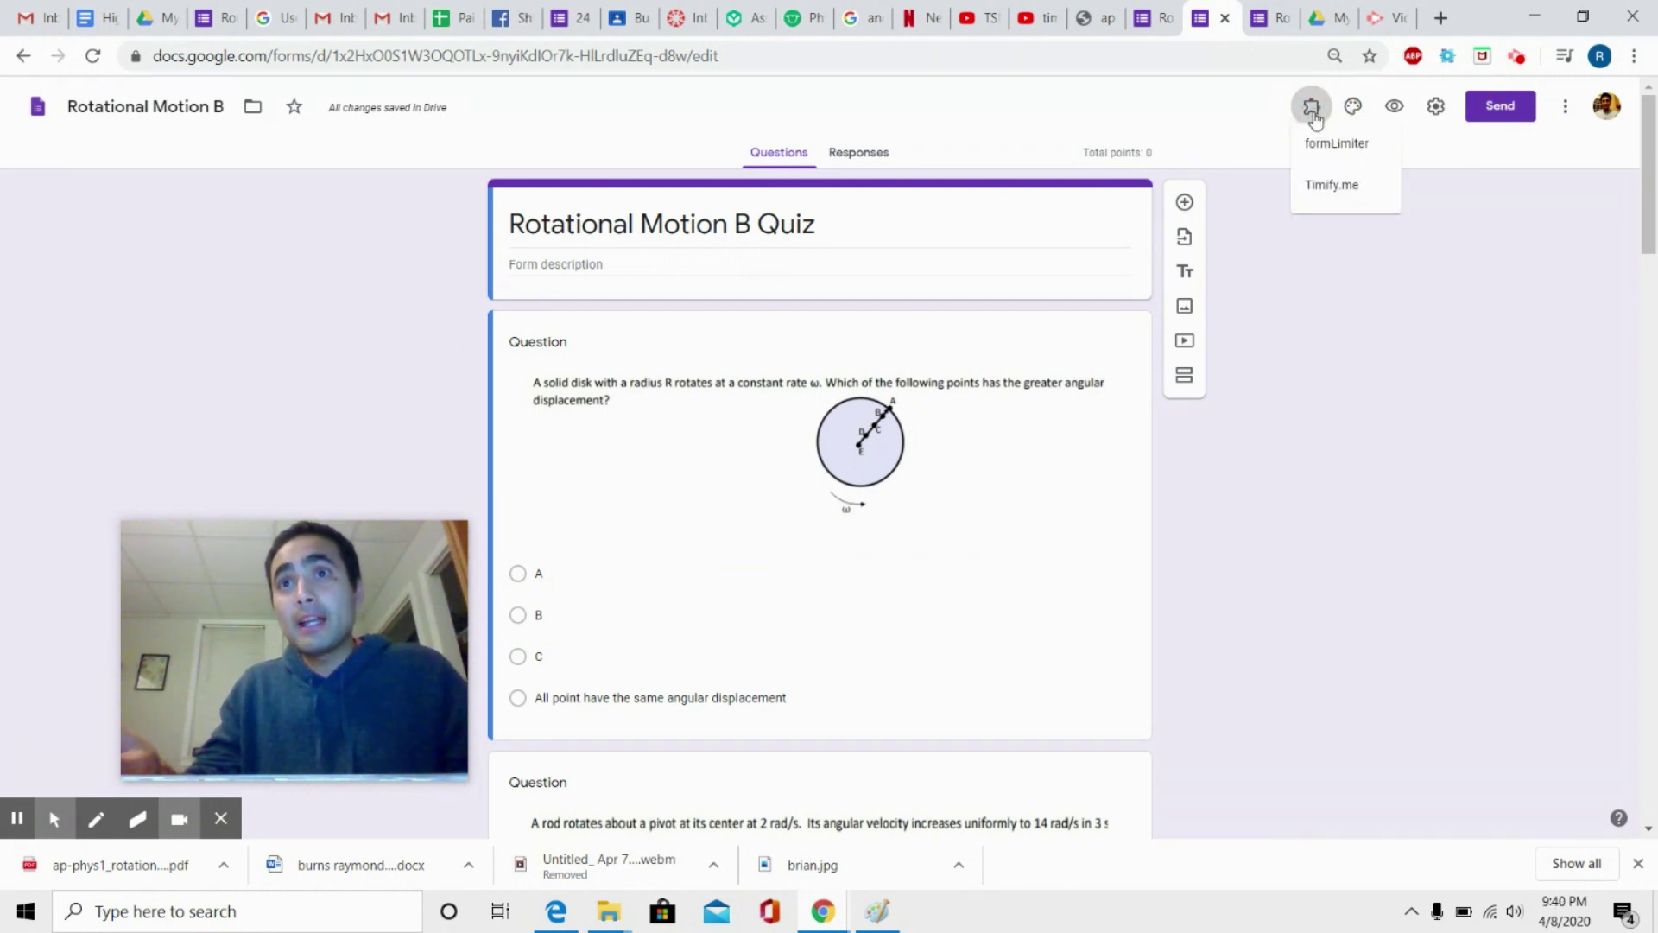
click(1328, 162)
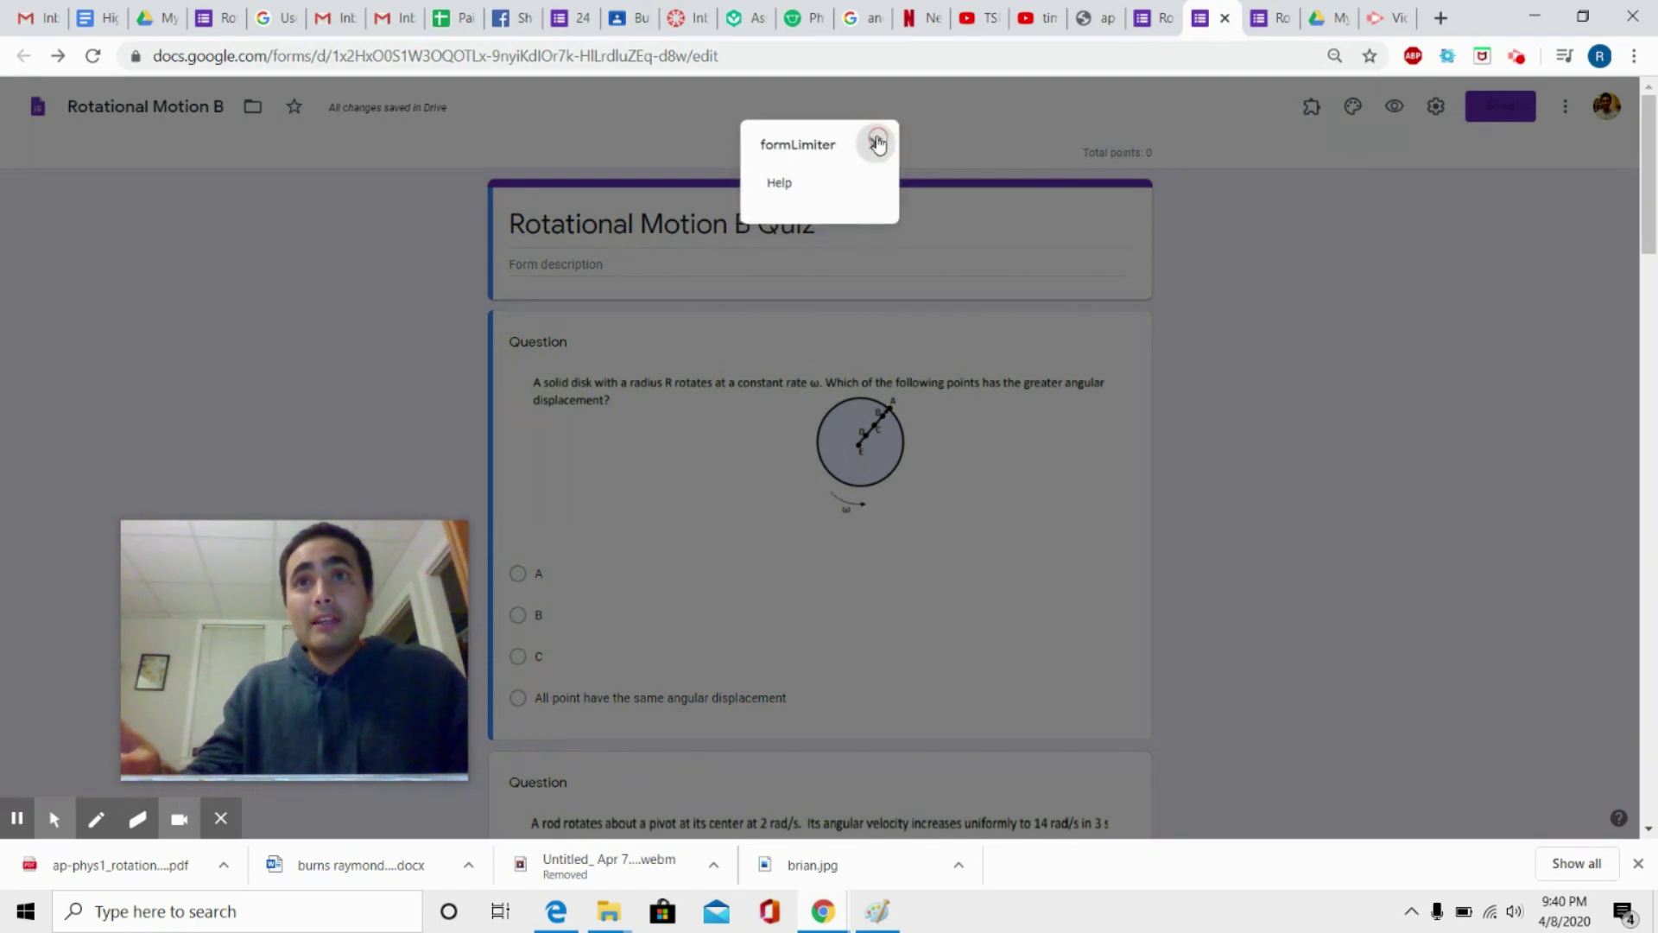
click(877, 142)
Switch to the Rotational Motion C form and open the formLimiter add-on's limit settings
key(ctrl+Tab)
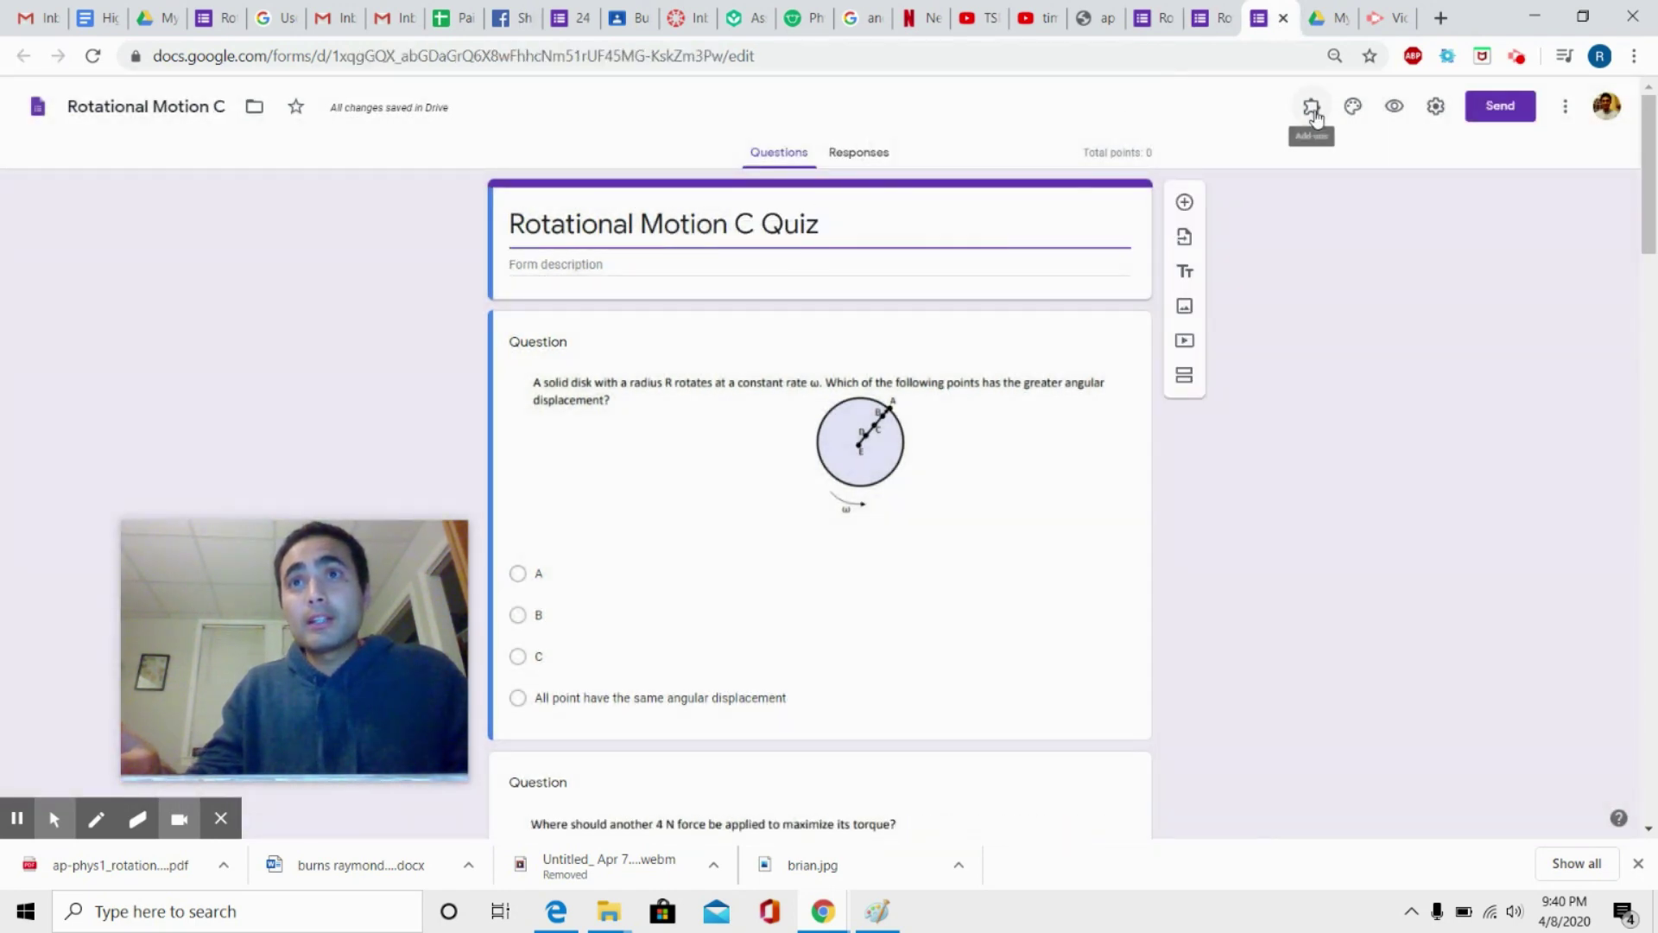
click(1311, 109)
click(1326, 158)
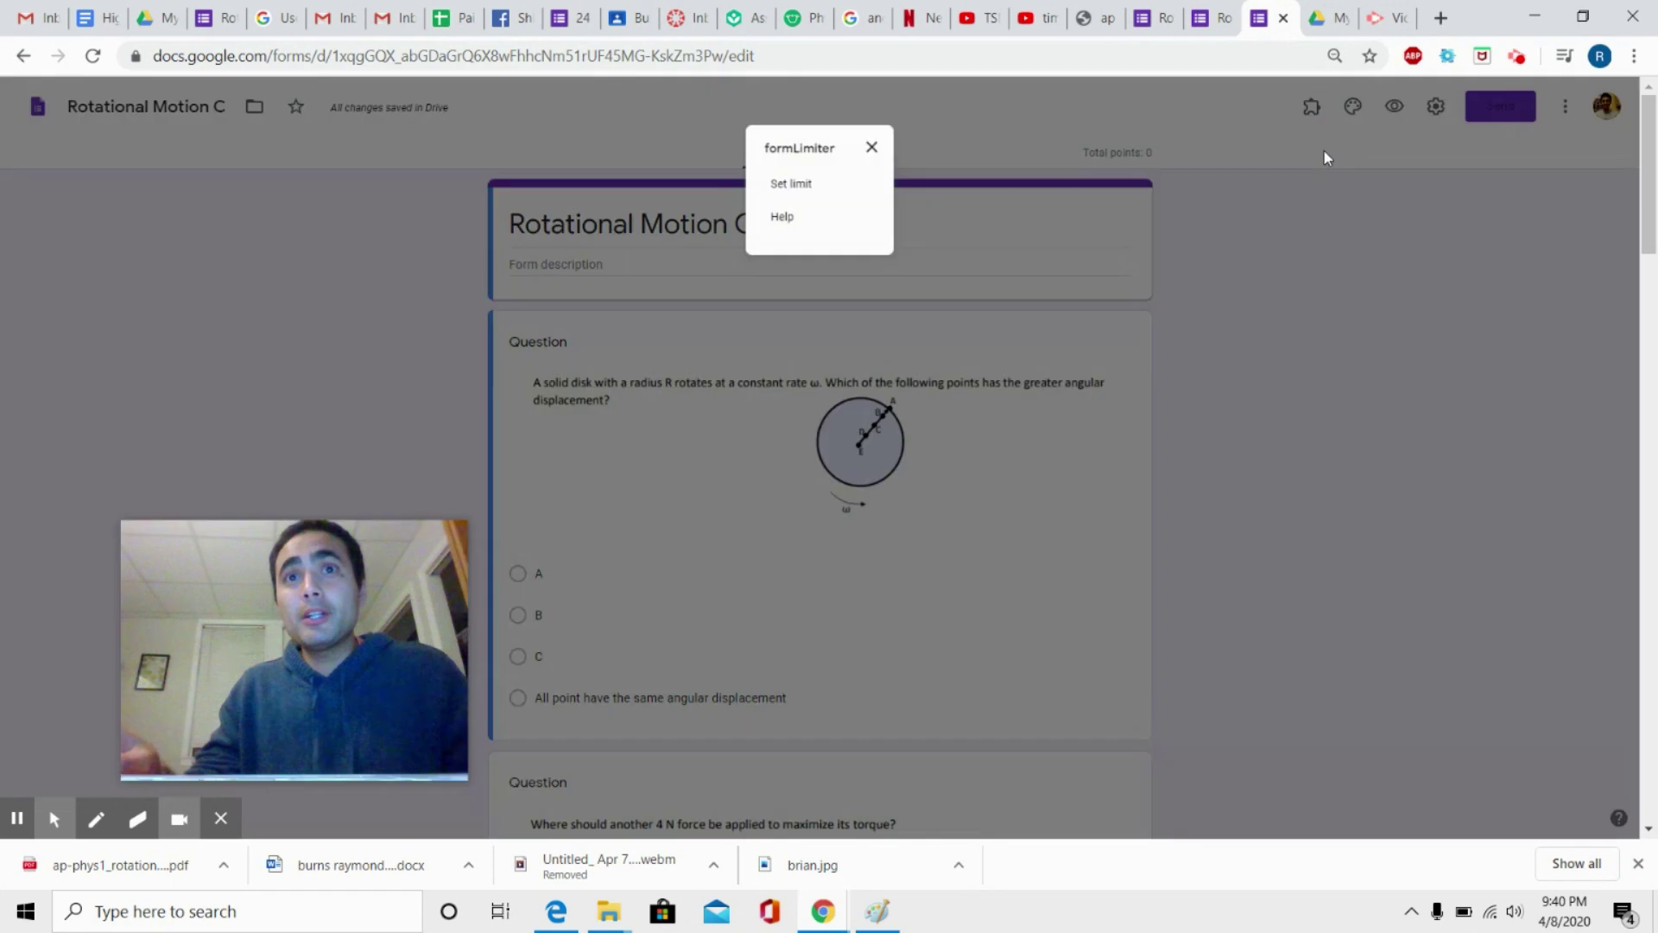
click(806, 188)
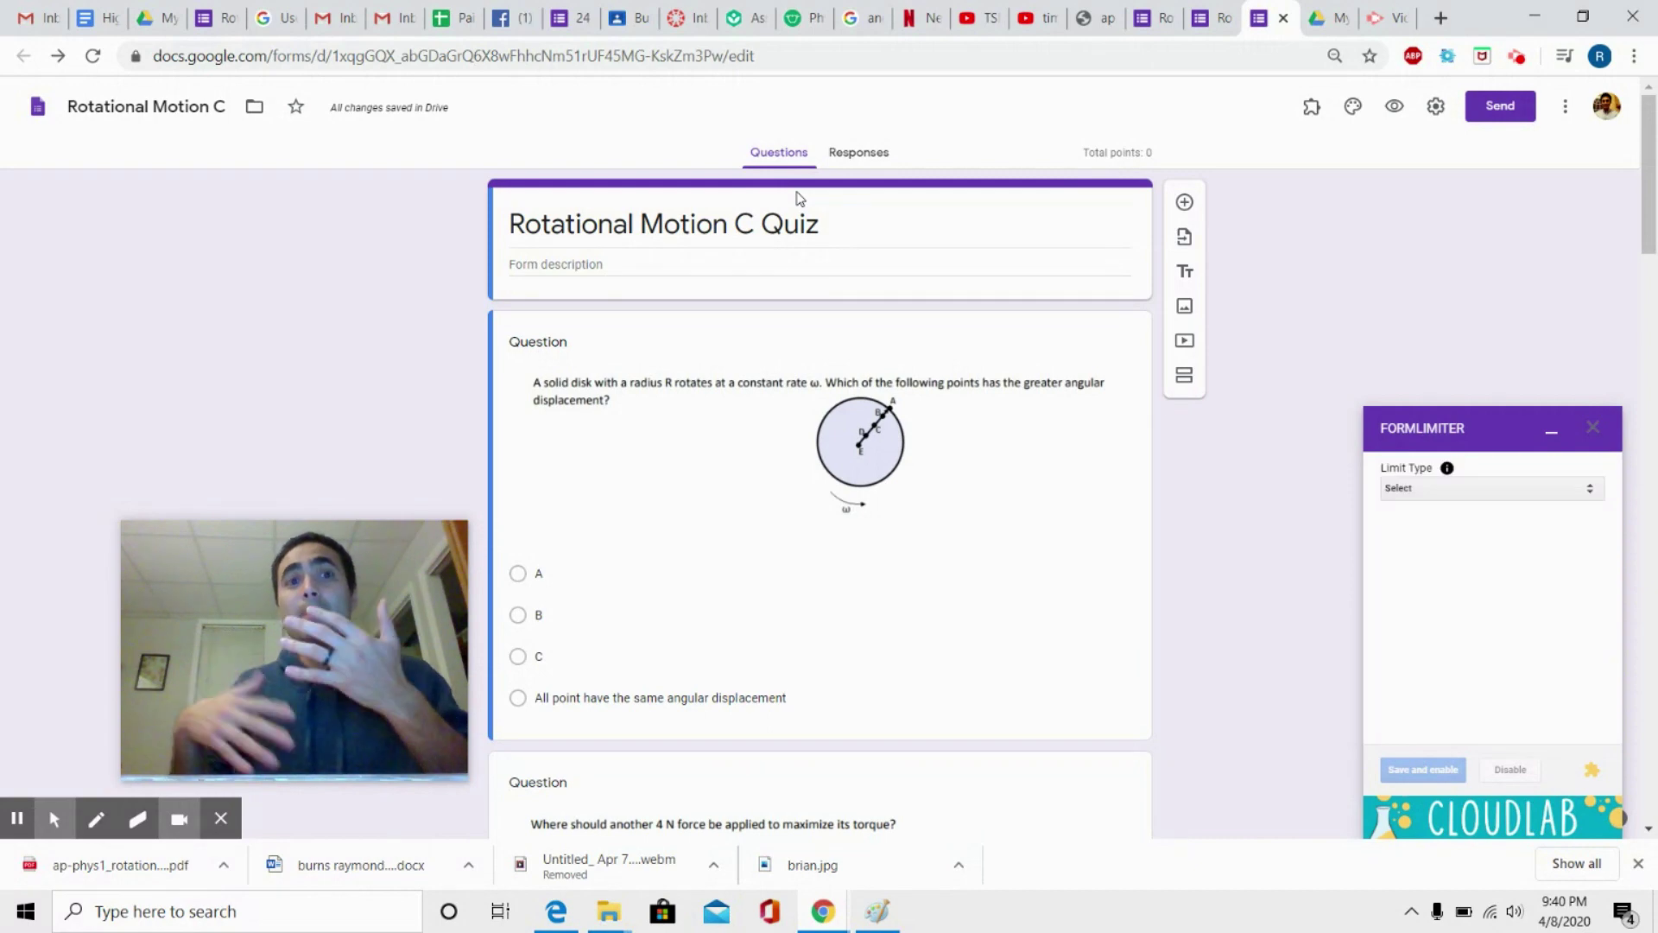
Limit the form by number of form responses, stopping when responses are greater than 1, and save and enable the limit
click(1544, 490)
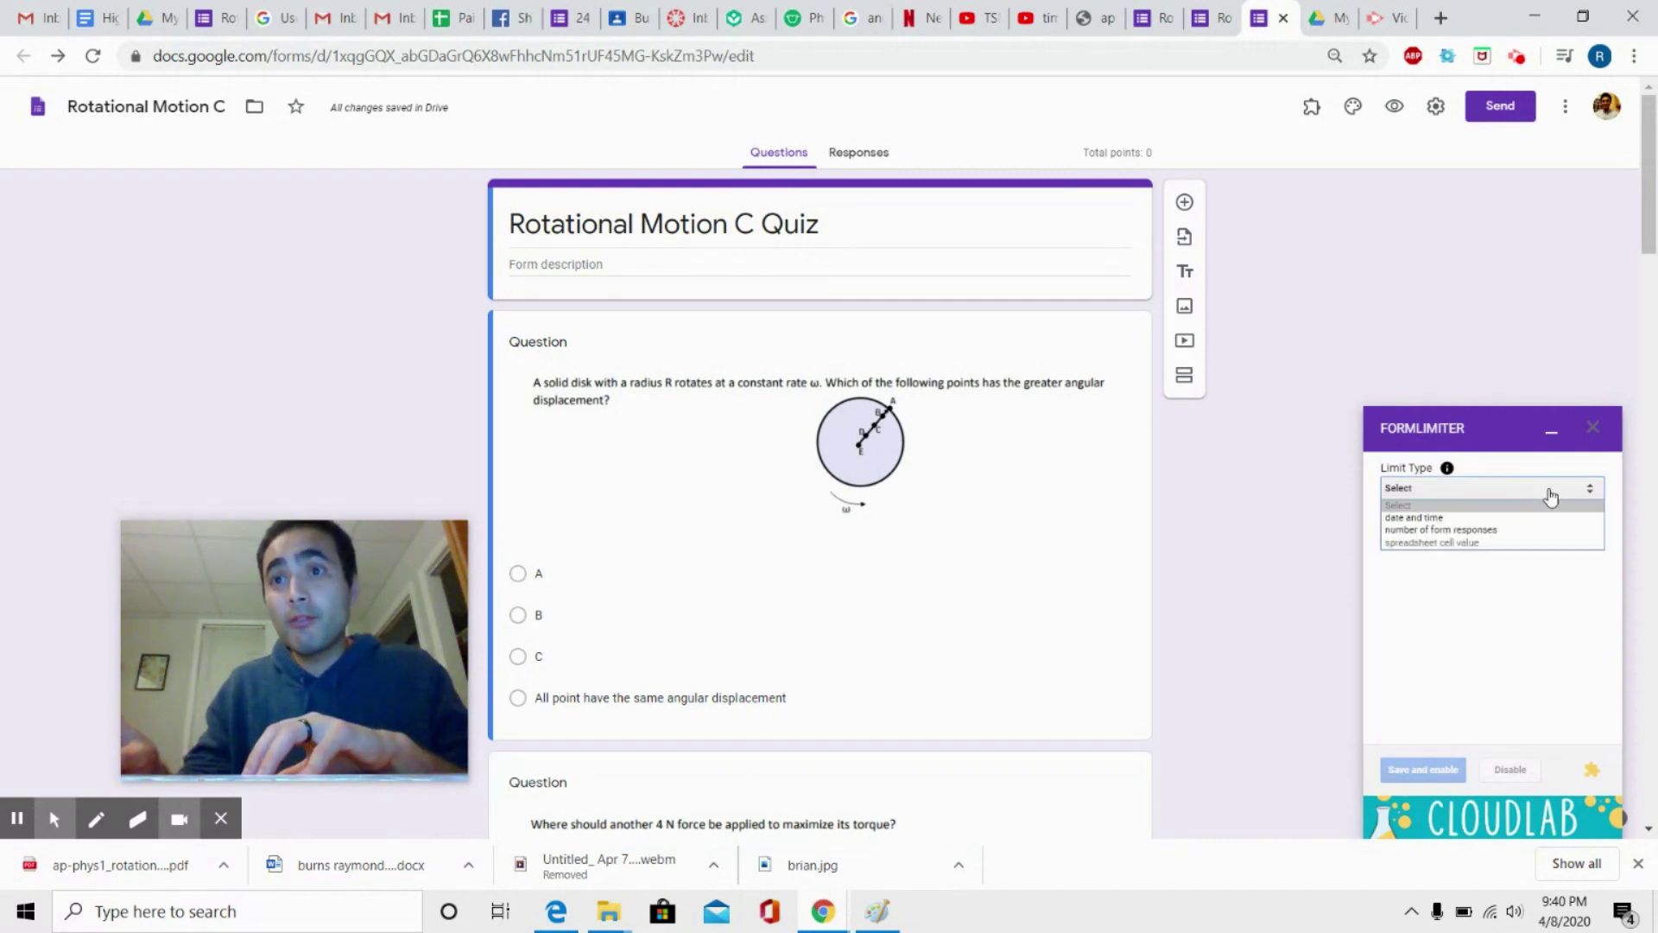
click(1441, 532)
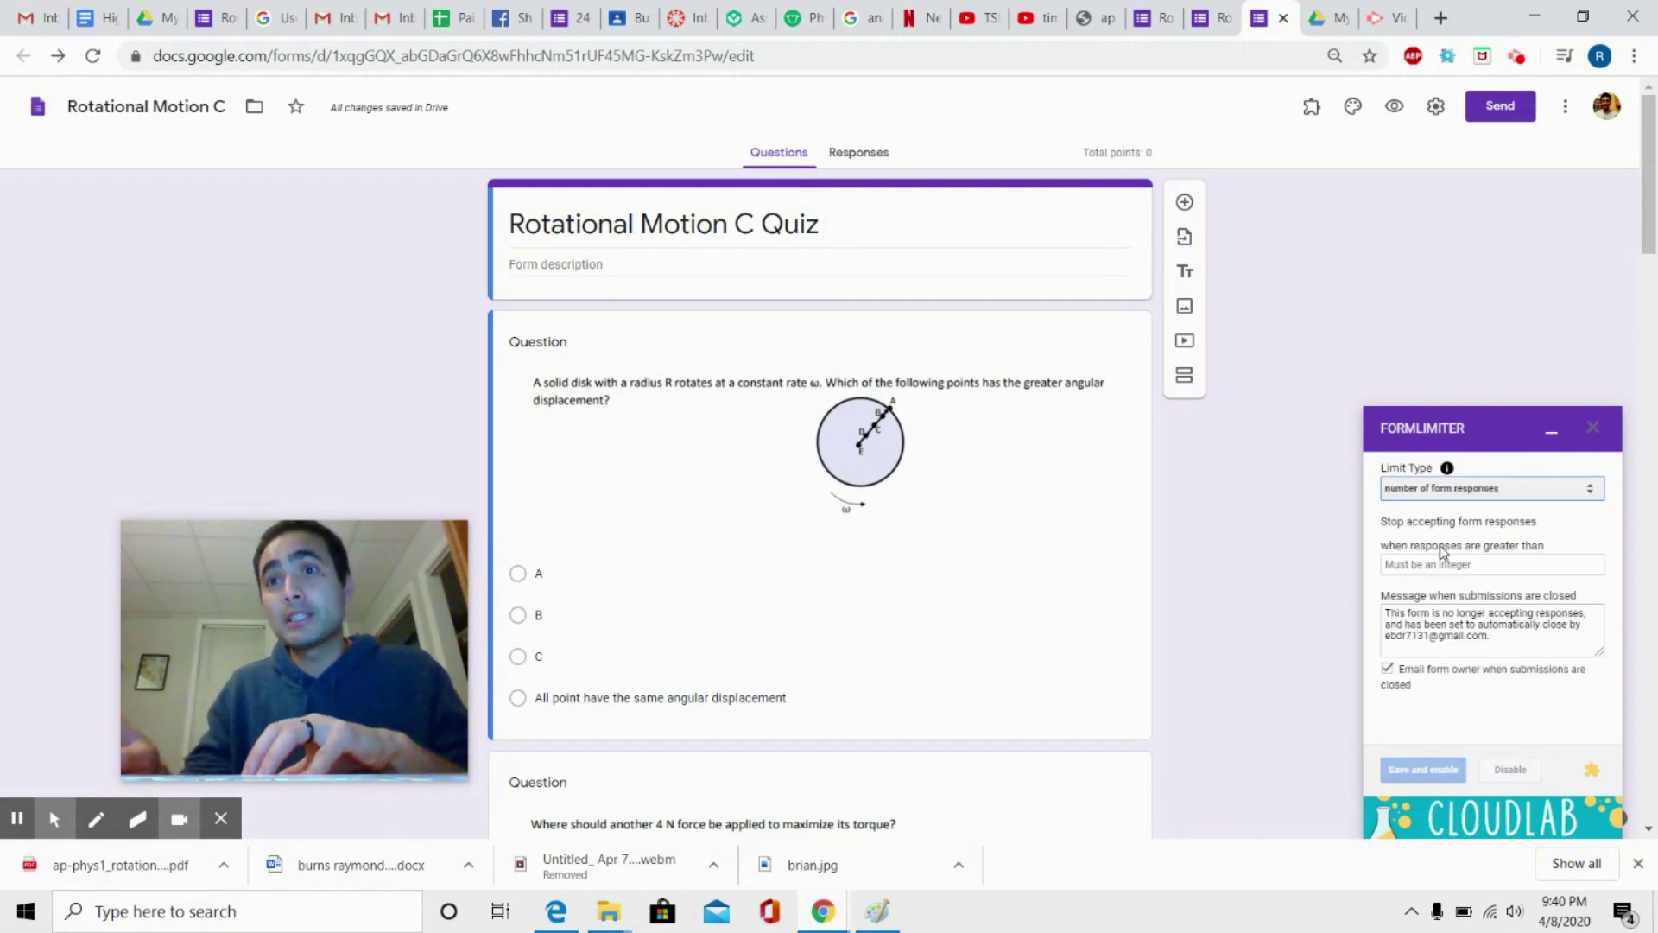
click(1440, 563)
text(1)
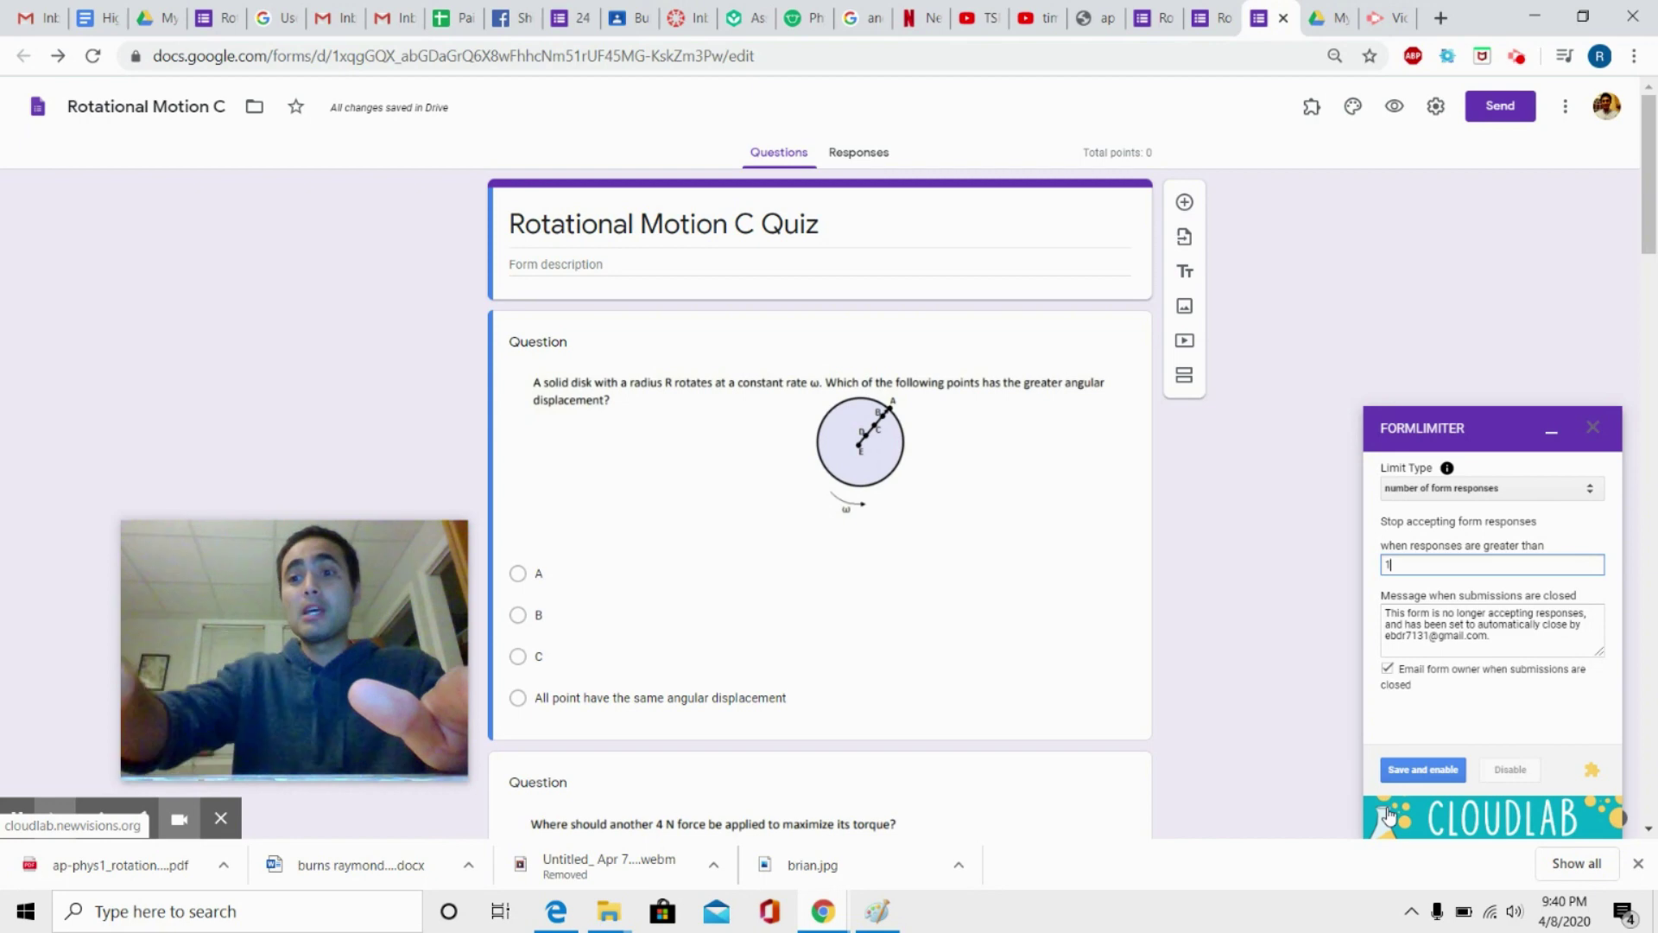
key(BackSpace)
text(1)
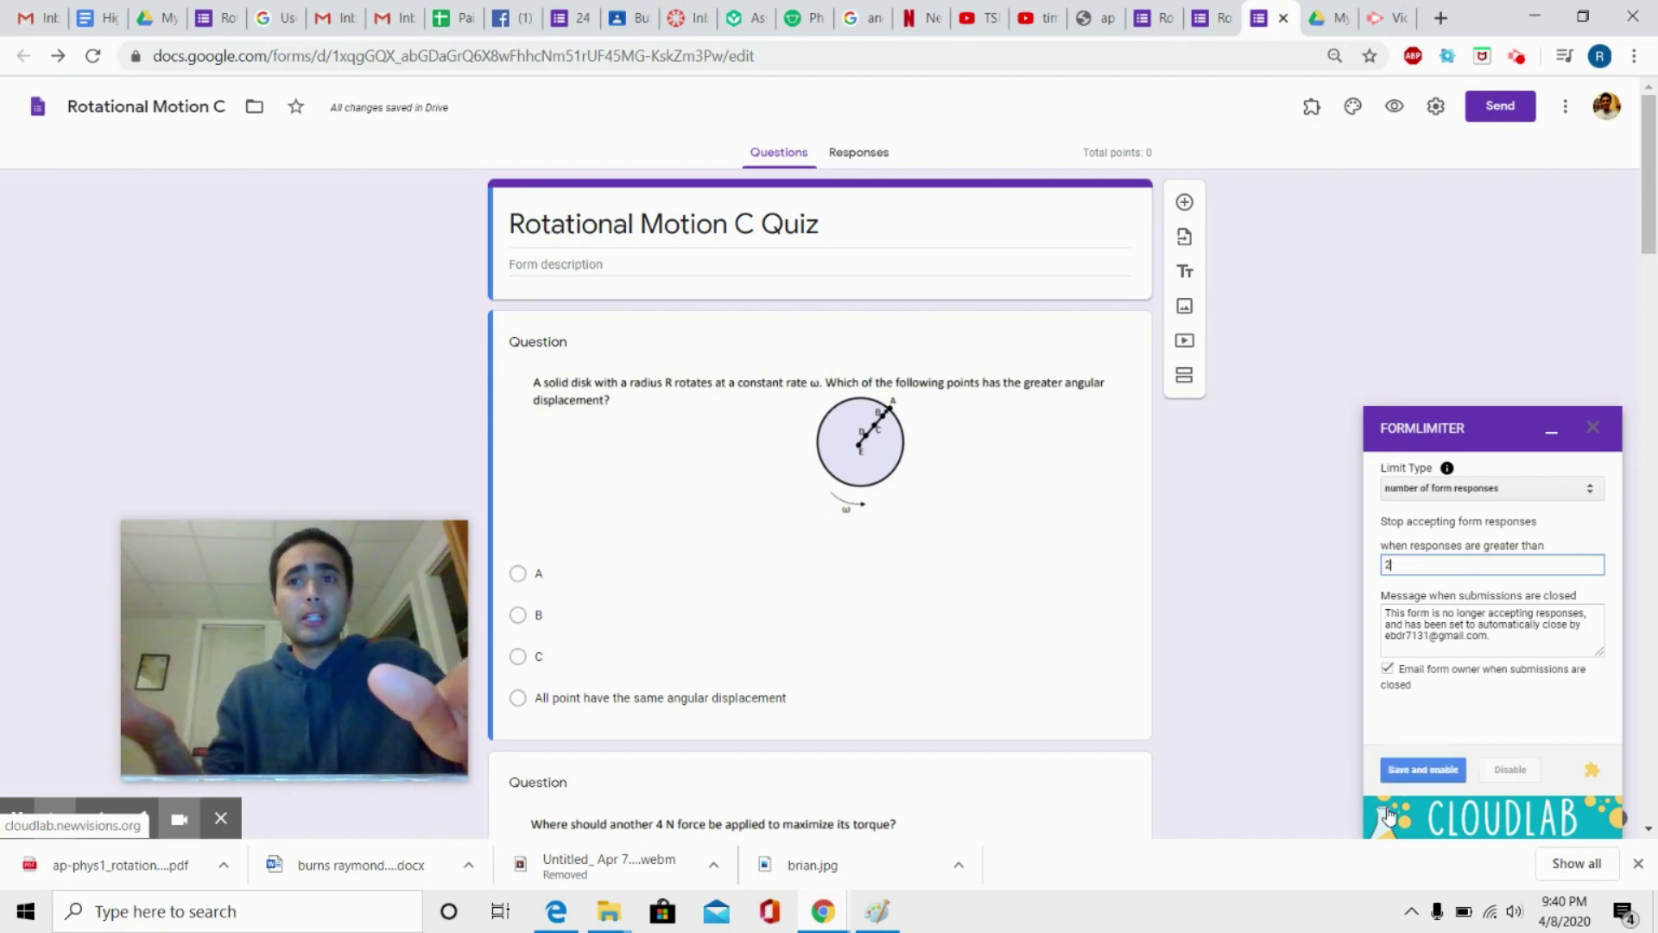
key(BackSpace)
text(1)
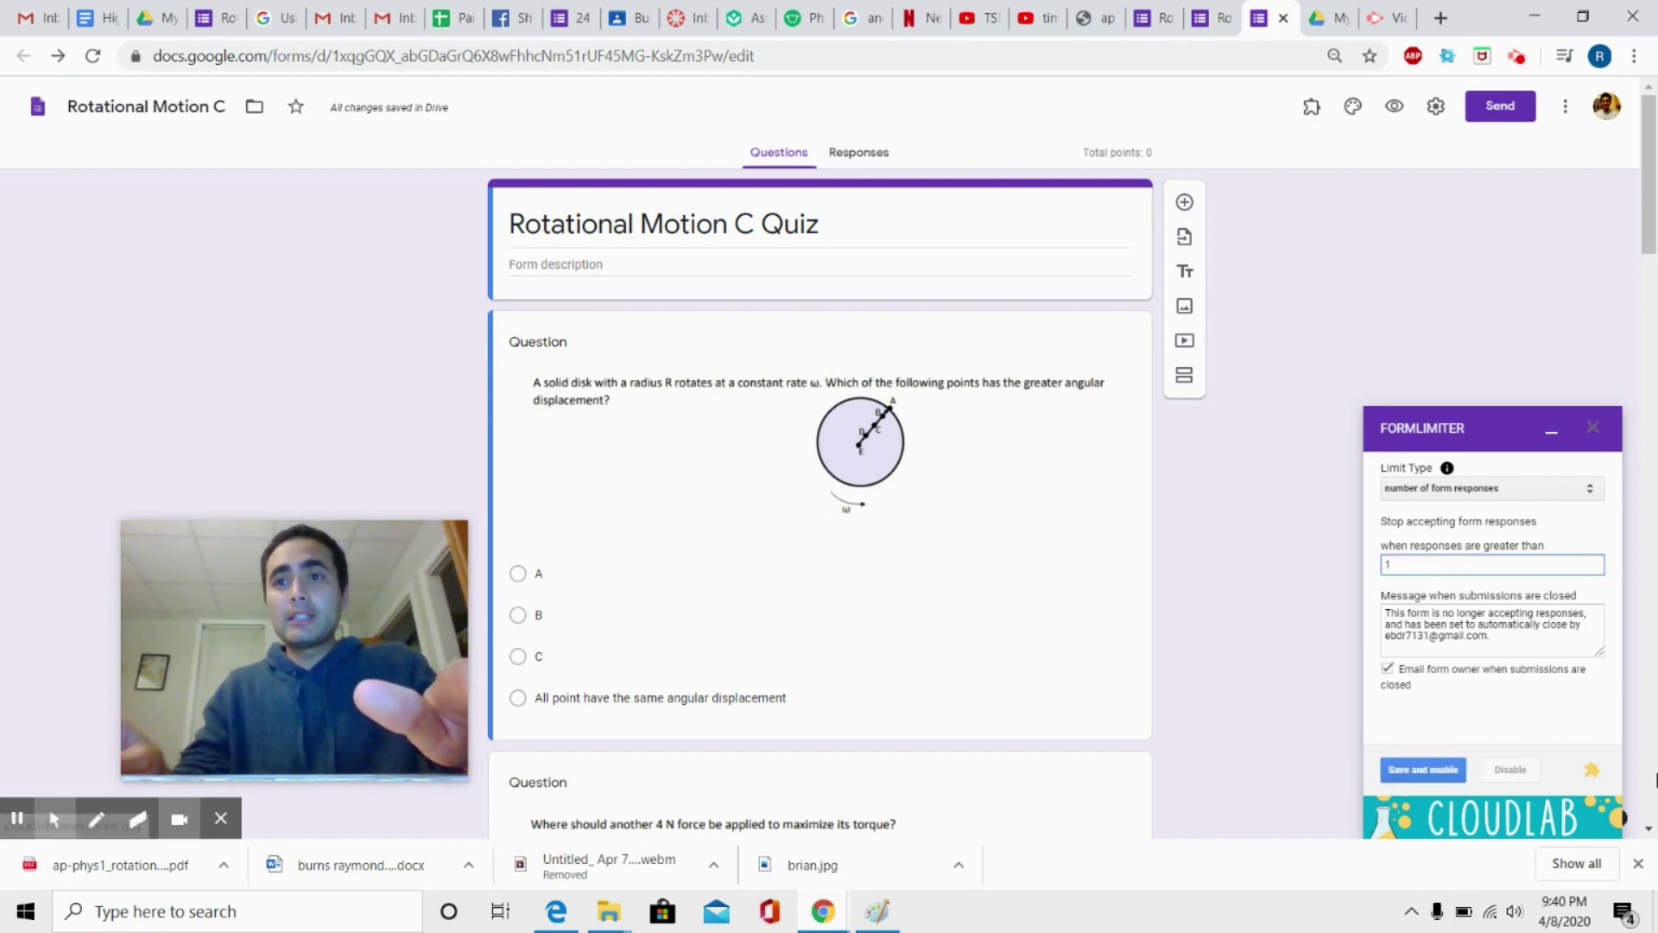
click(1417, 771)
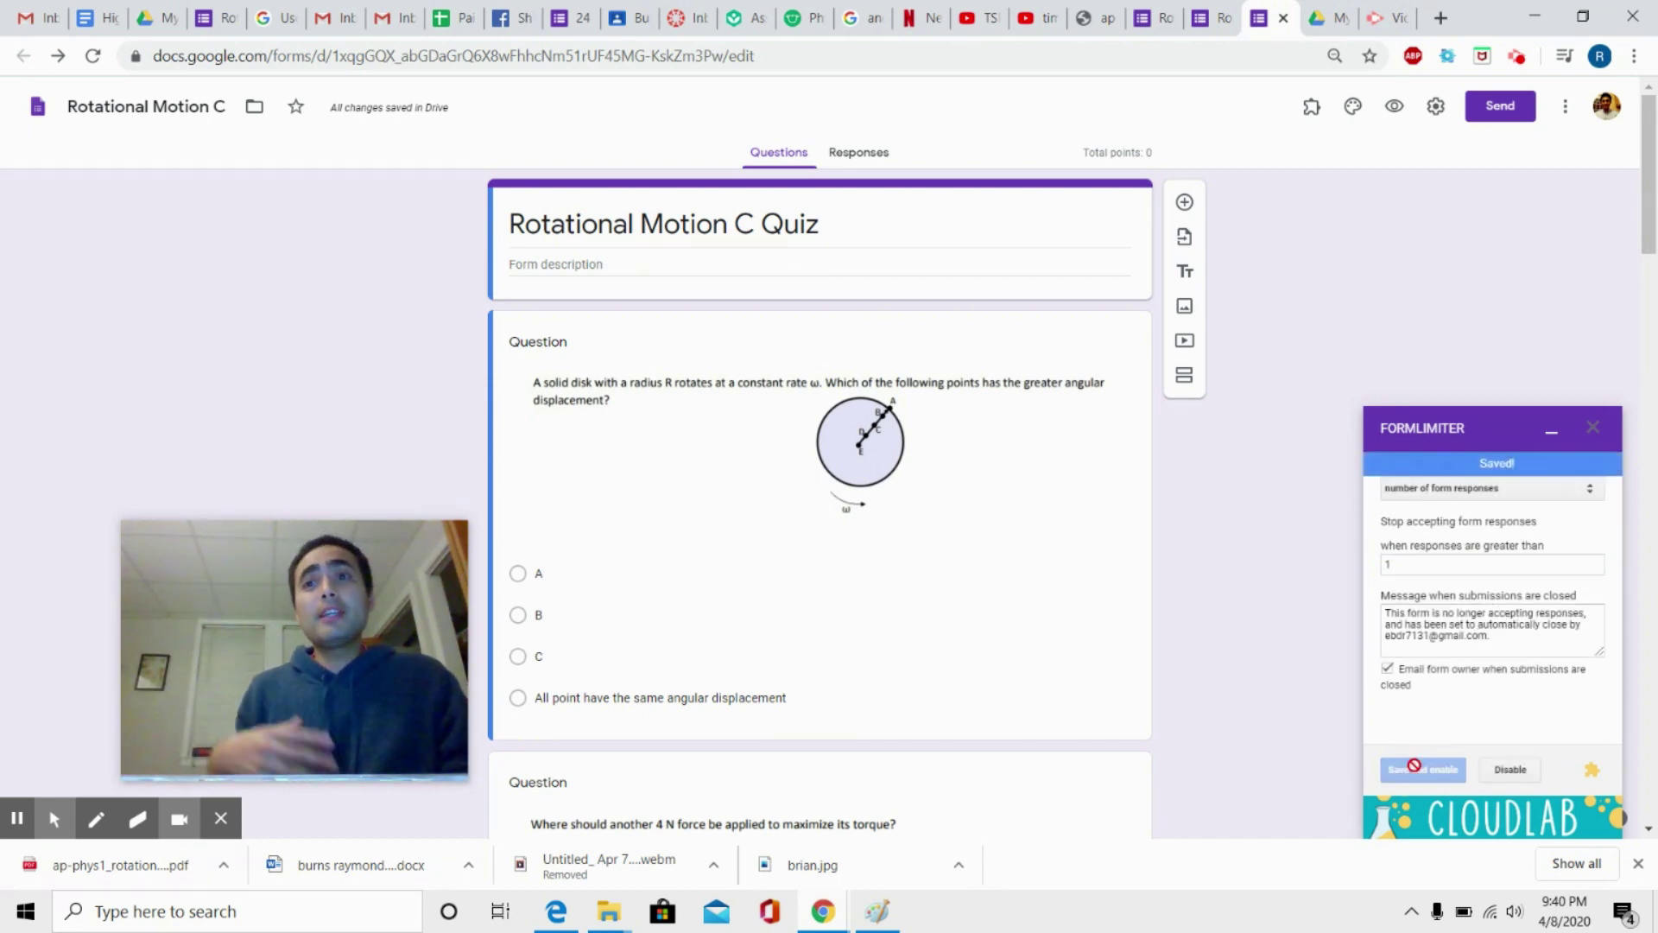
Change the formLimiter limit type to date and time and set the due date to 04/09/2020
click(1522, 490)
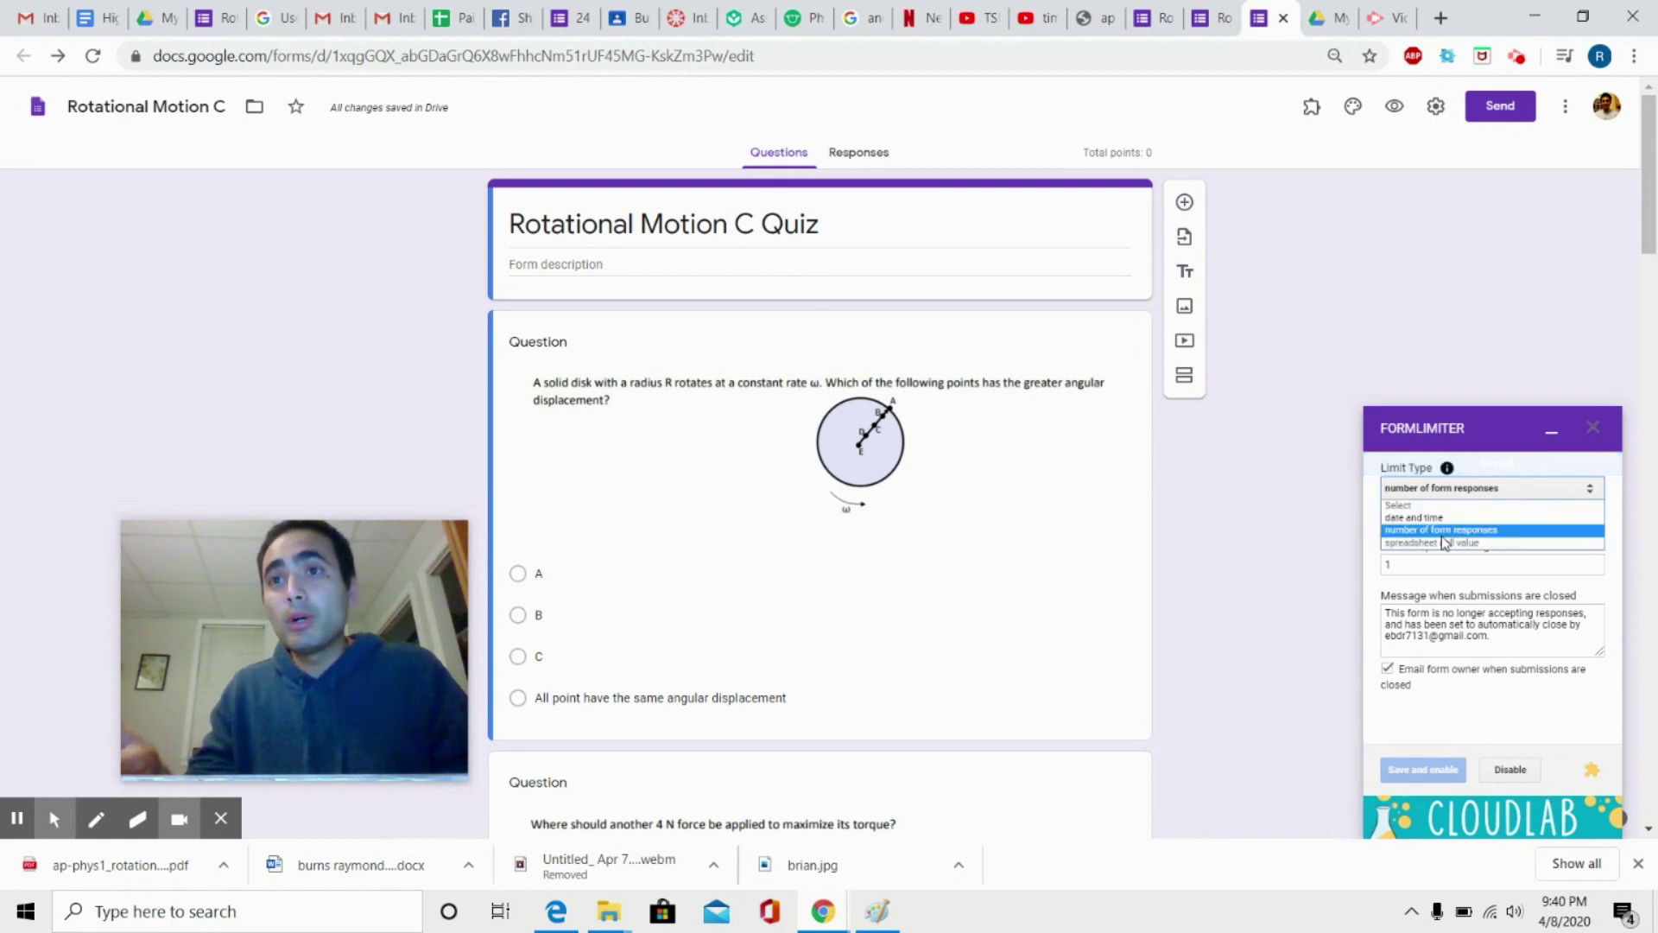
click(1440, 519)
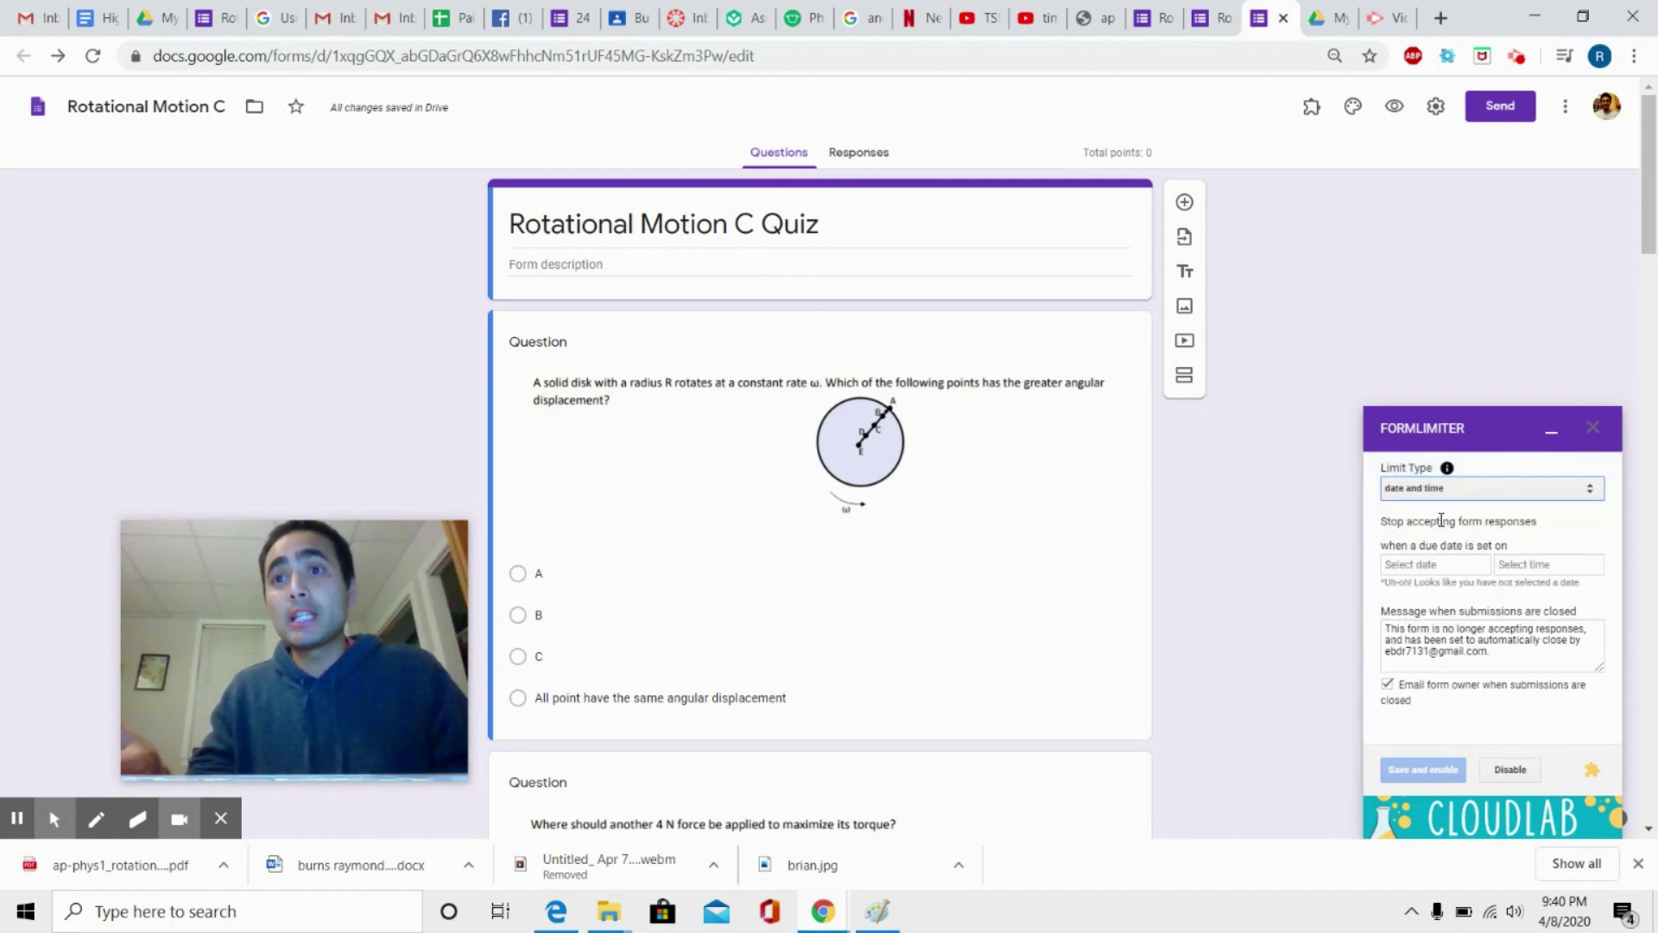
click(1410, 574)
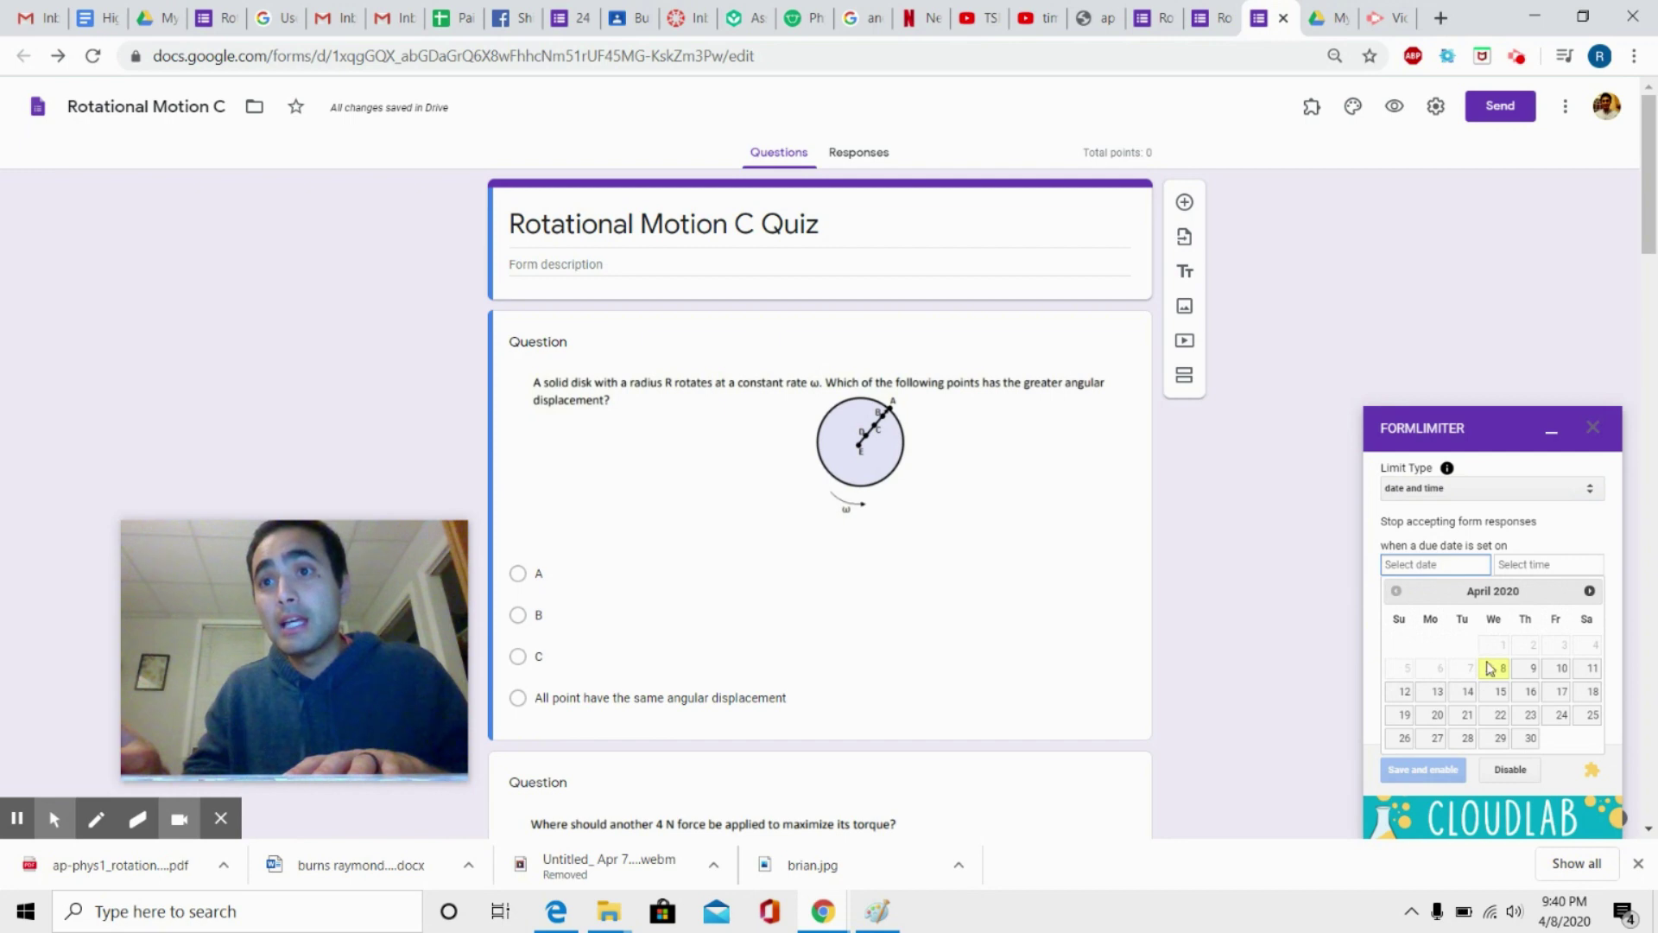
click(1532, 672)
Set the form's closing time to 1:40 PM and save and enable the limit
click(1531, 565)
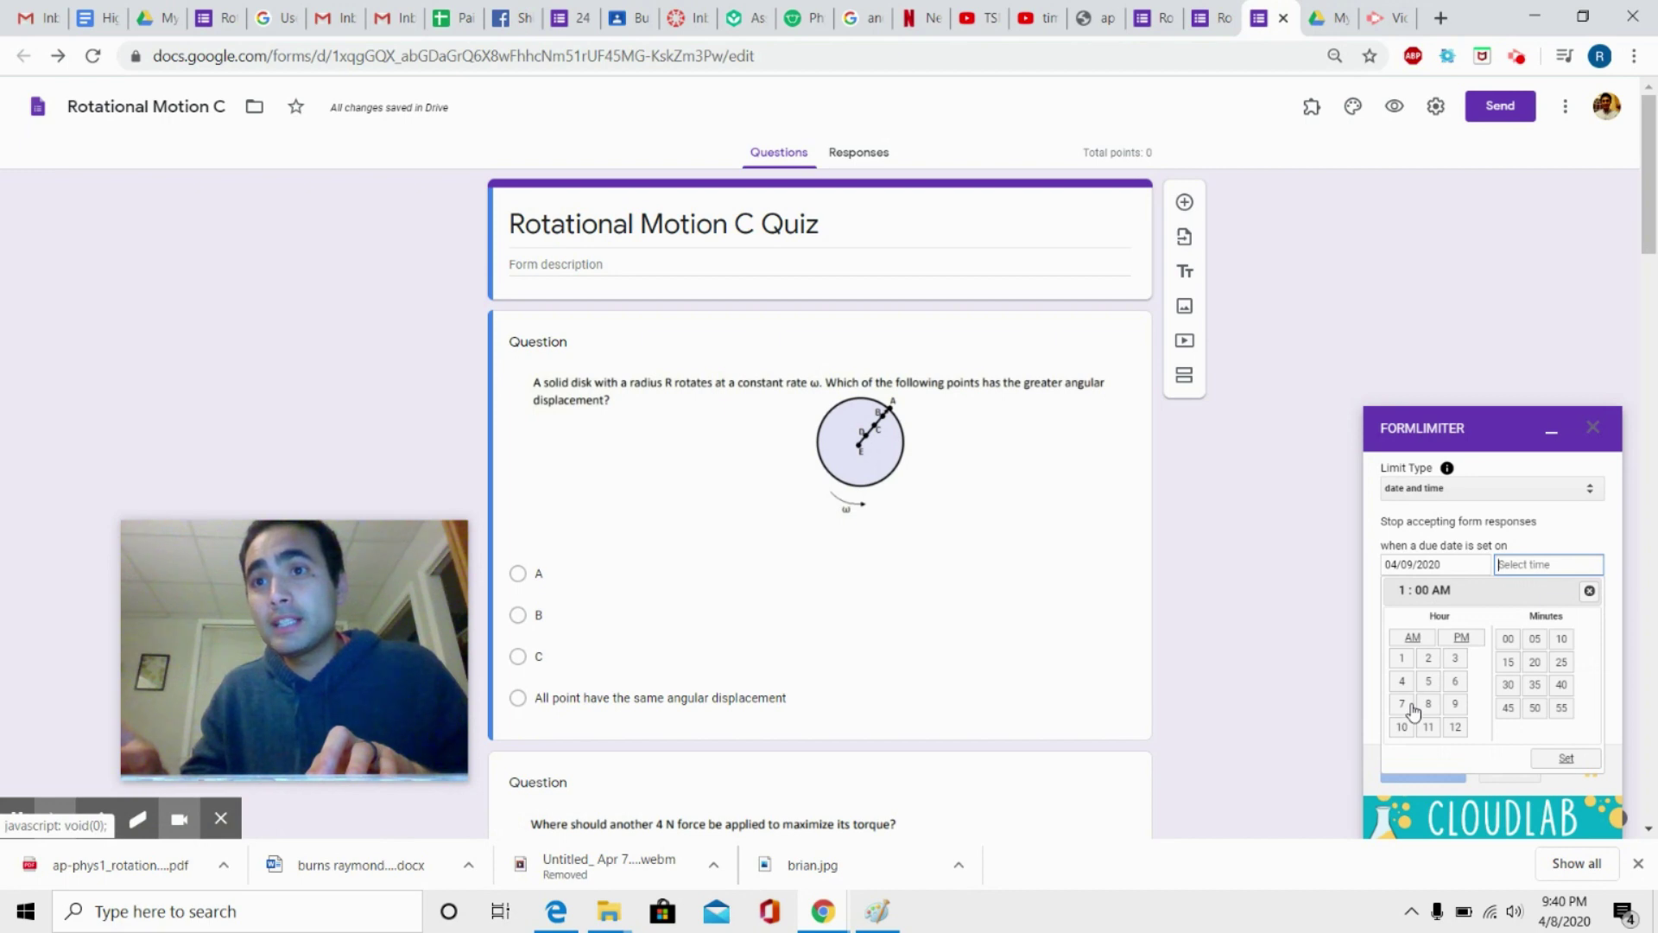
click(1508, 685)
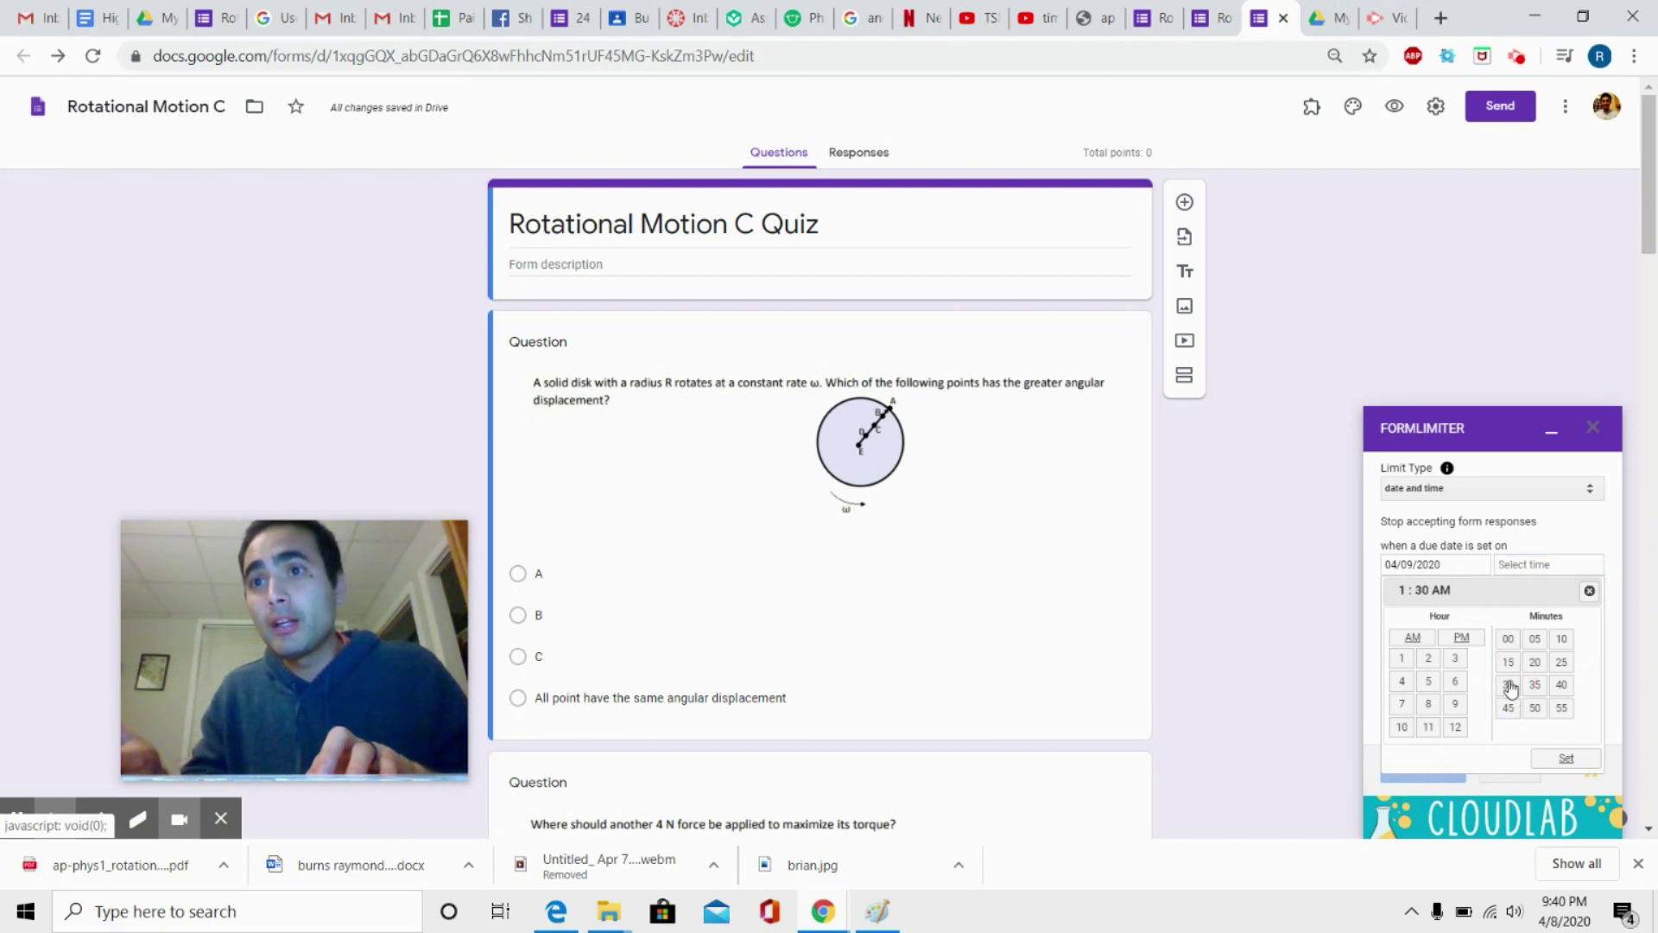
click(1534, 684)
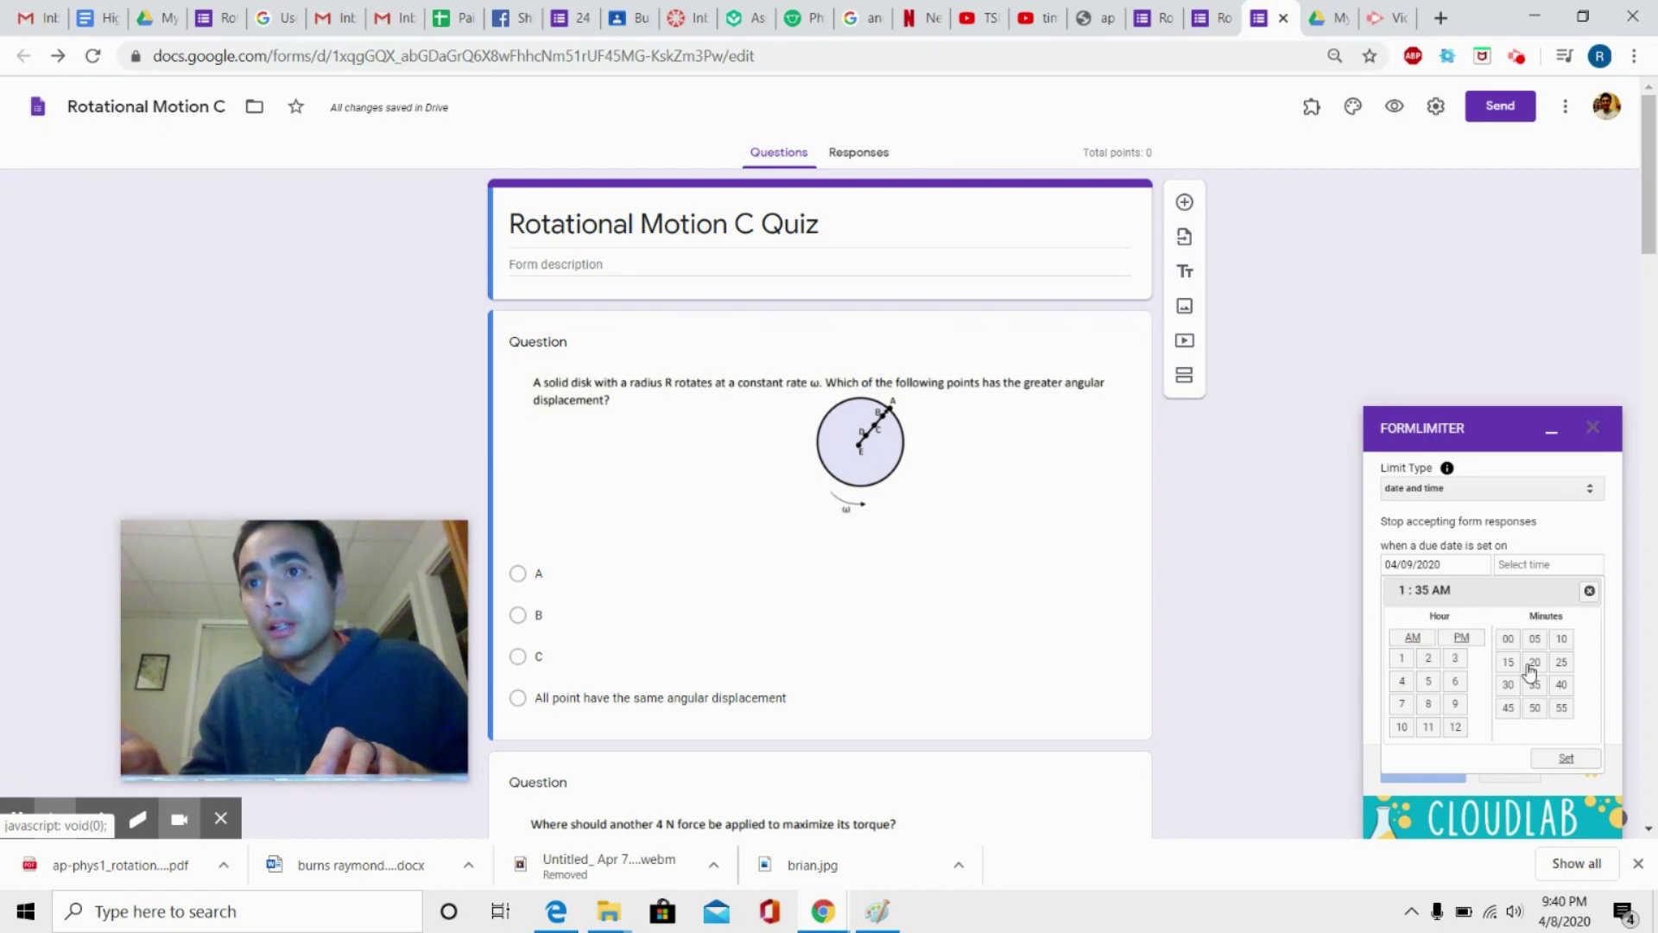
click(1560, 685)
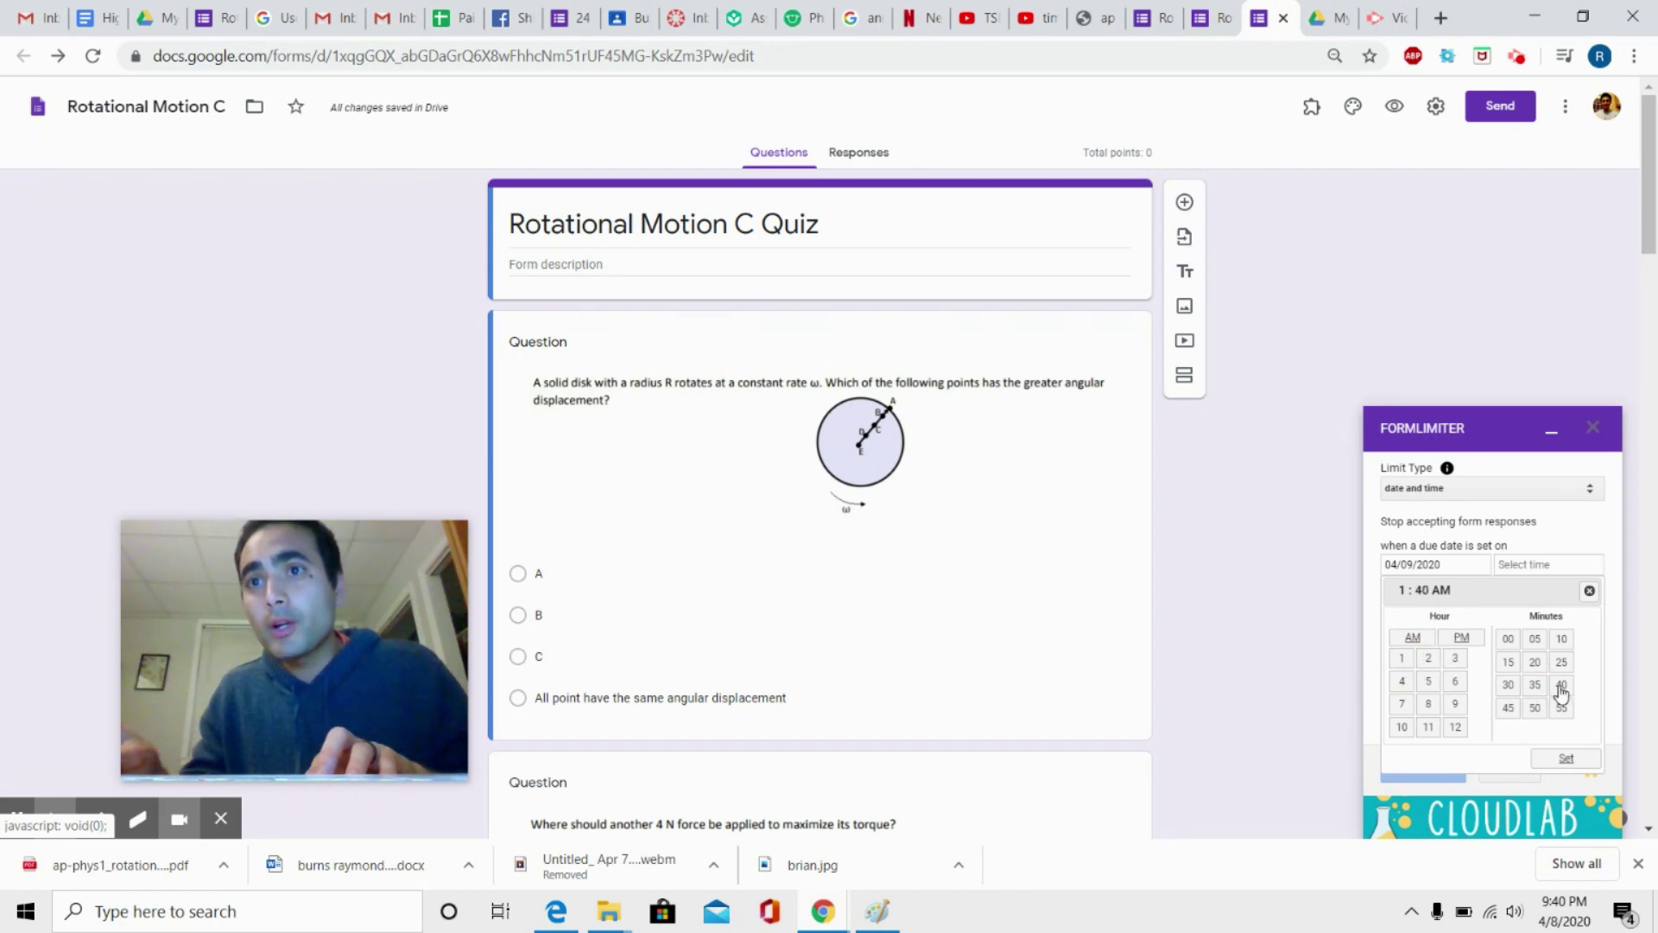
click(1458, 637)
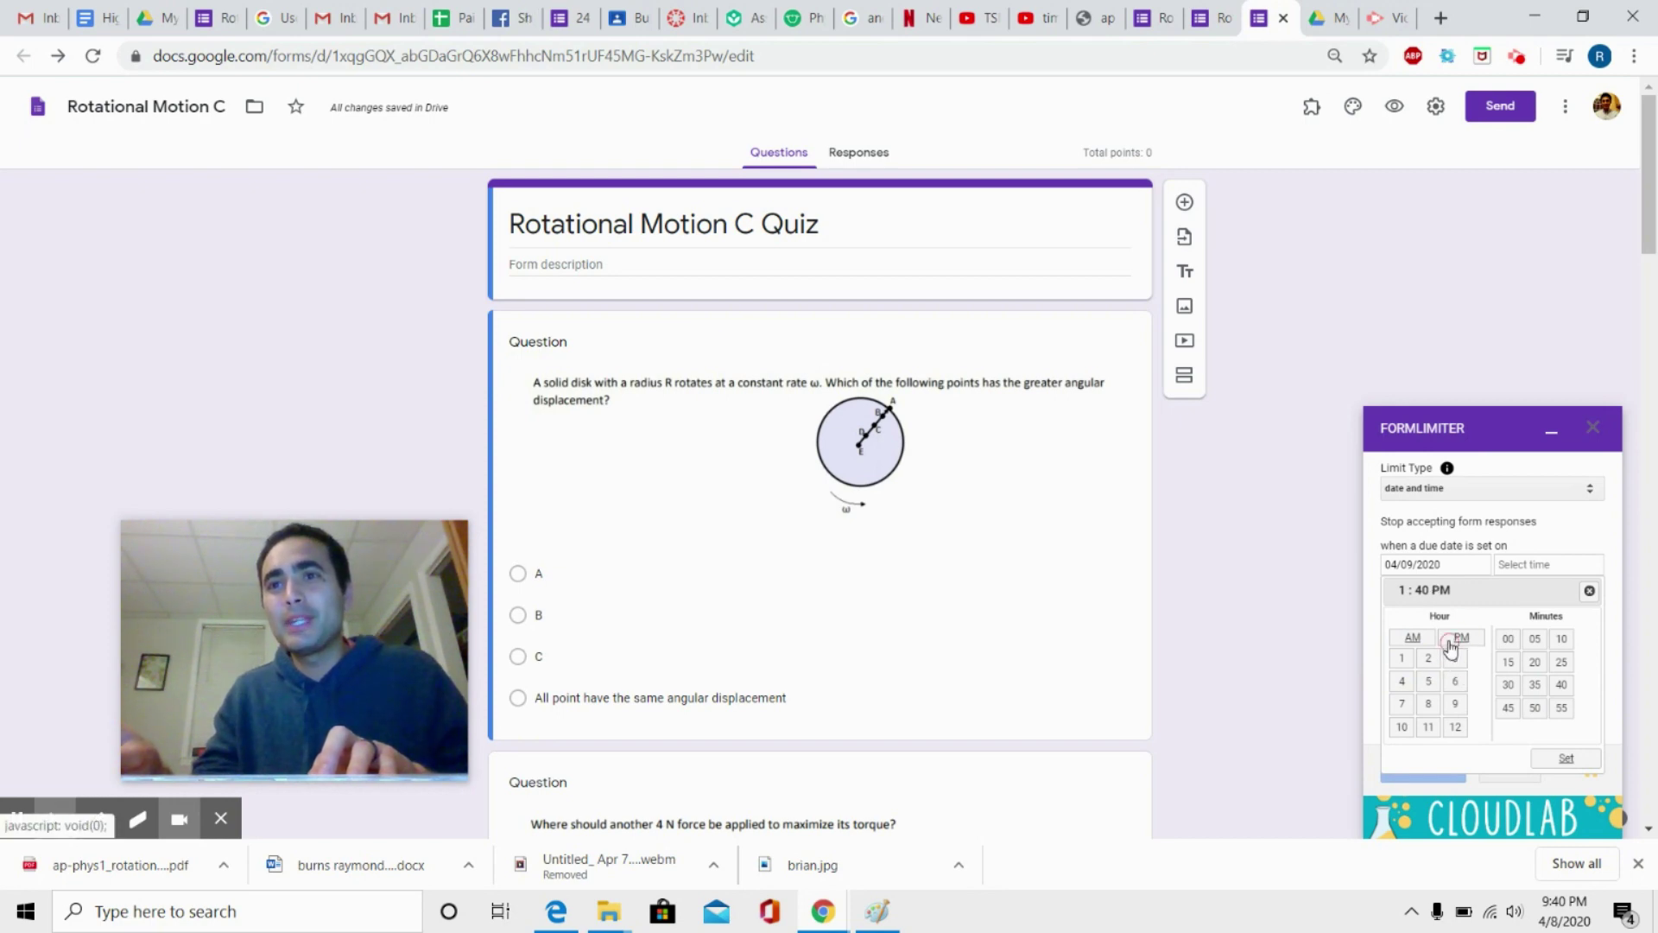
click(1566, 759)
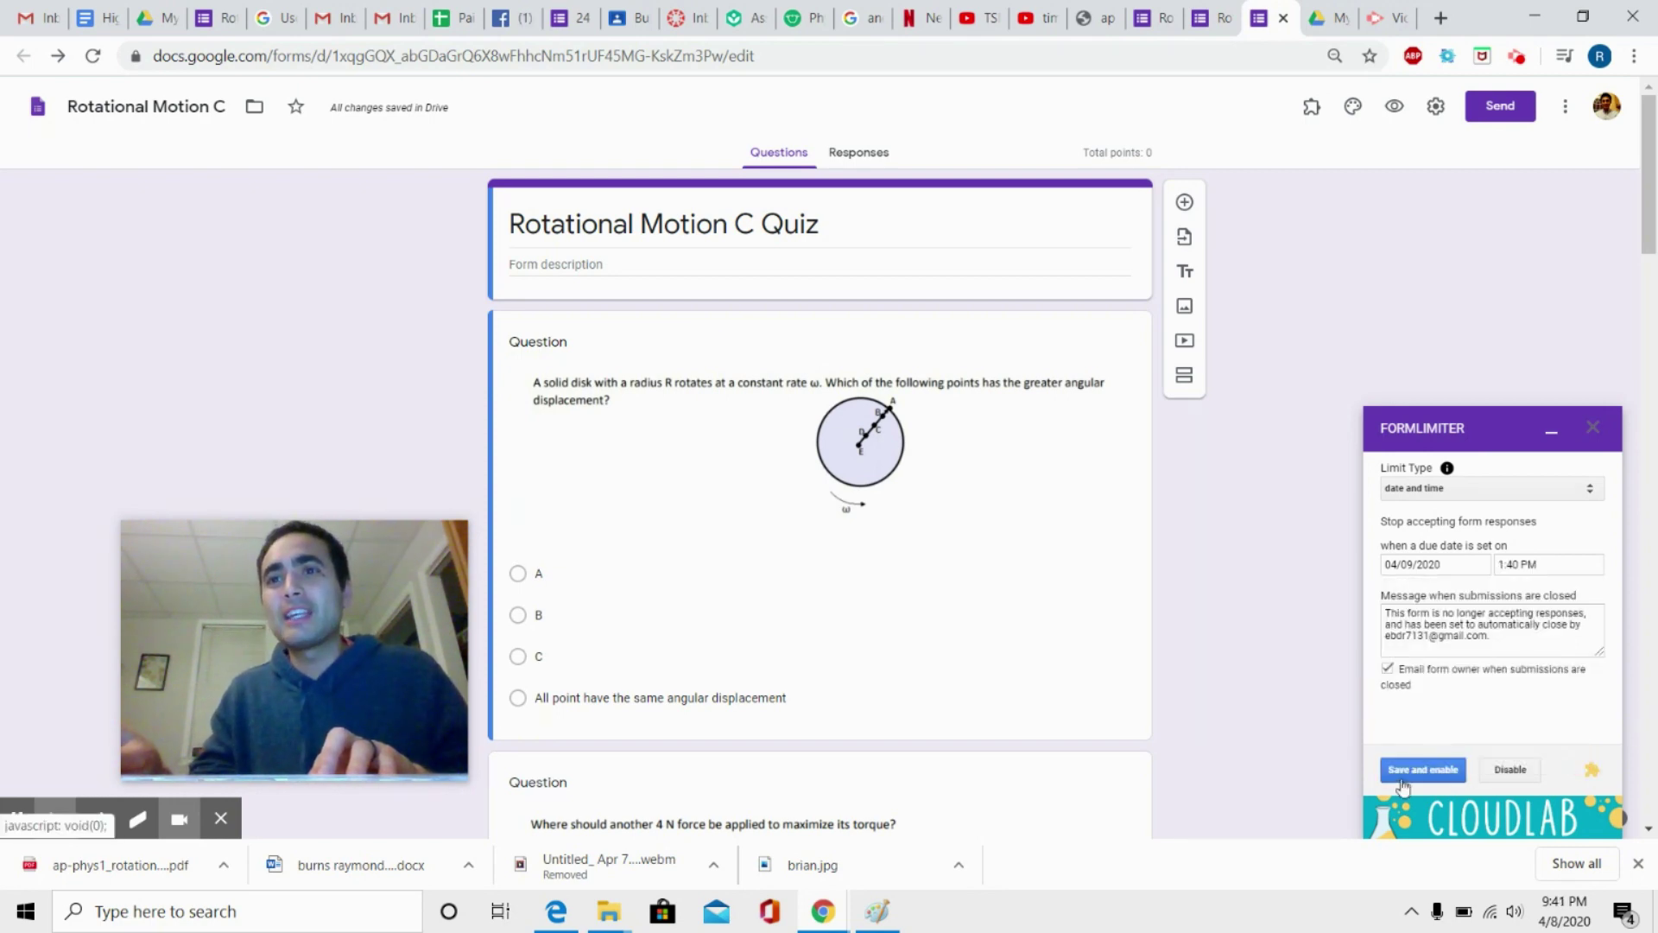
click(1438, 767)
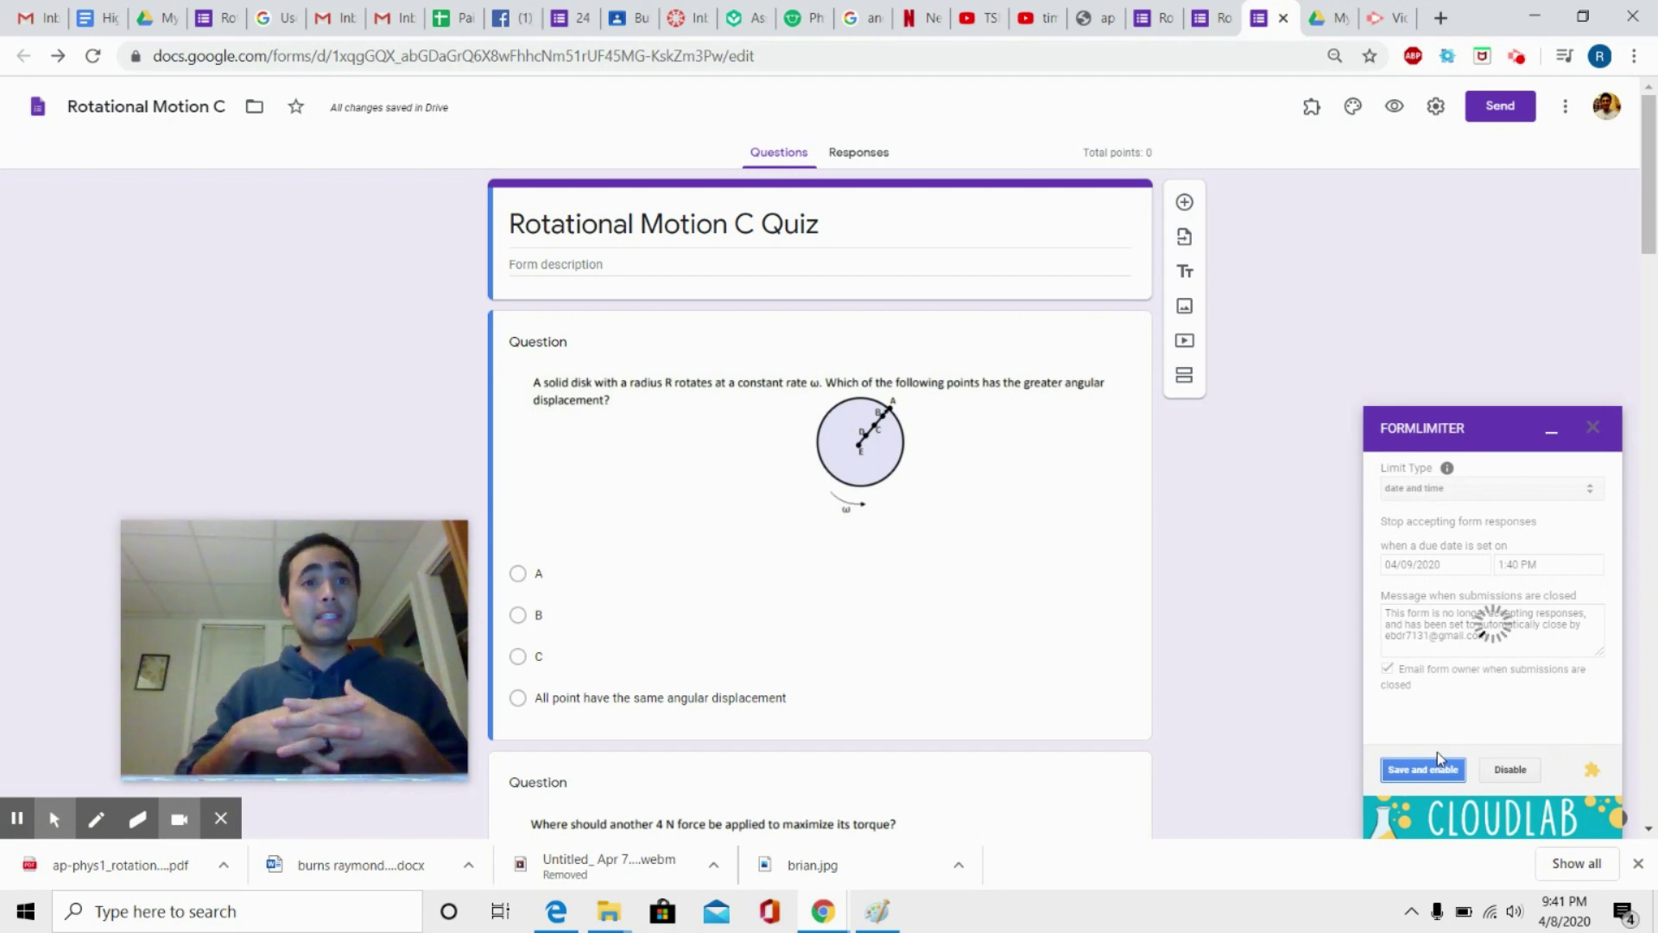